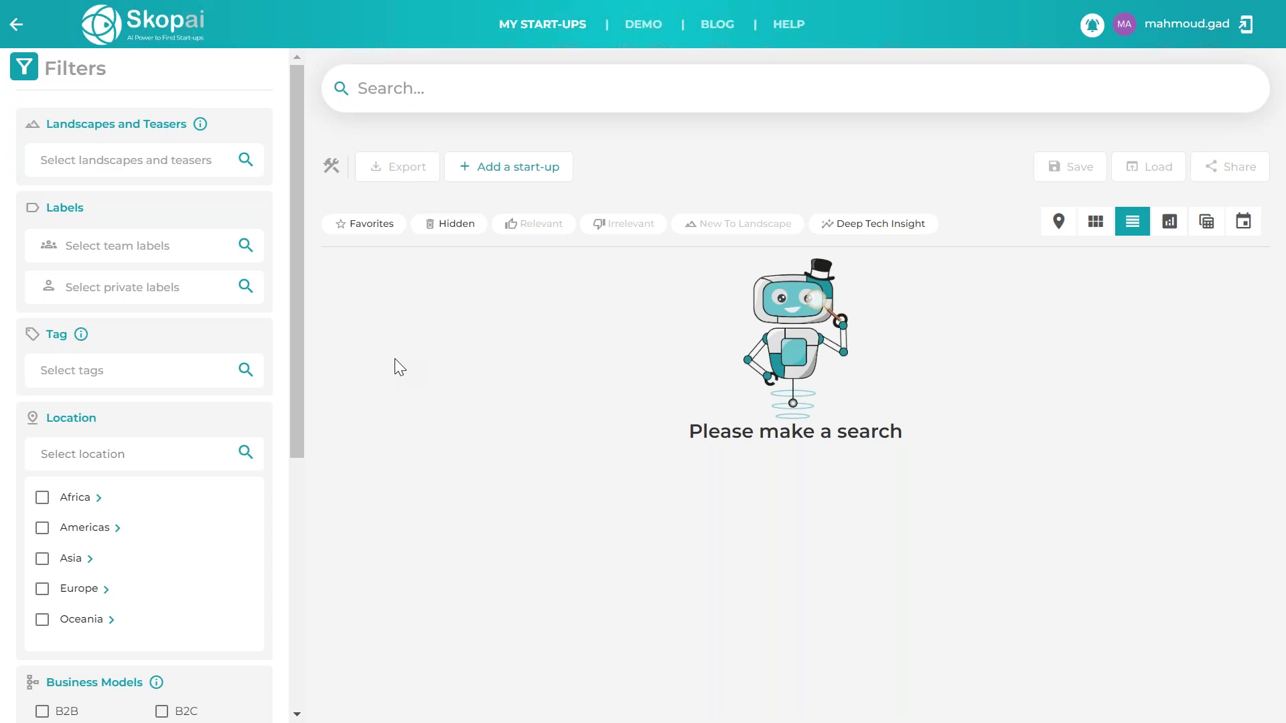
- Search for start-ups by the suggested tag AI and check the number of results
click(405, 93)
text(AI)
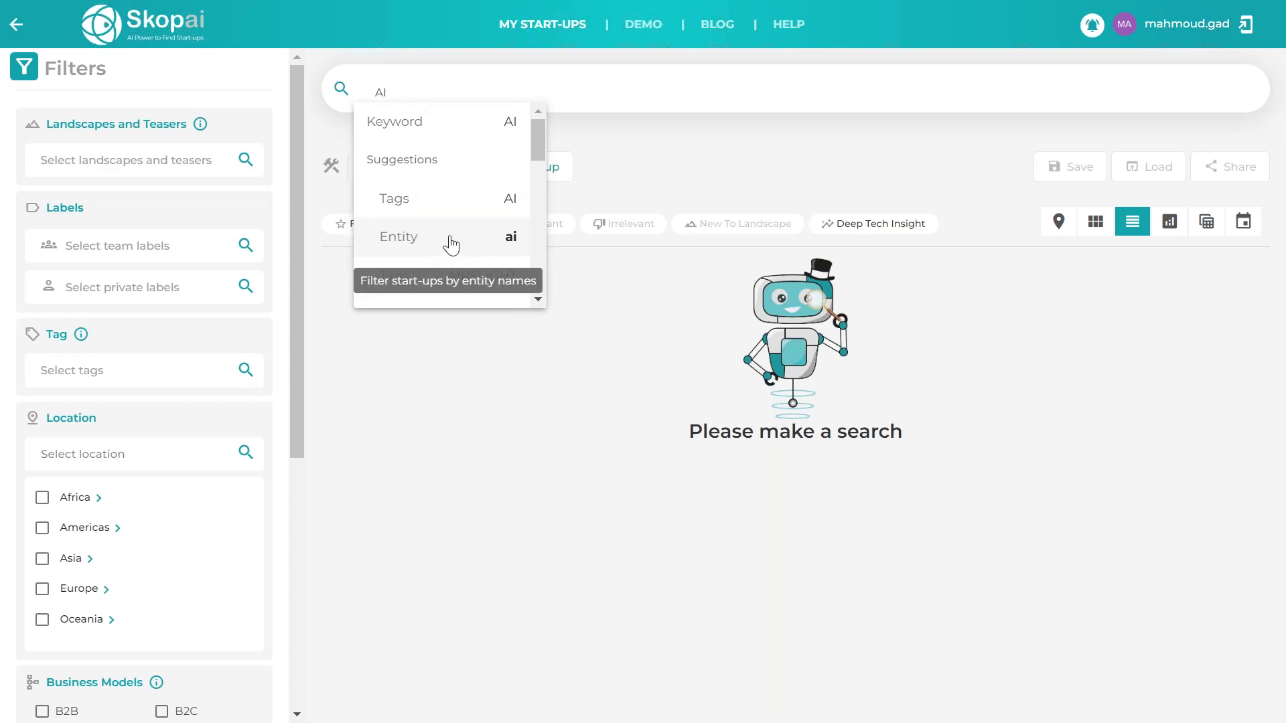
scroll(450, 245, down, 5)
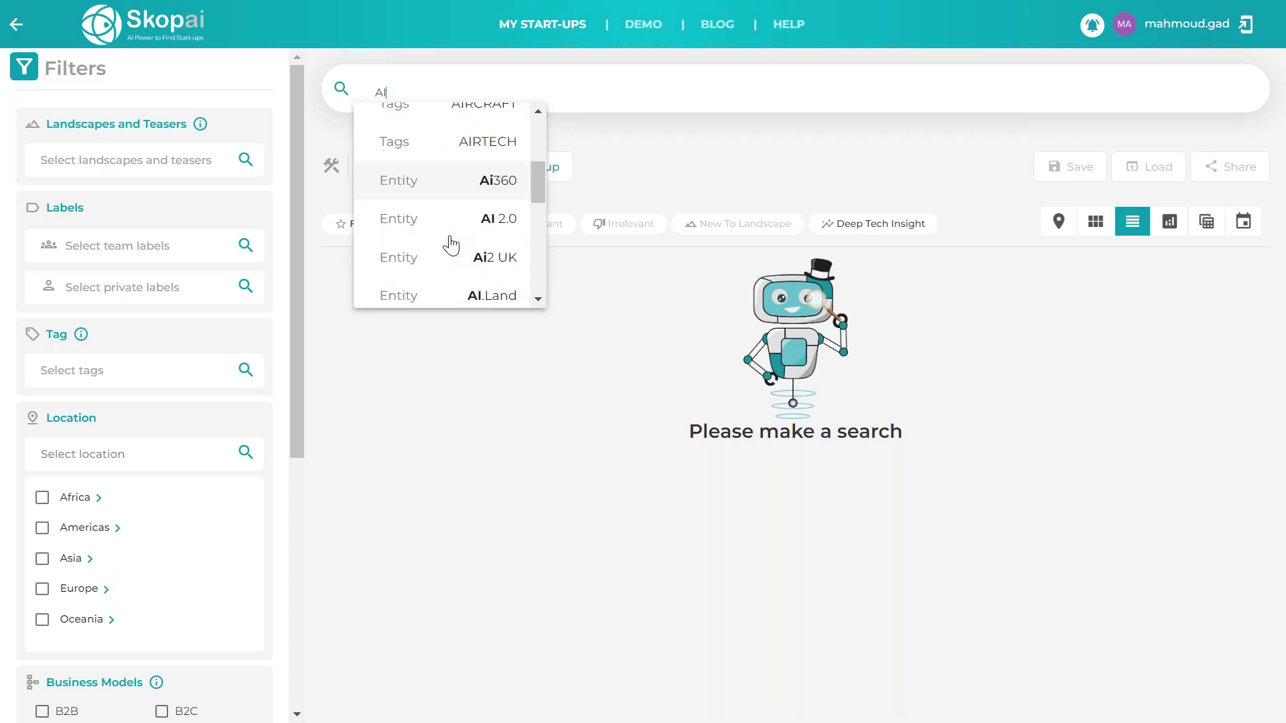
scroll(451, 245, up, 5)
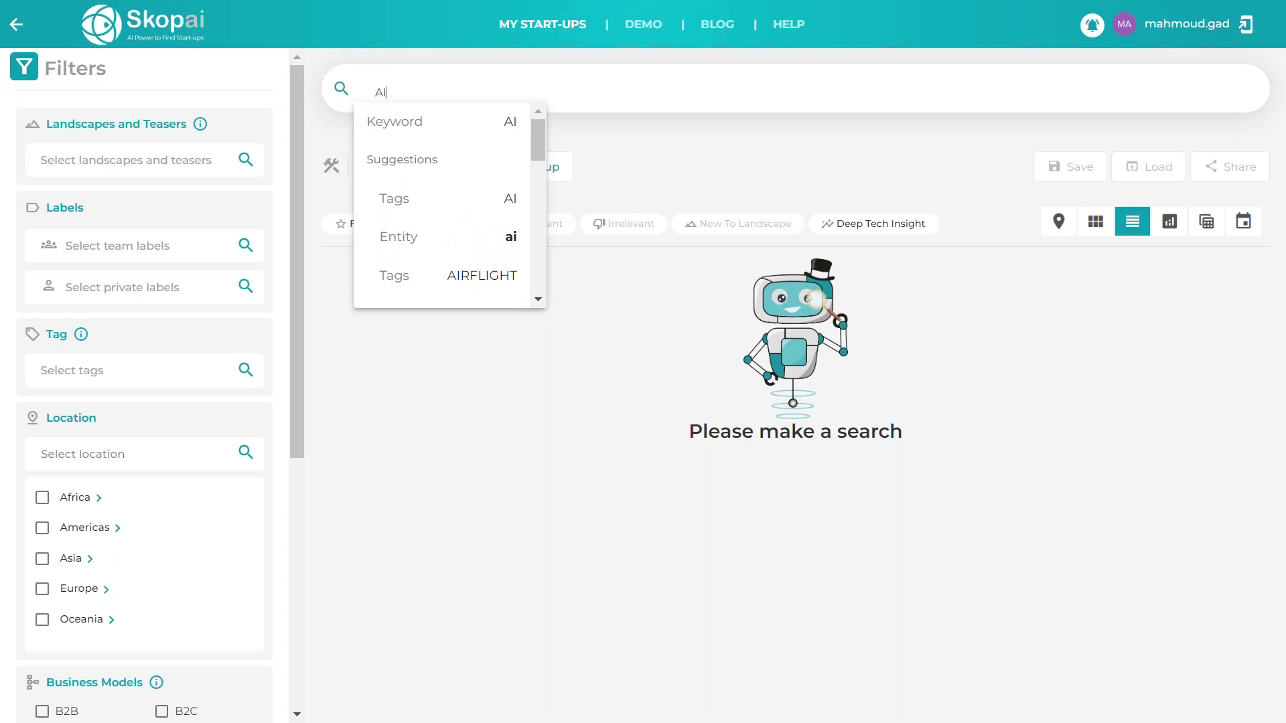
click(404, 200)
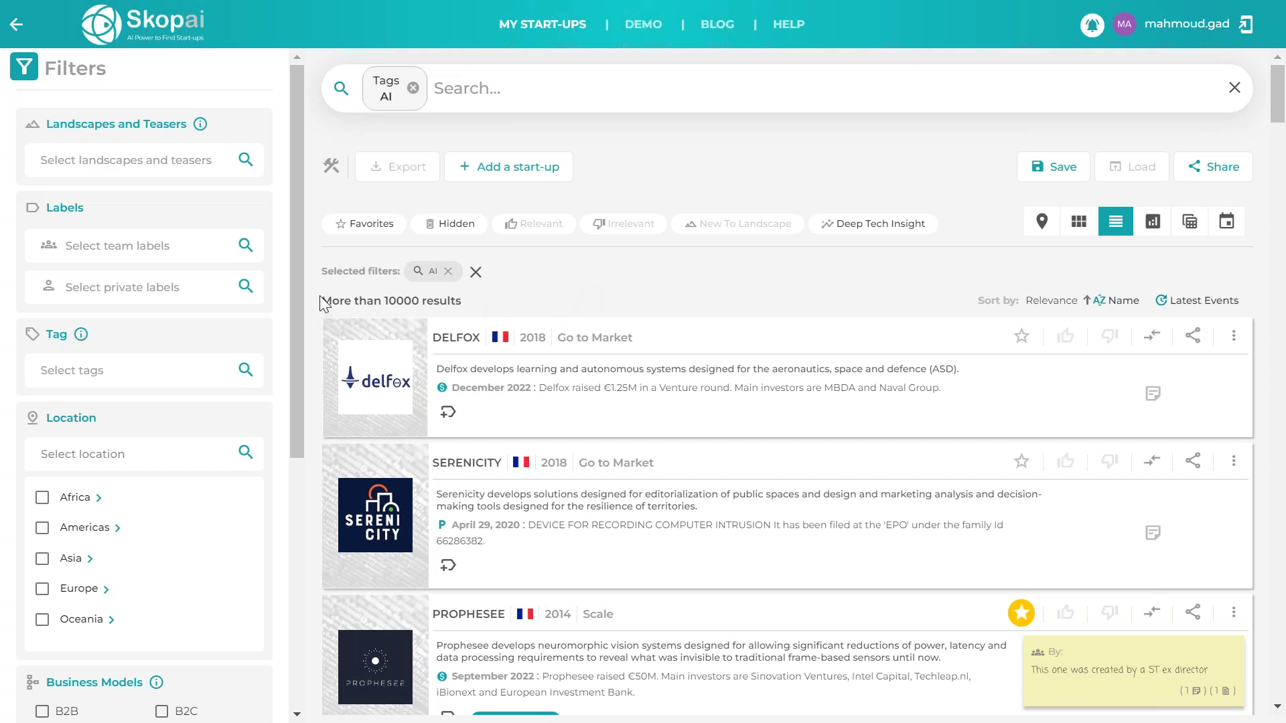
drag(335, 301, 478, 299)
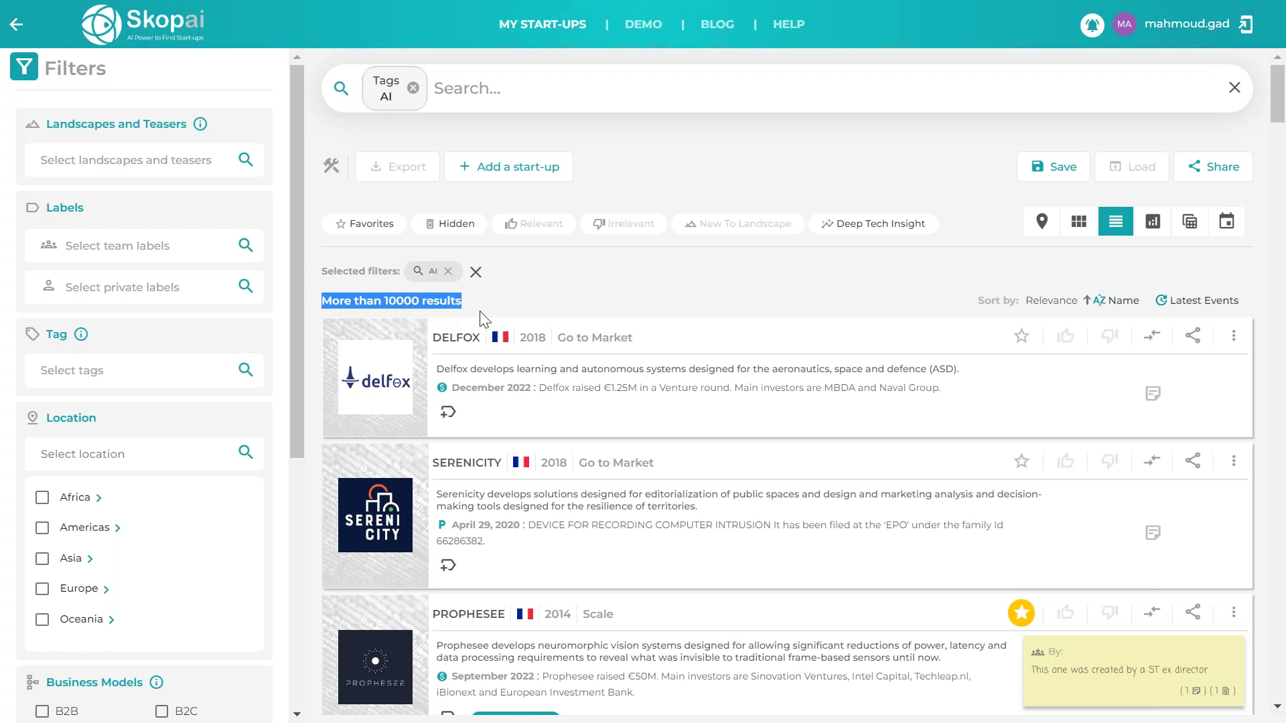
click(542, 300)
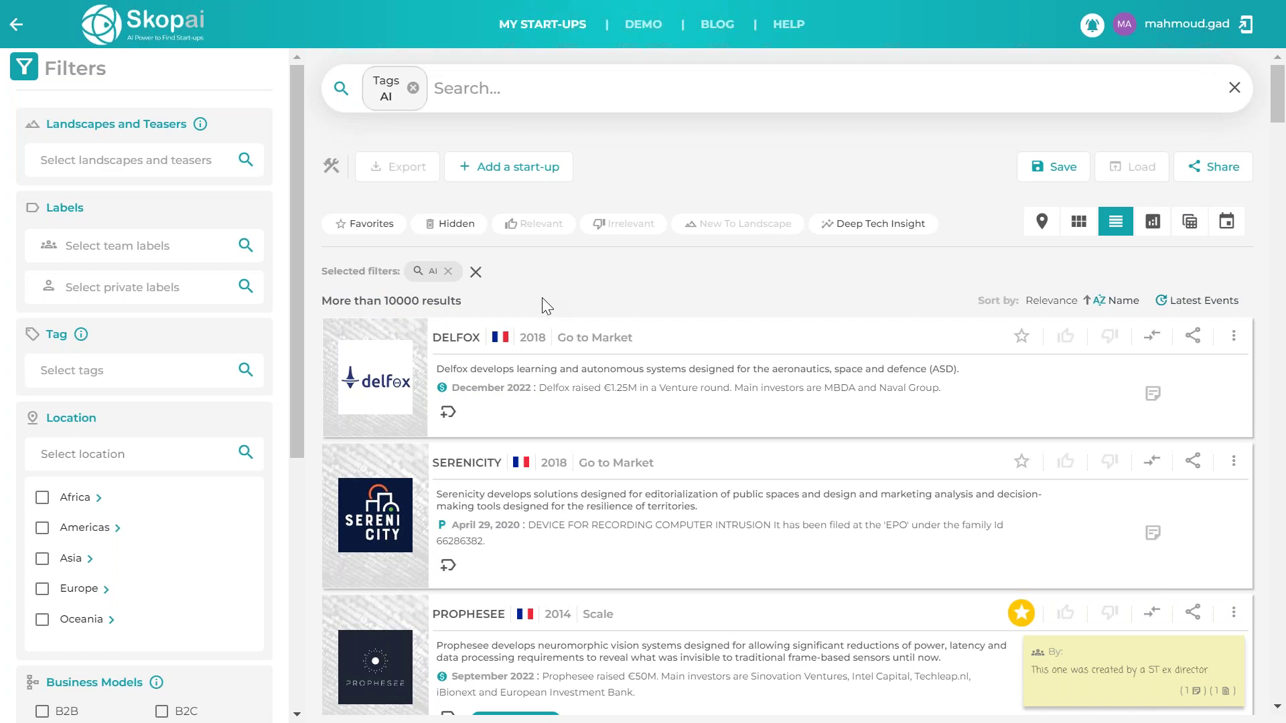
- Add the suggested tag HEALTHTECH to the search and check the number of results
click(467, 89)
text(teh)
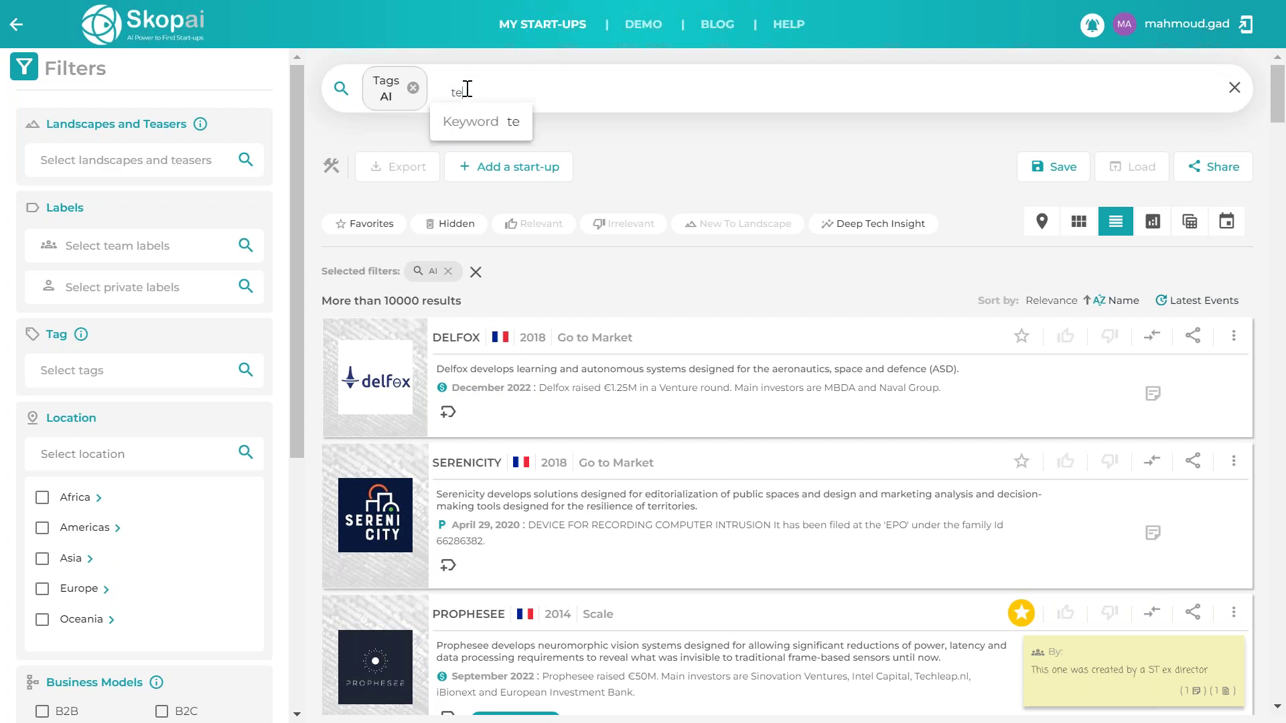
key(BackSpace)
key(BackSpace)
key(BackSpace)
text(health)
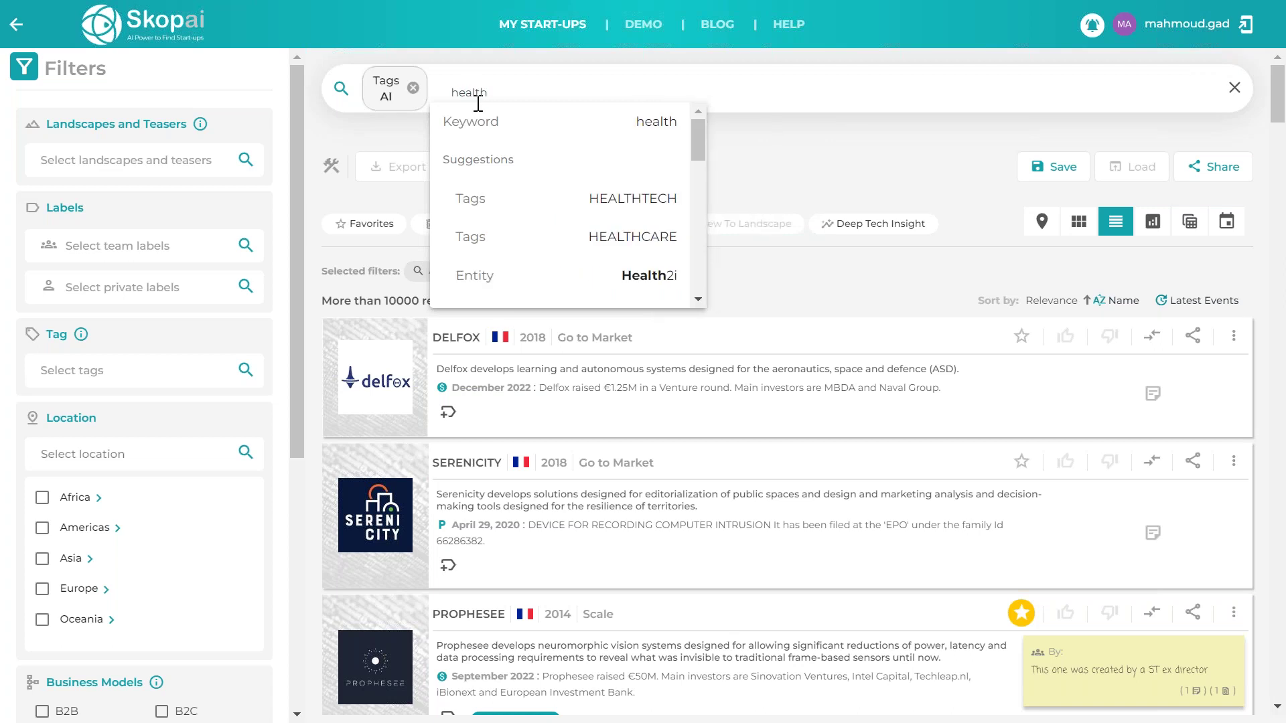
click(525, 204)
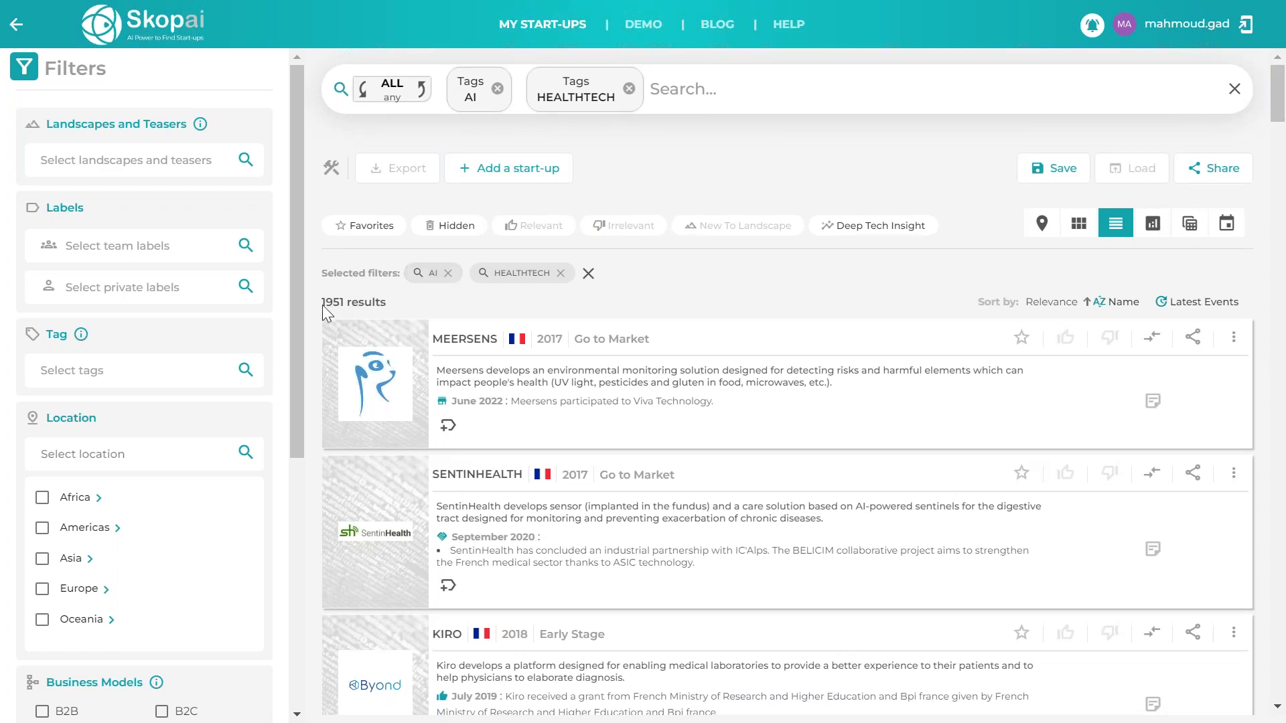
drag(320, 303, 401, 308)
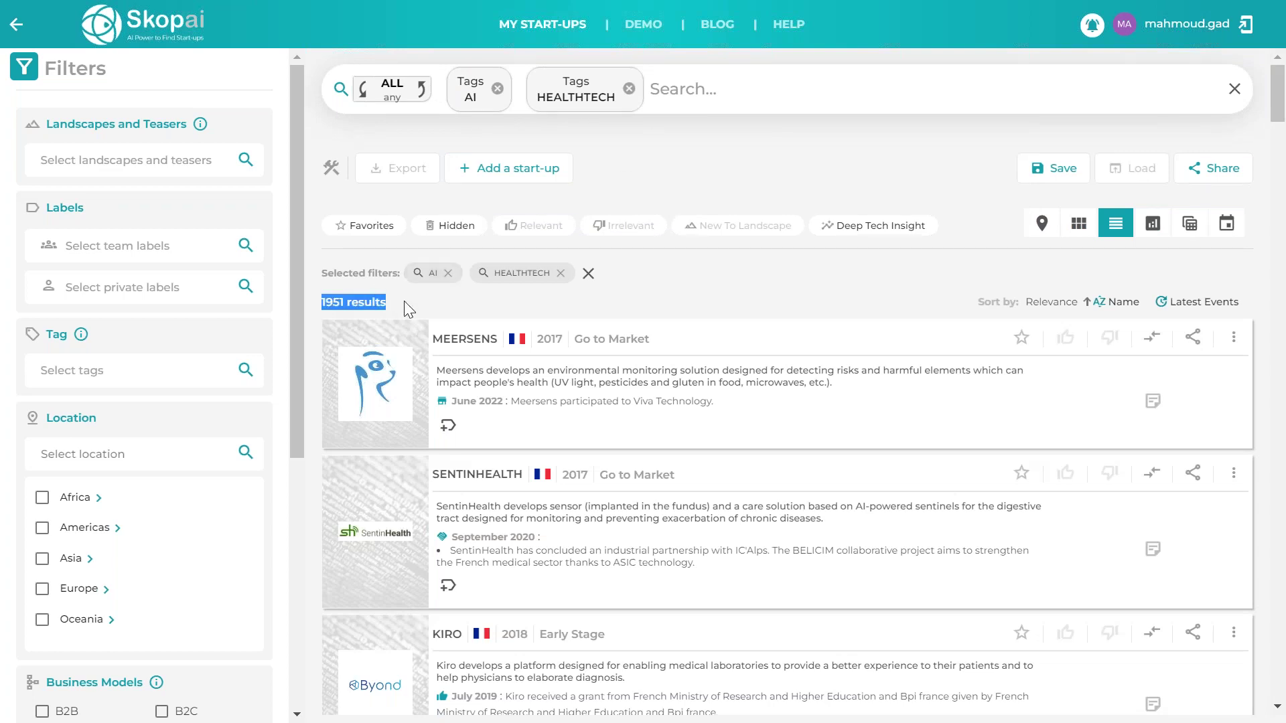
click(403, 300)
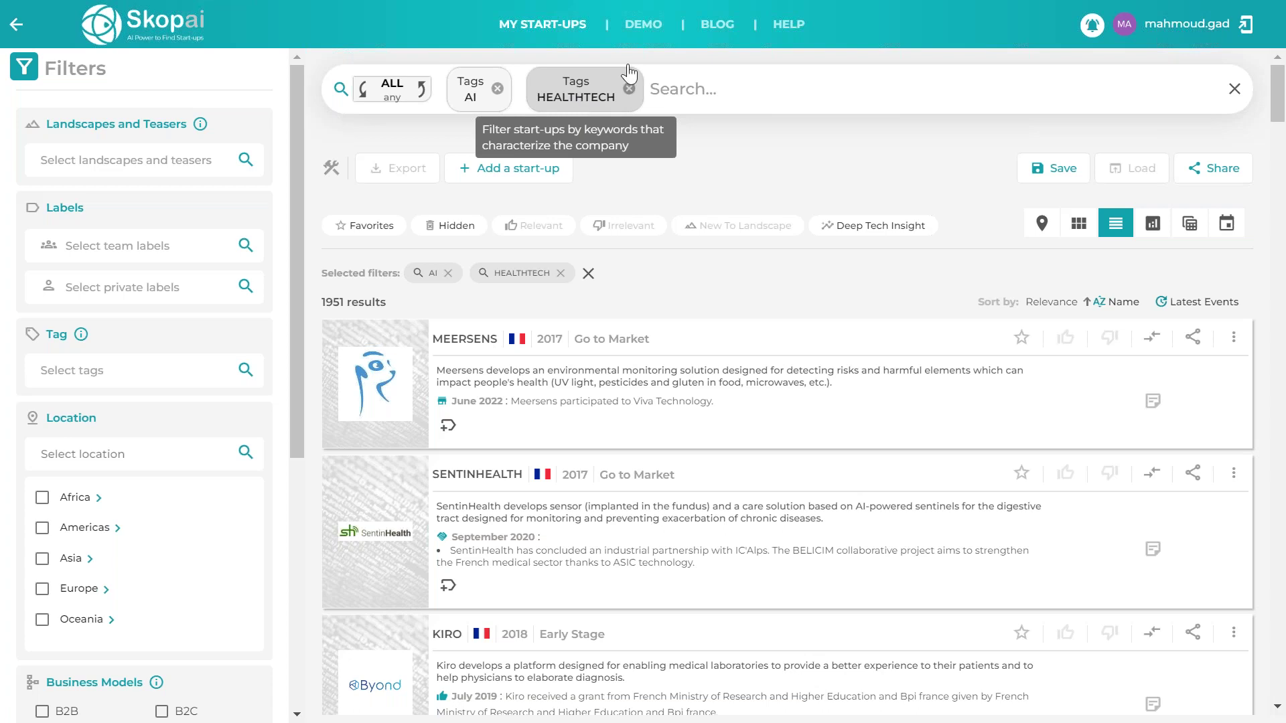
- Try matching any of the two tags, and restore the search to matching all of them
click(392, 92)
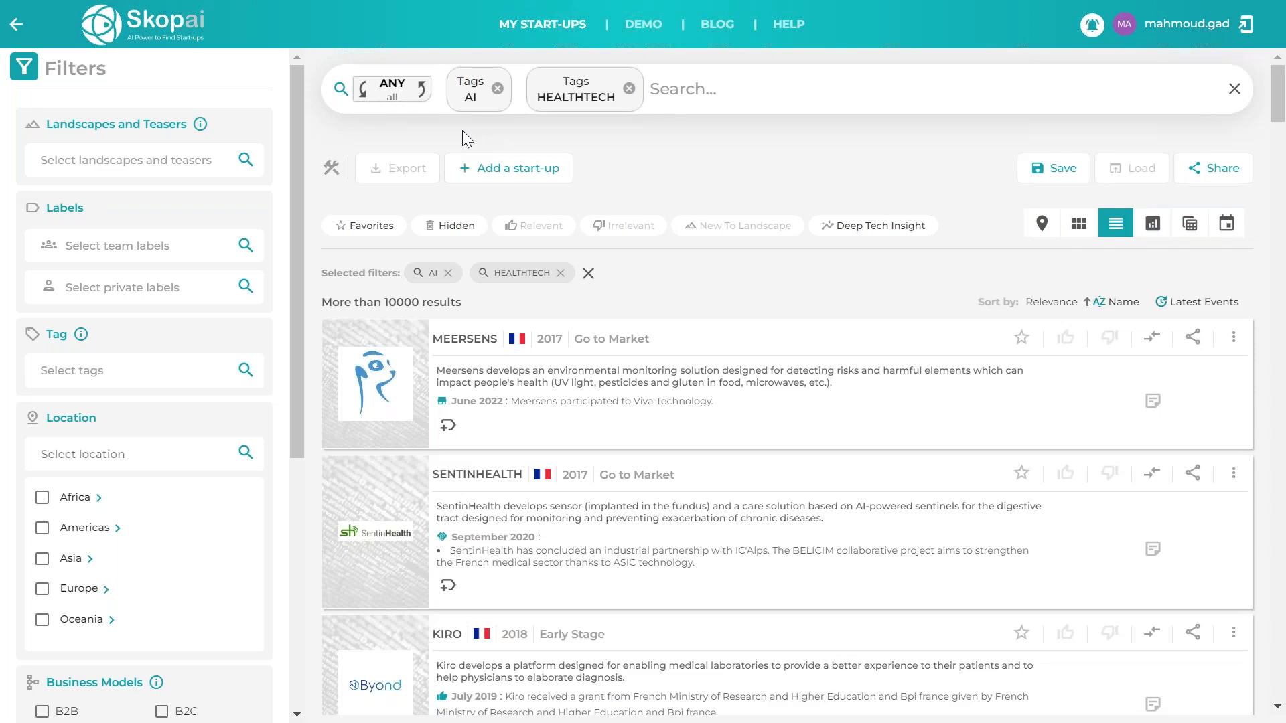
click(394, 94)
click(394, 94)
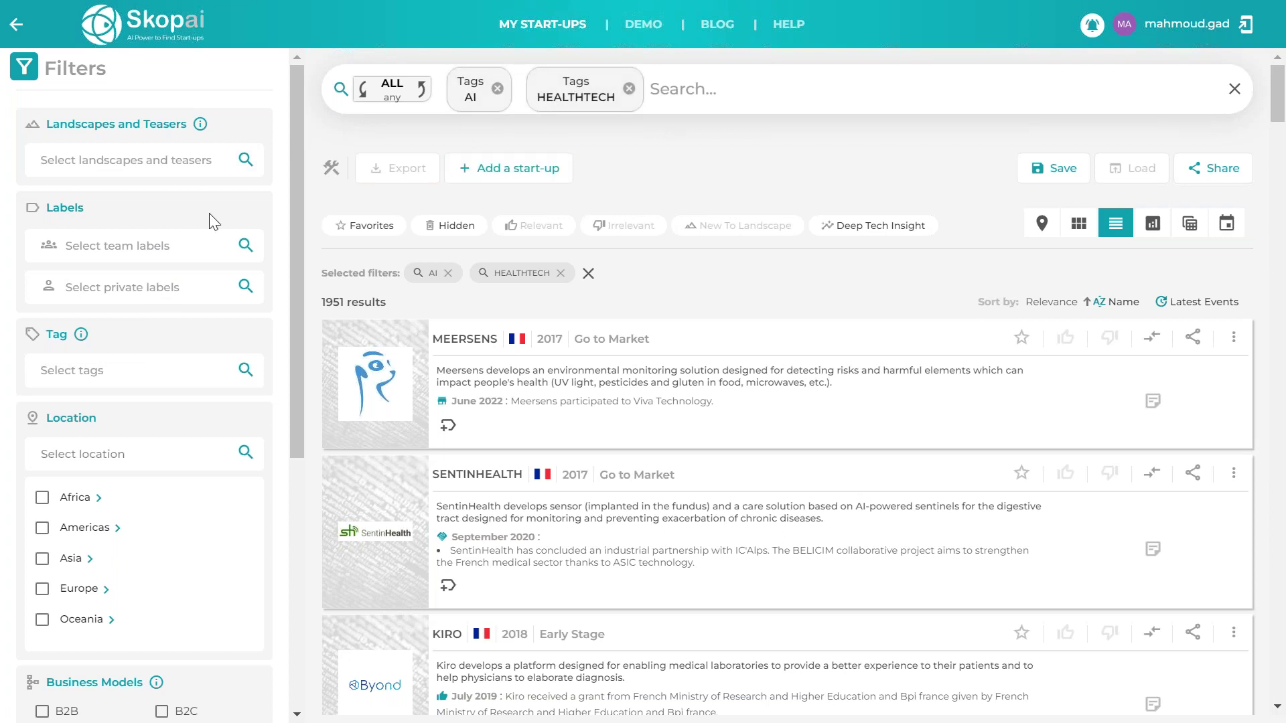
- Look through the location filter's European countries, opening France and its Auvergne-Rhône-Alpes region
scroll(161, 114, down, 6)
scroll(144, 335, up, 6)
scroll(144, 388, down, 1)
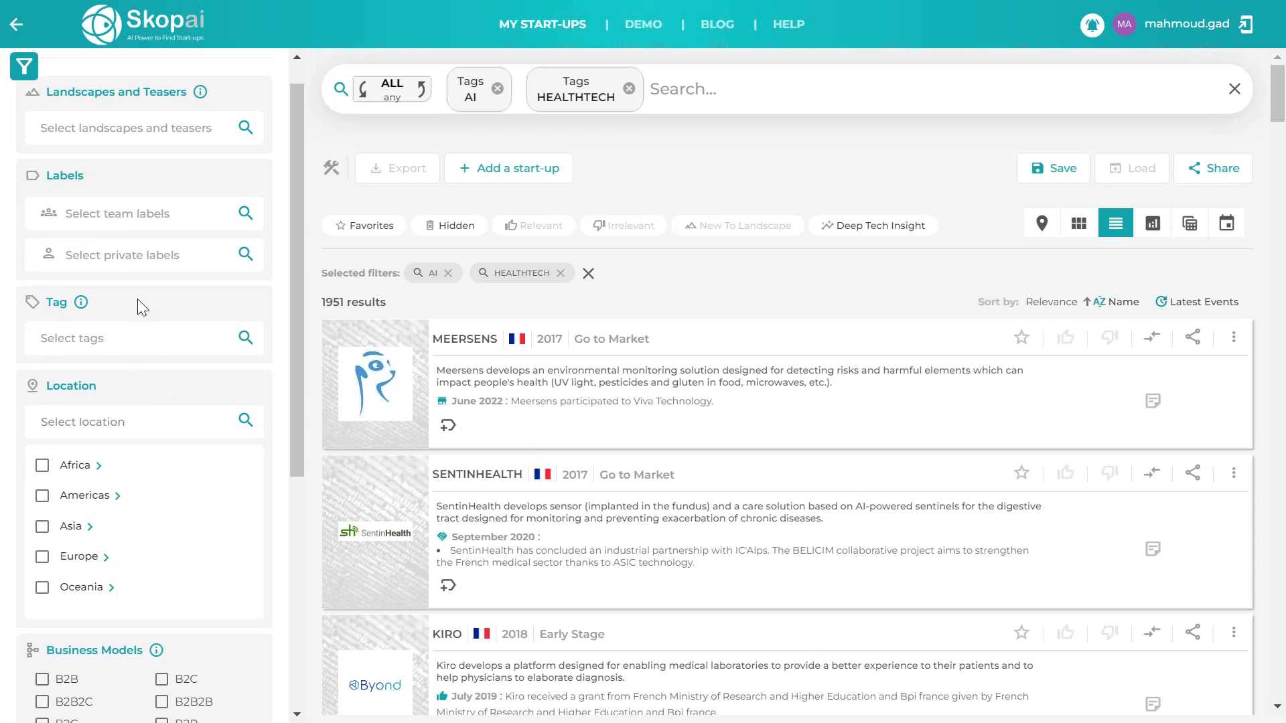
scroll(136, 329, up, 1)
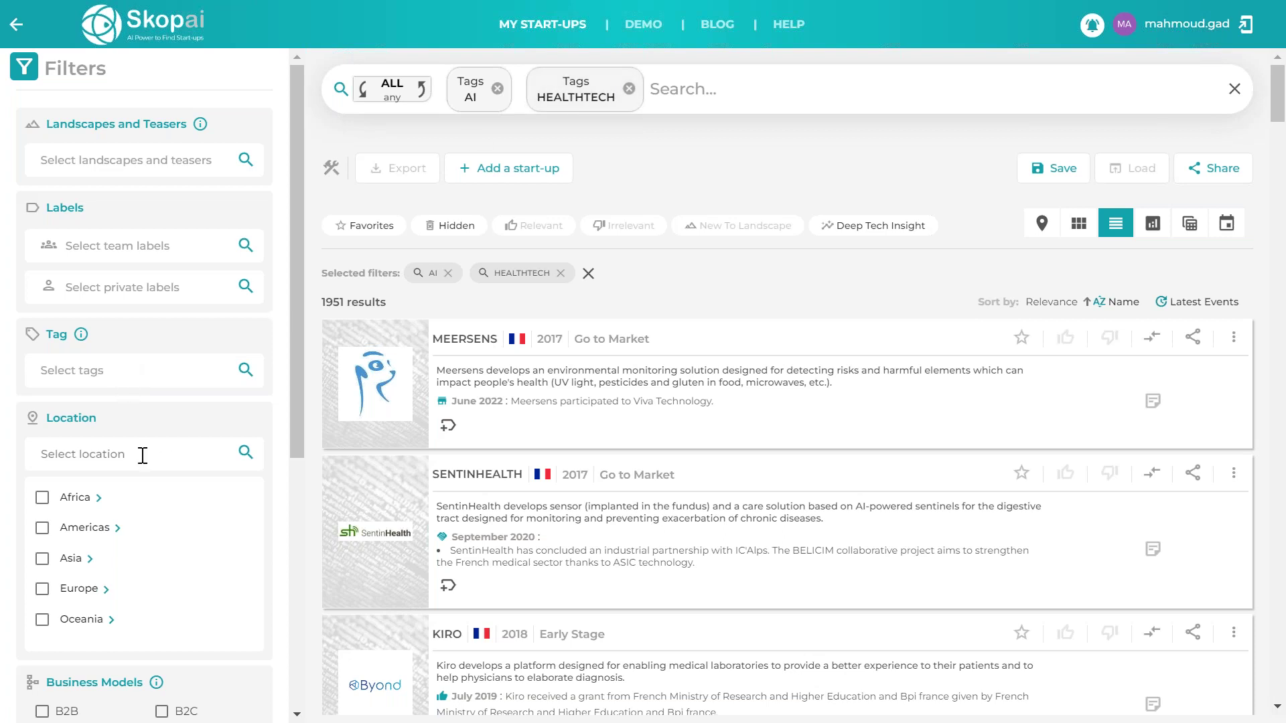
scroll(142, 456, down, 3)
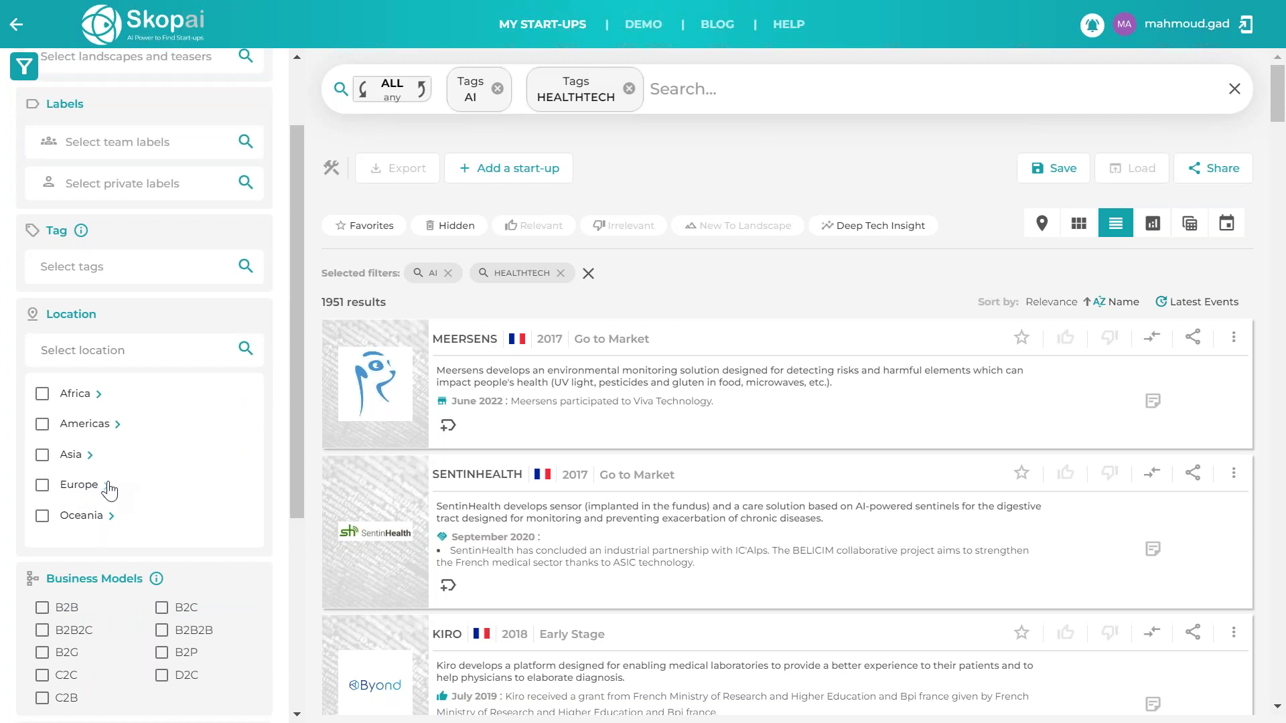
click(144, 484)
scroll(144, 469, down, 2)
scroll(144, 462, down, 5)
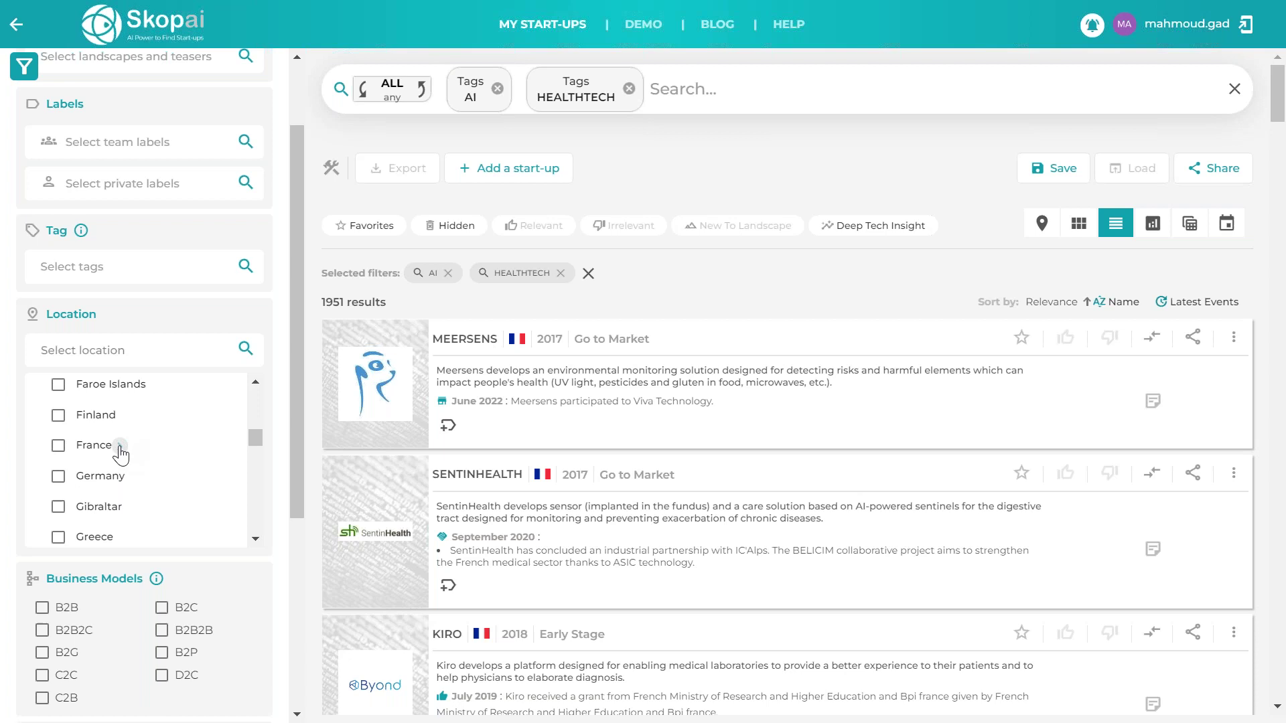
click(120, 446)
scroll(189, 453, down, 1)
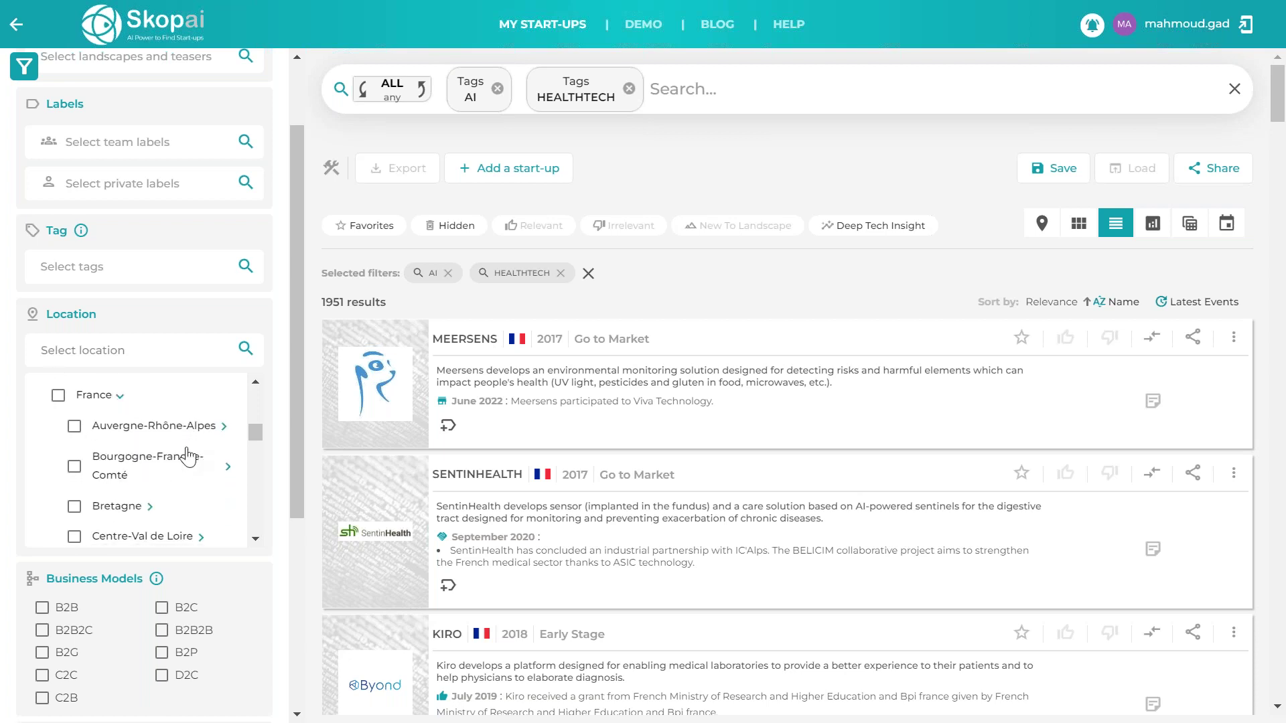
click(223, 428)
click(223, 430)
- Restrict the search to start-ups located in Europe and check the number of results
scroll(163, 429, up, 5)
scroll(40, 454, up, 3)
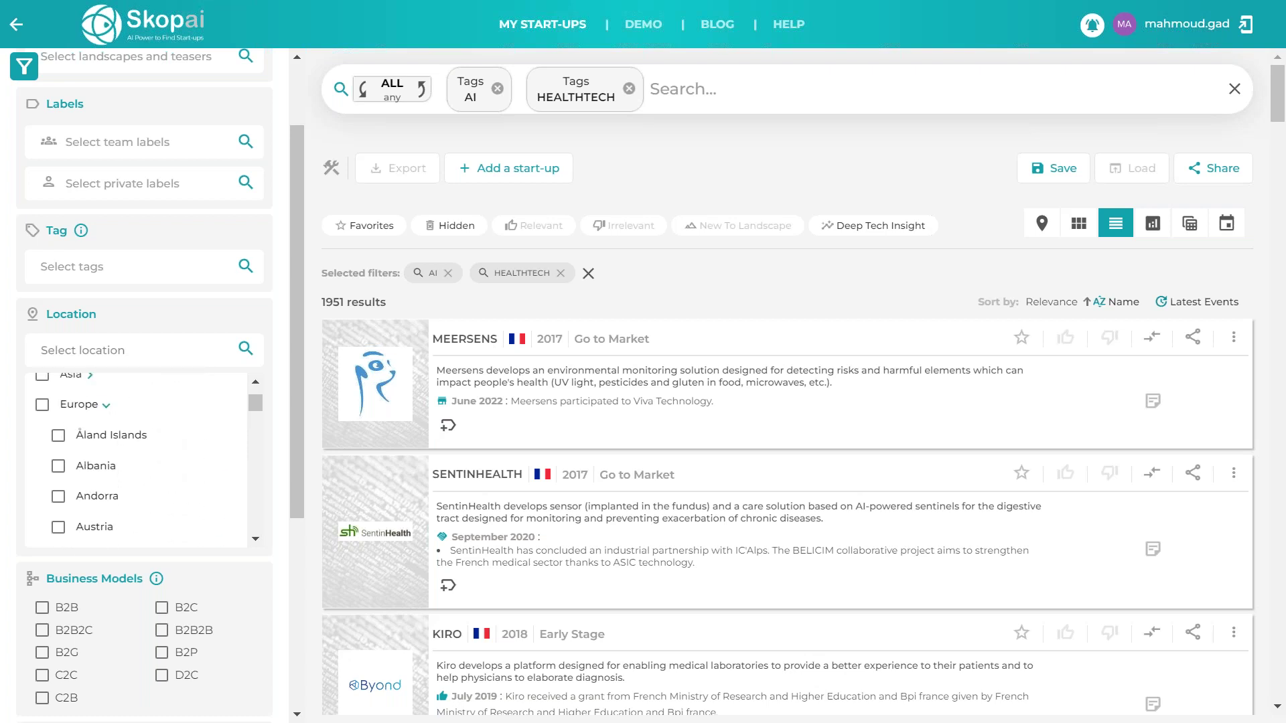
click(42, 444)
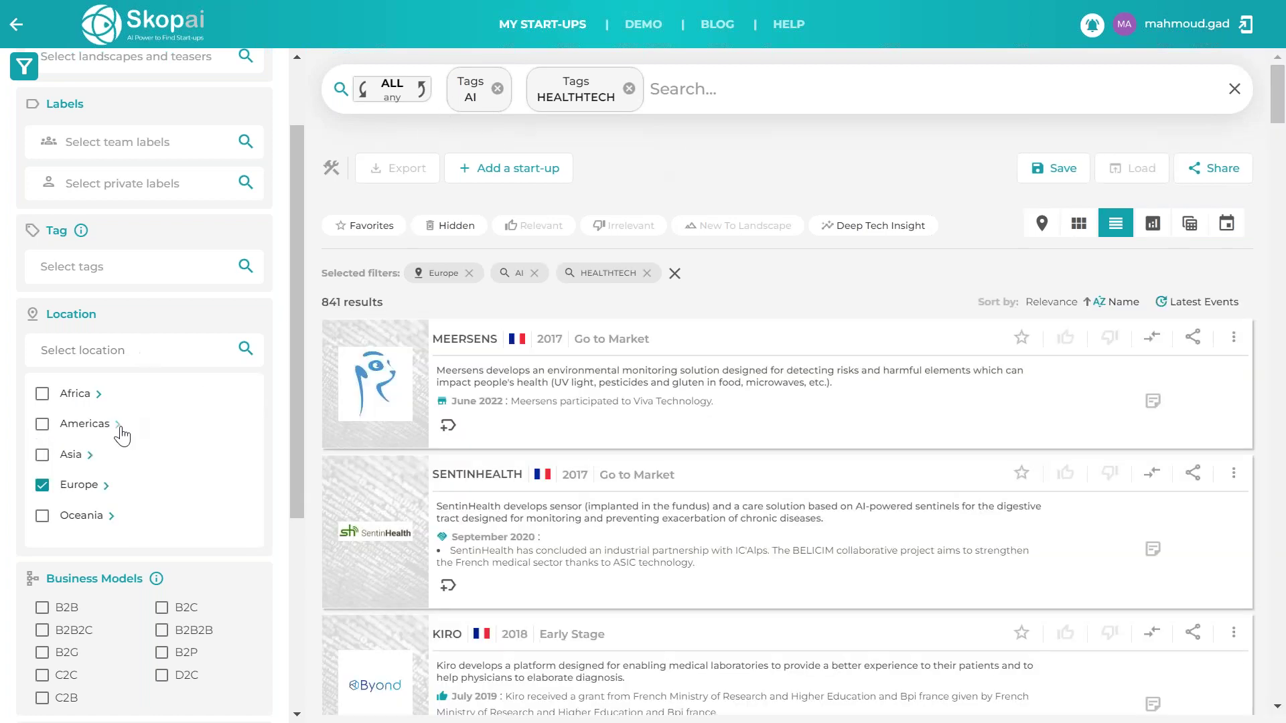
scroll(122, 436, down, 1)
scroll(121, 435, down, 2)
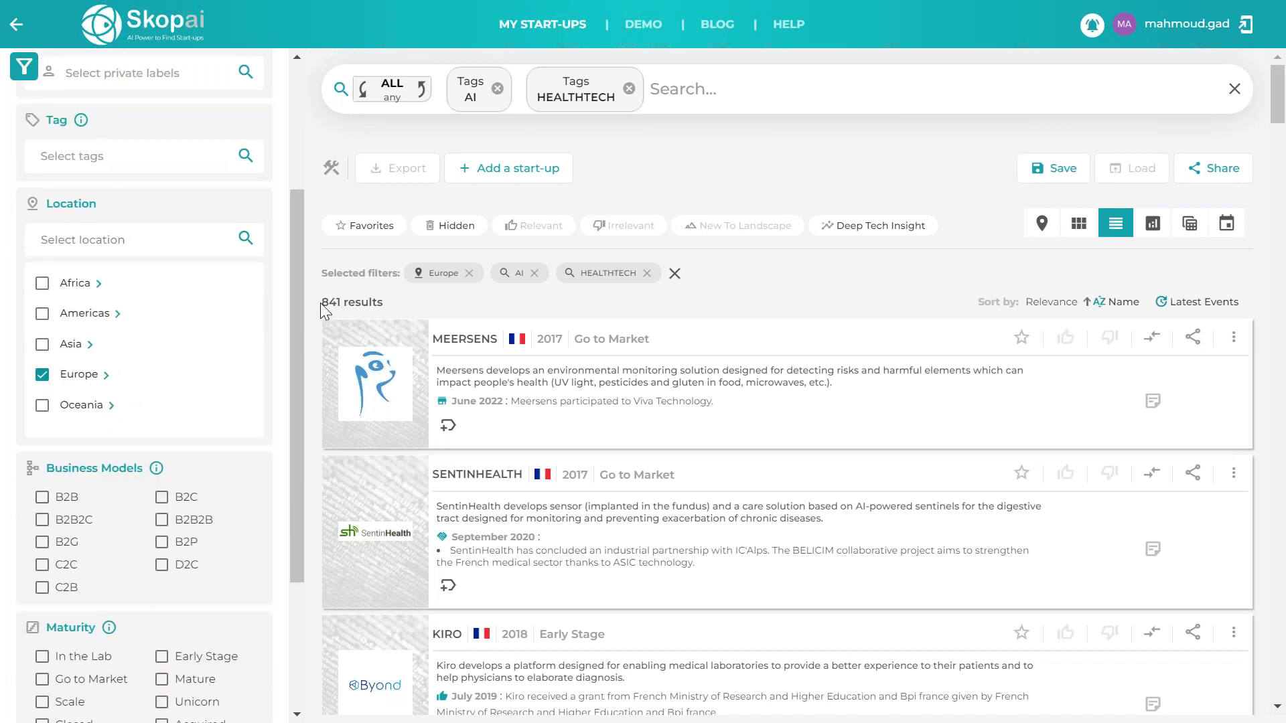
drag(320, 302, 404, 304)
click(403, 305)
- Filter the European start-ups by the B2B business model
scroll(159, 382, up, 5)
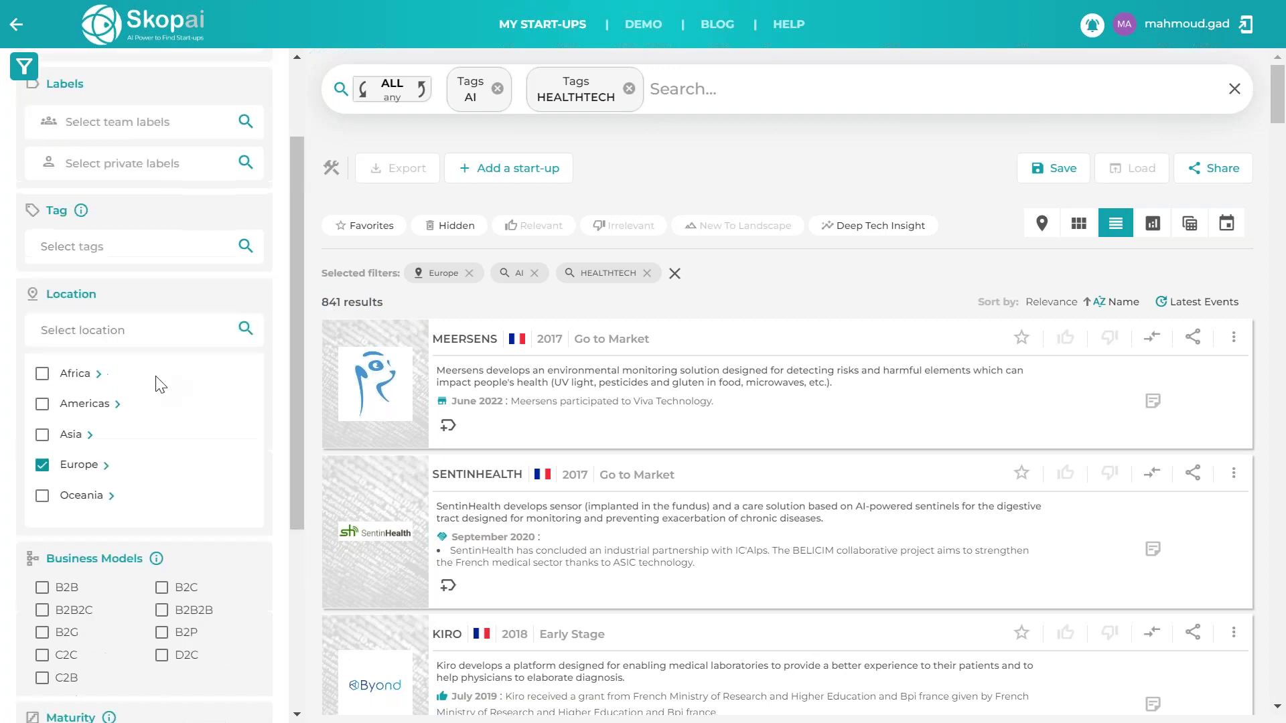
scroll(158, 385, down, 5)
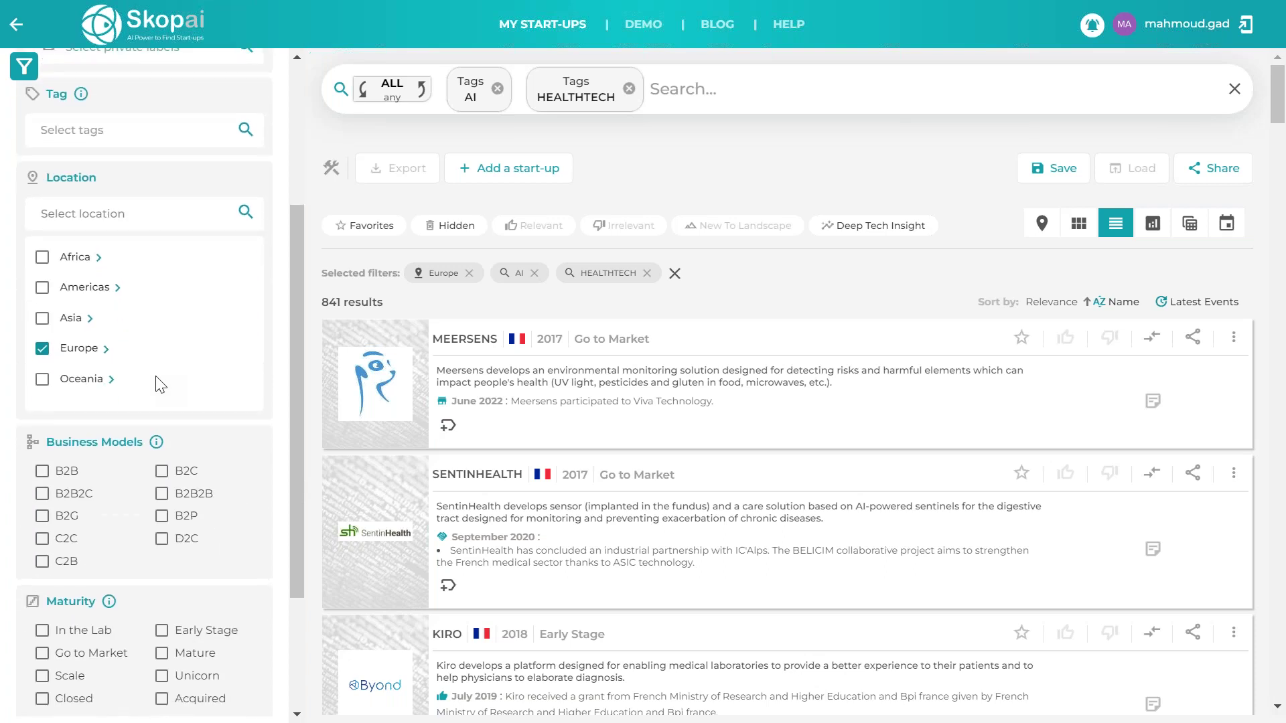
scroll(159, 382, down, 1)
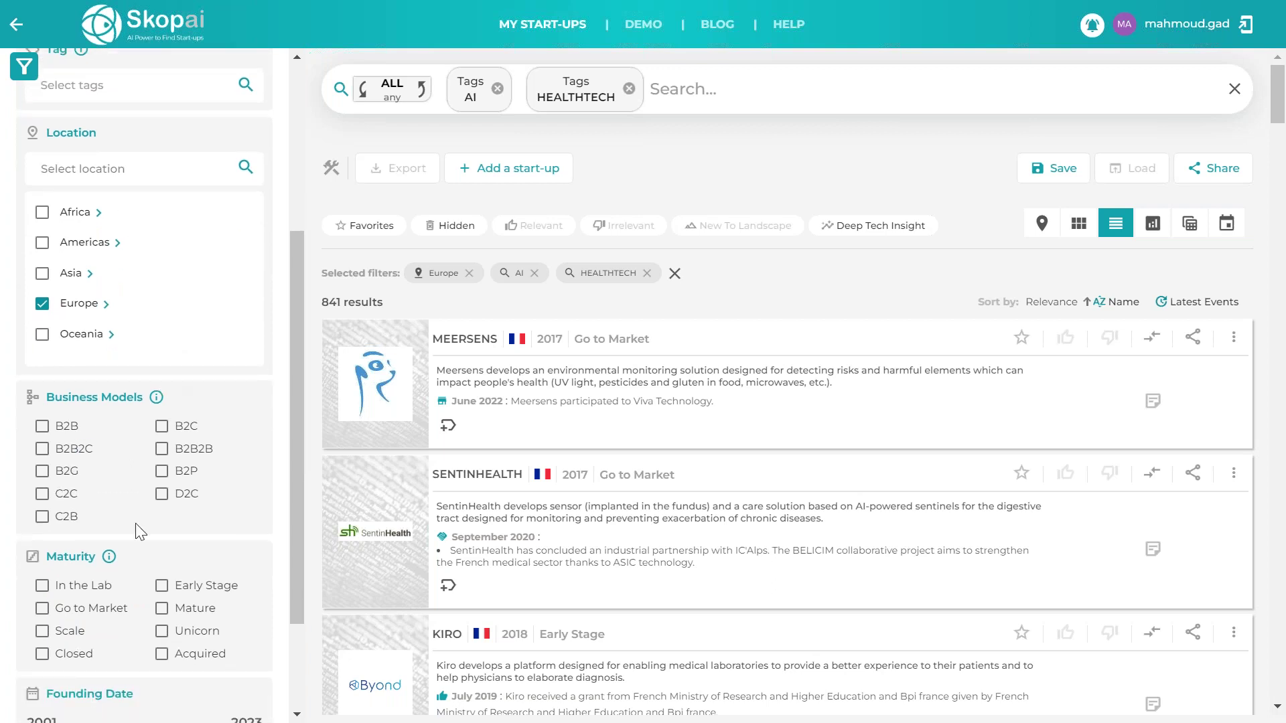
scroll(243, 449, down, 2)
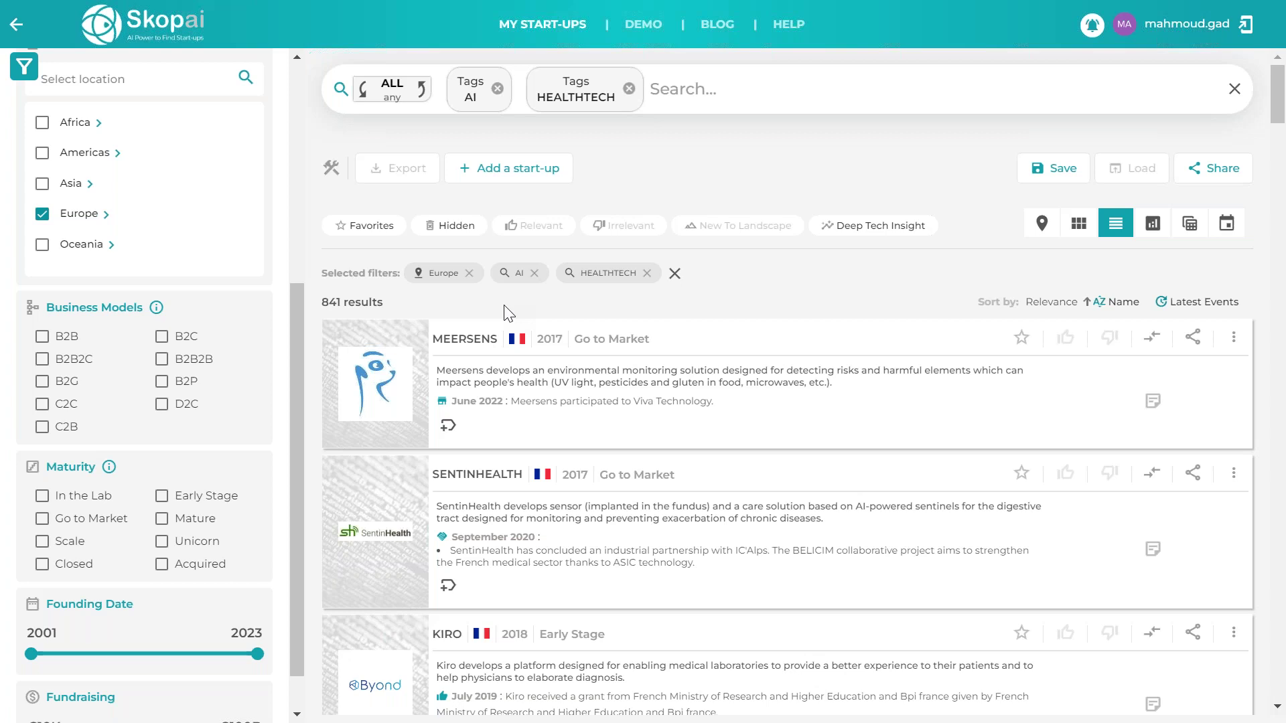
click(49, 346)
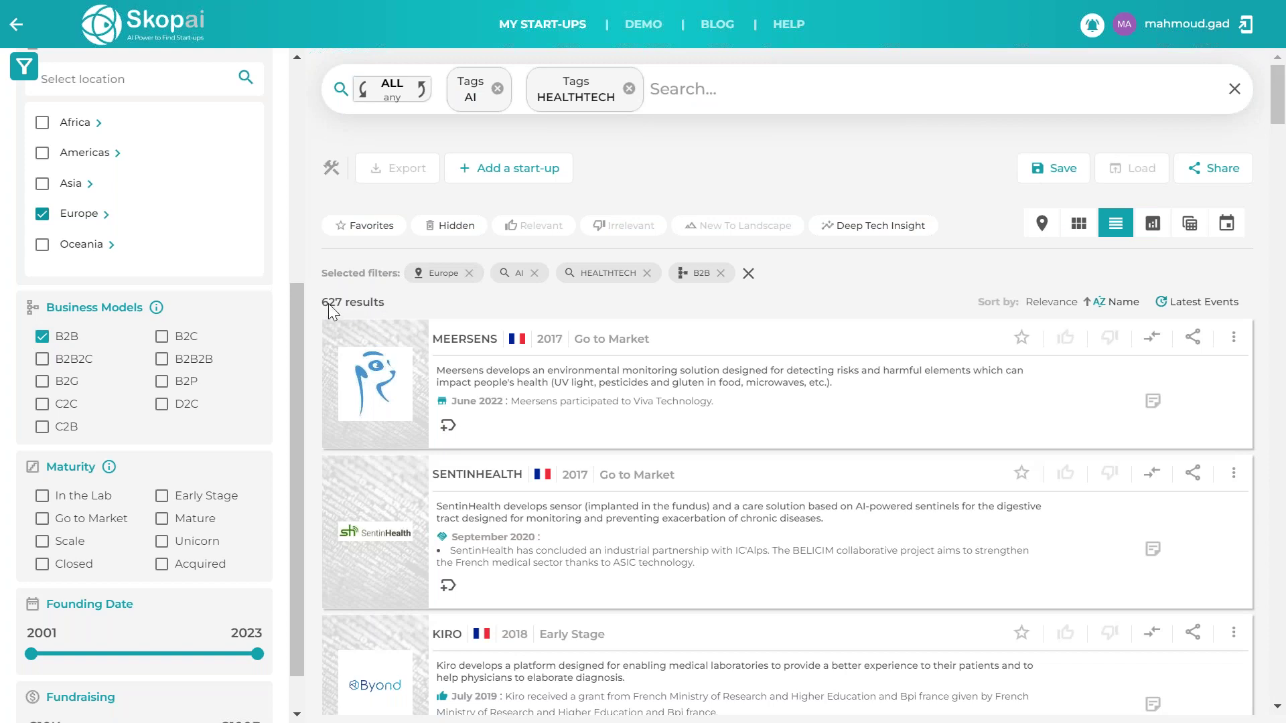
- Read the explanation of the maturity levels and limit the results to Mature start-ups
scroll(281, 389, down, 1)
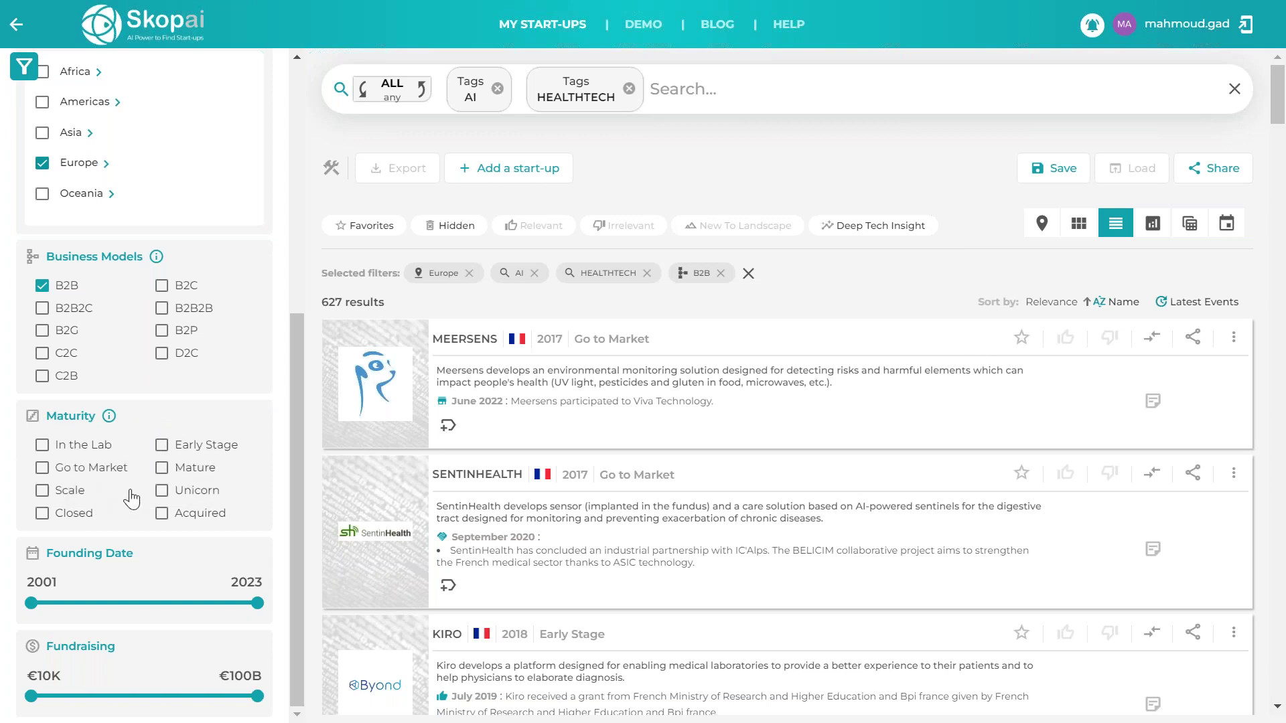
mouse_move(86, 530)
mouse_move(109, 418)
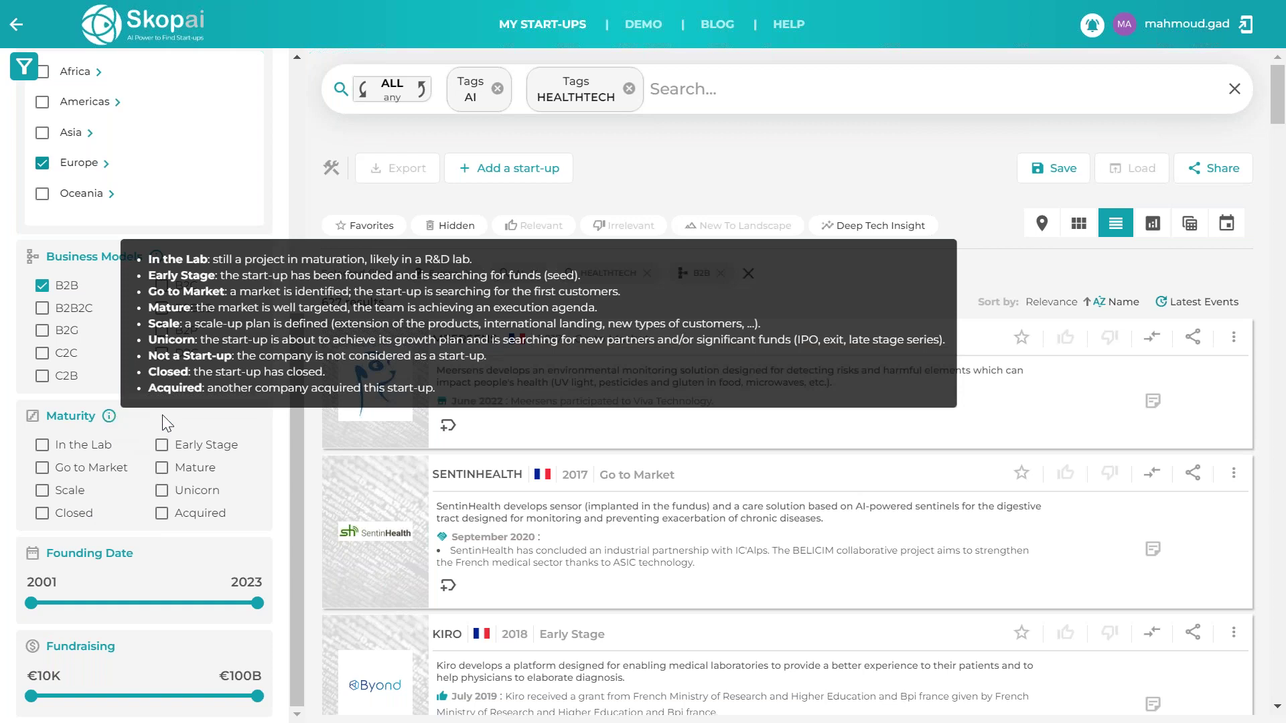
mouse_move(168, 471)
click(168, 471)
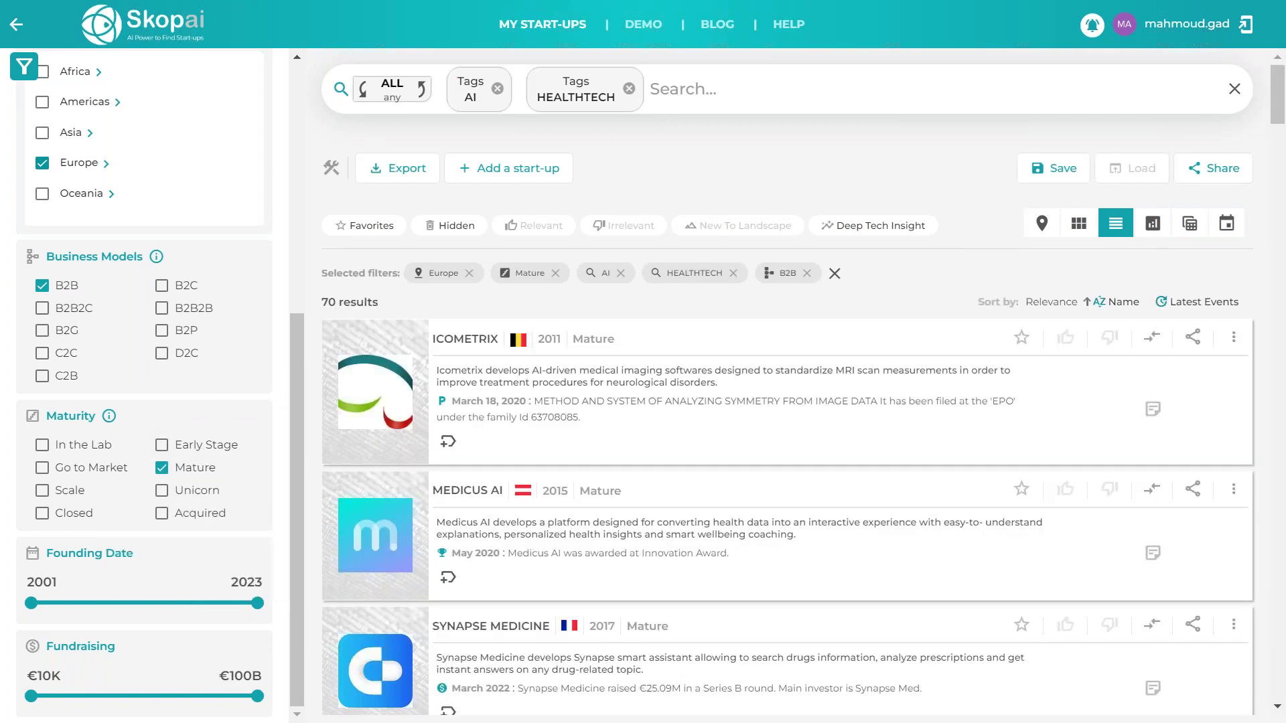
click(421, 296)
- Filter the start-ups by the teaser ARTIFICIAL INTELLIGENCE START-UPS IN EUROPE and check the number of results
scroll(81, 403, up, 6)
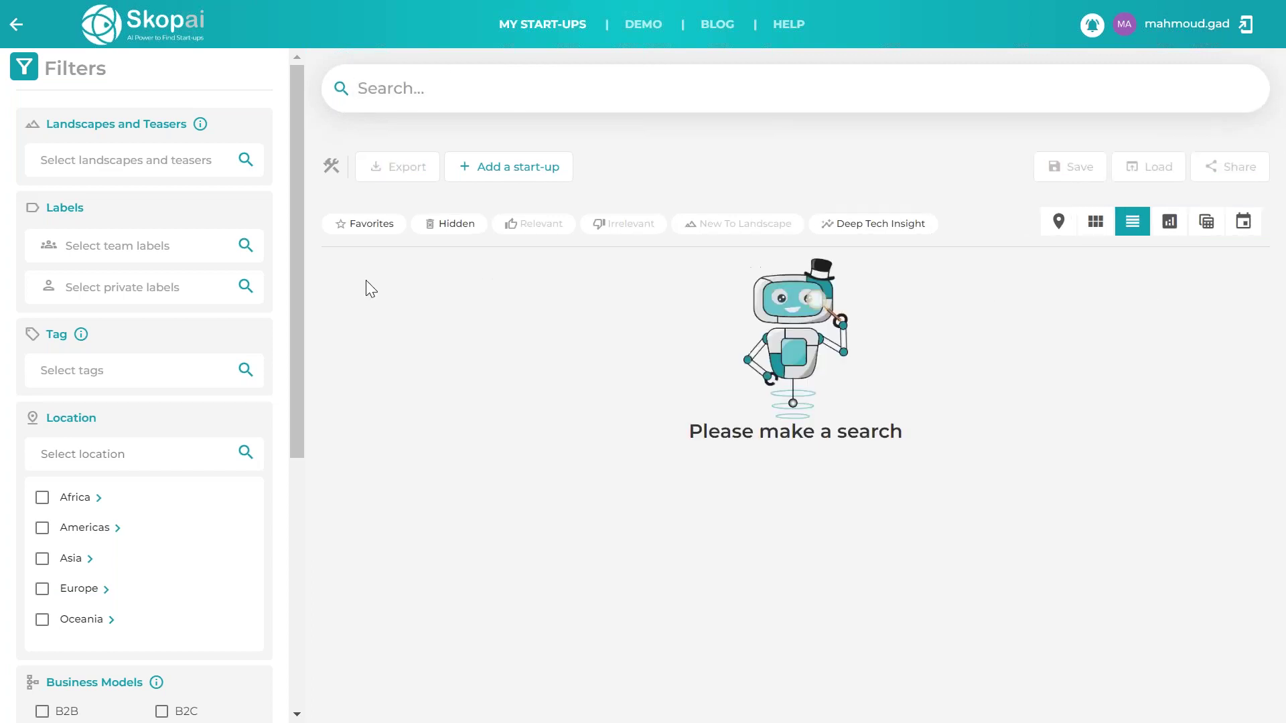
click(167, 164)
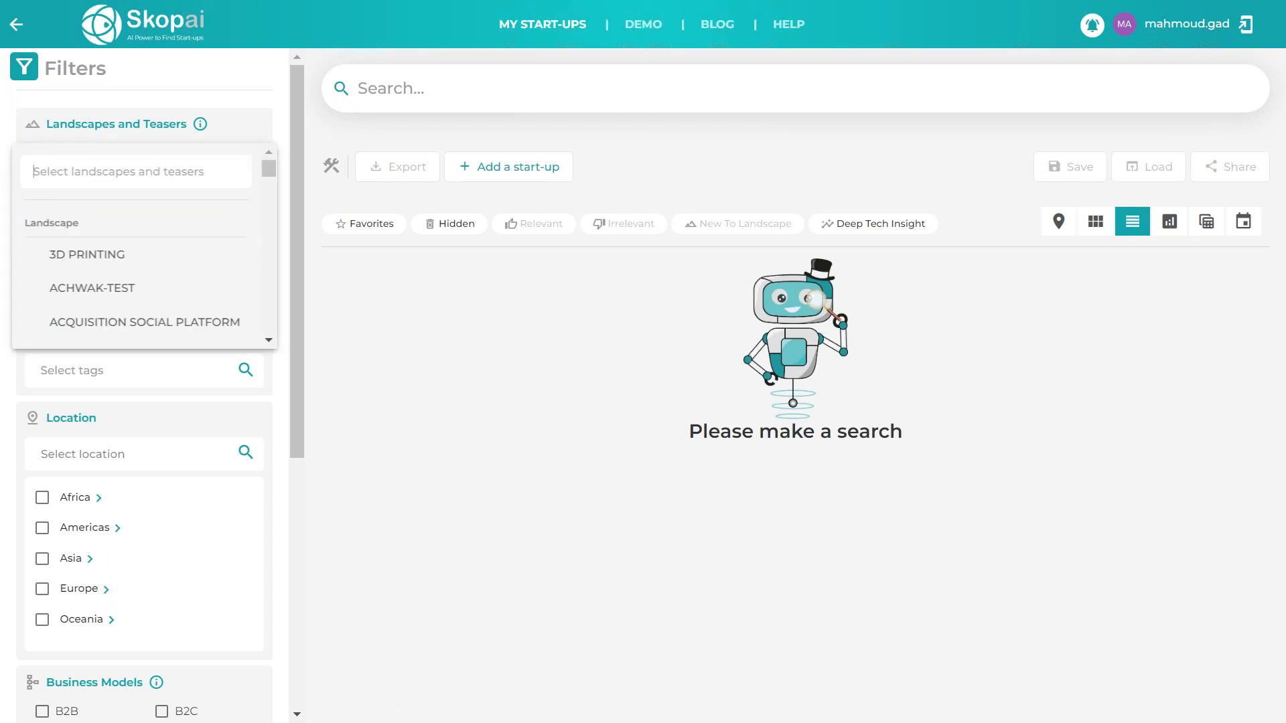
text(artifica)
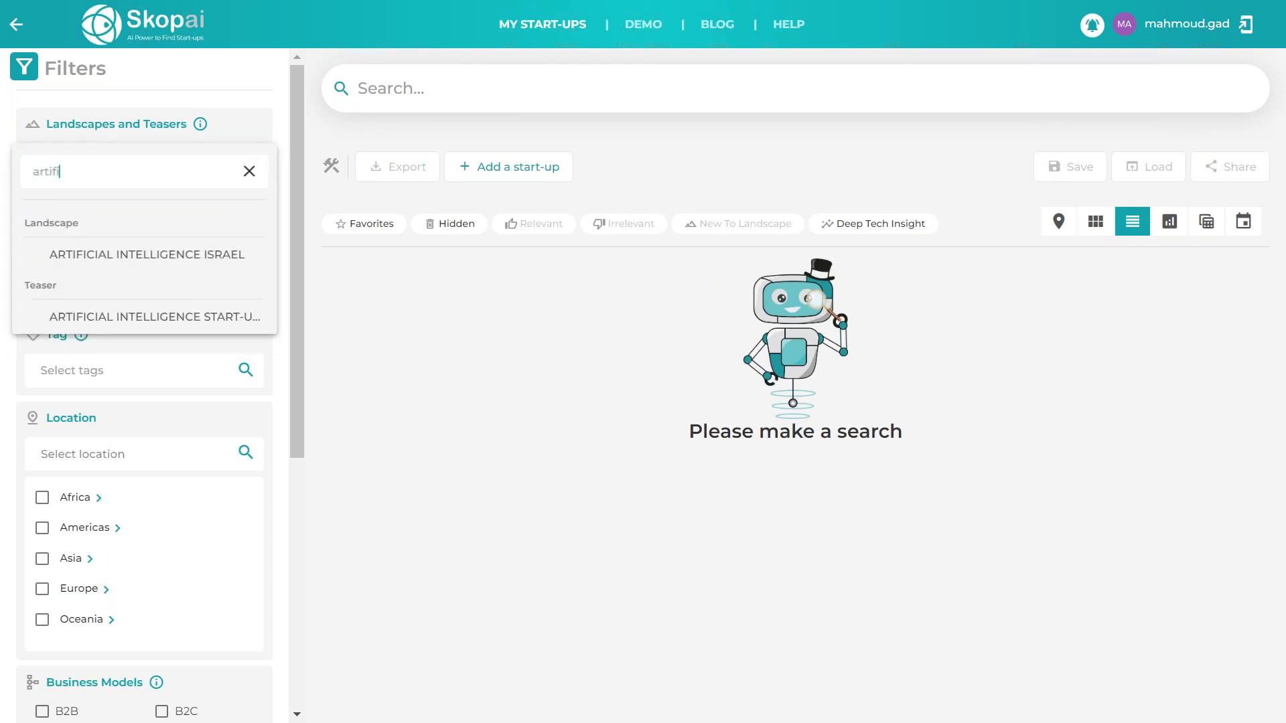
key(BackSpace)
key(BackSpace)
key(BackSpace)
click(164, 322)
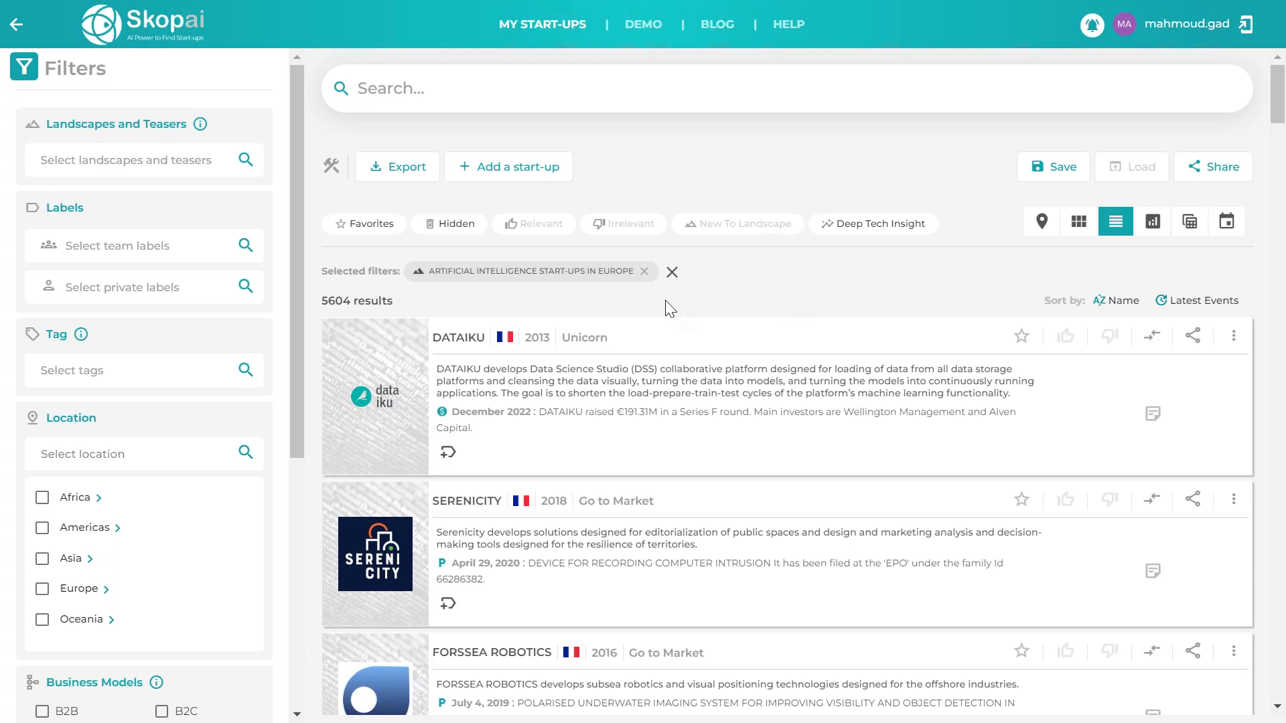
drag(320, 304, 410, 307)
click(426, 308)
scroll(205, 268, down, 2)
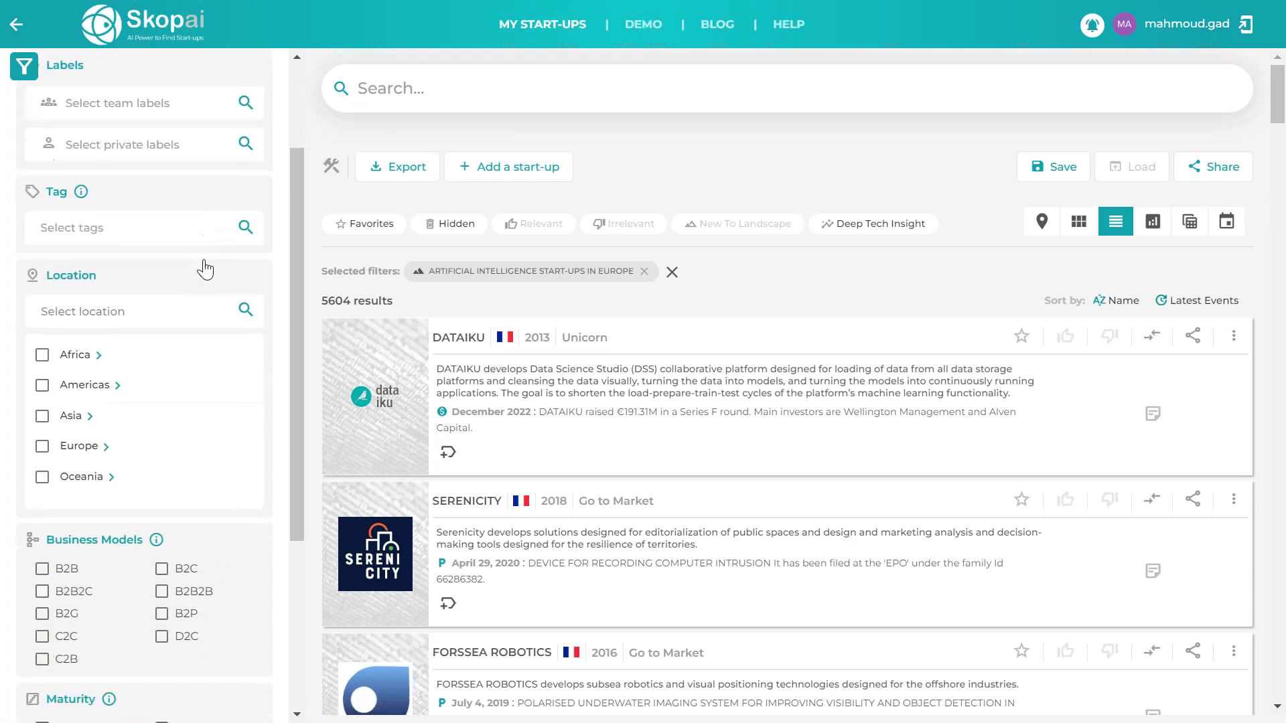
scroll(203, 265, up, 3)
scroll(141, 617, down, 6)
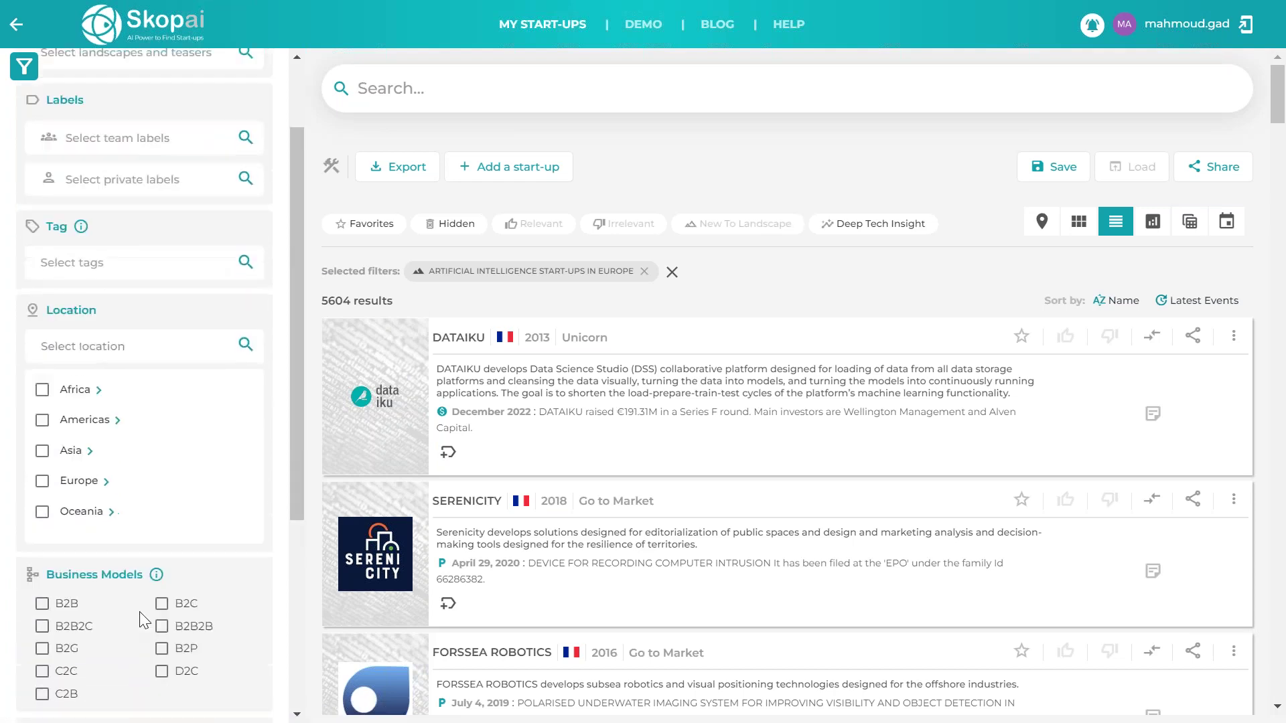
- Look through the list of European AI start-ups, checking each entry's country, creation year and maturity
scroll(142, 619, up, 6)
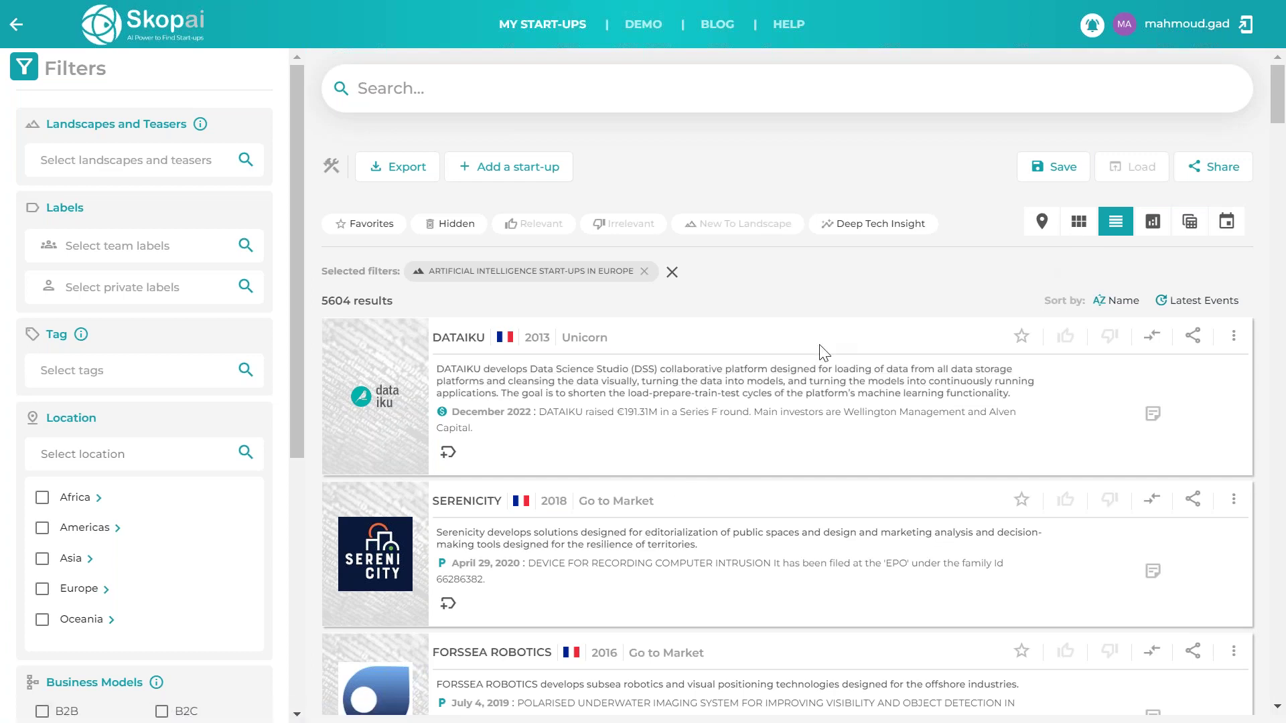
scroll(824, 353, down, 2)
scroll(824, 353, up, 2)
scroll(825, 353, down, 1)
scroll(825, 353, down, 6)
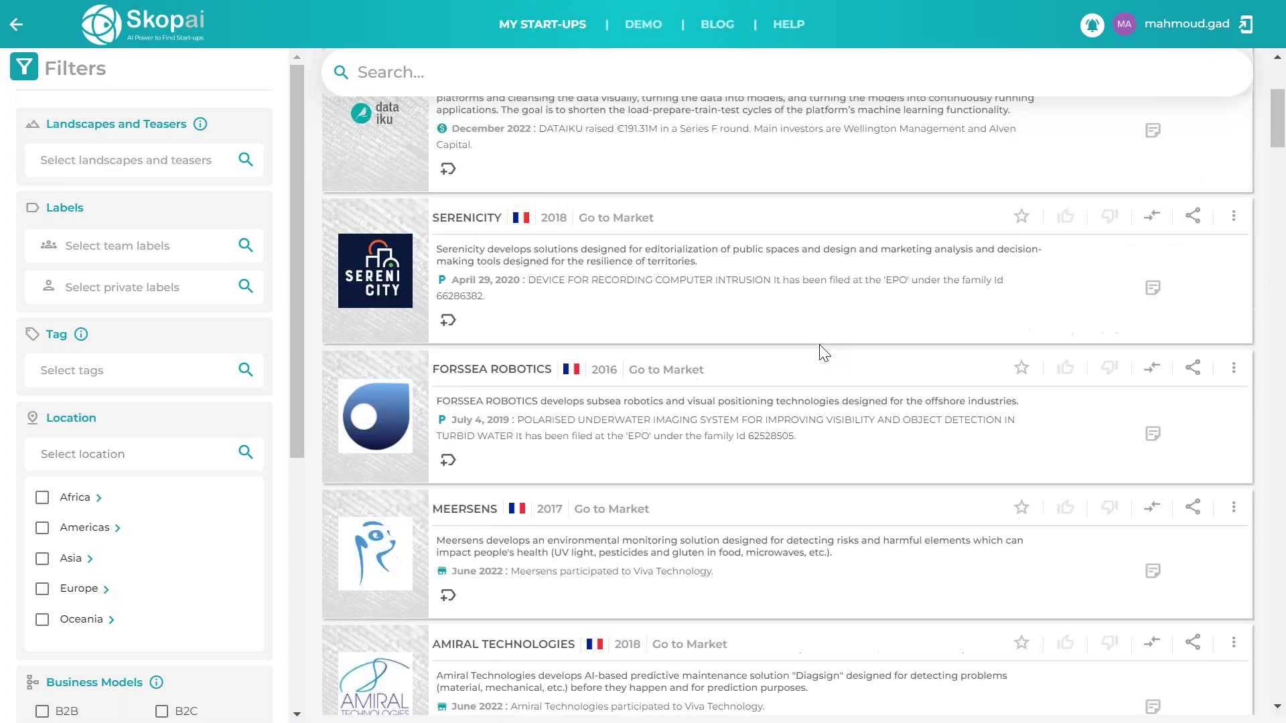
scroll(825, 353, up, 7)
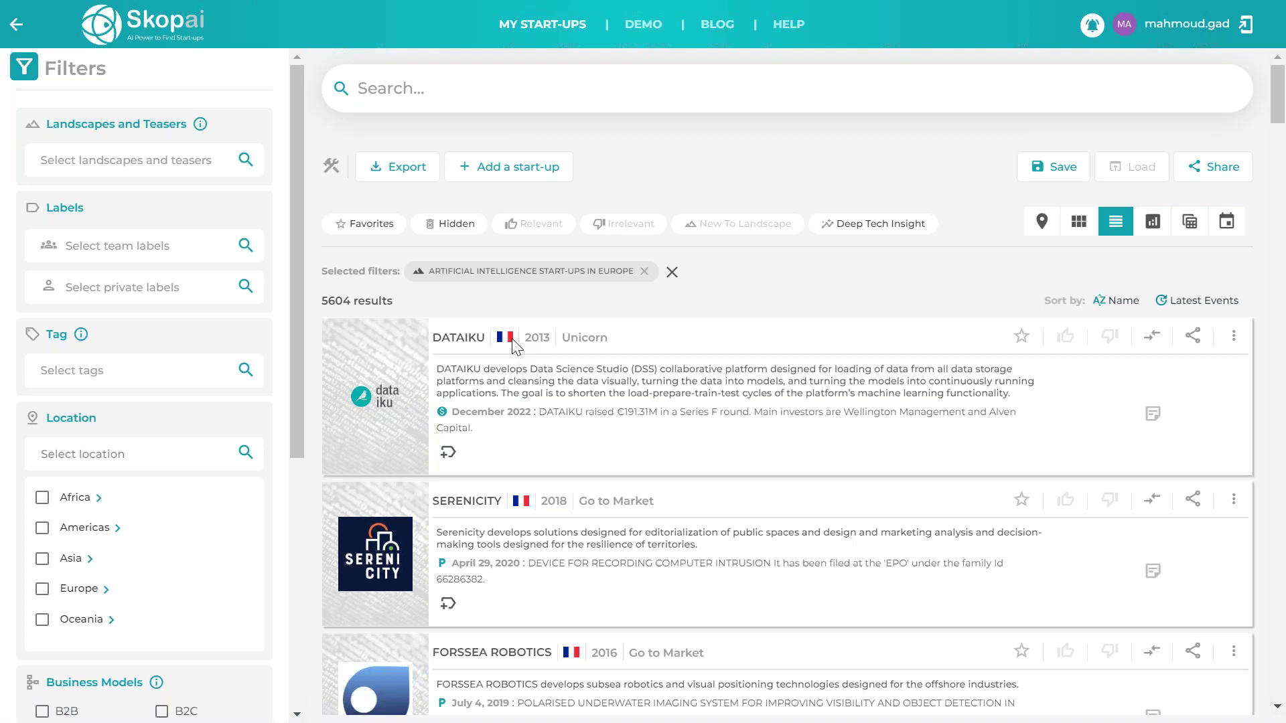
mouse_move(594, 339)
- Show the start-ups as a grid of cards and look over the company summaries
click(1076, 228)
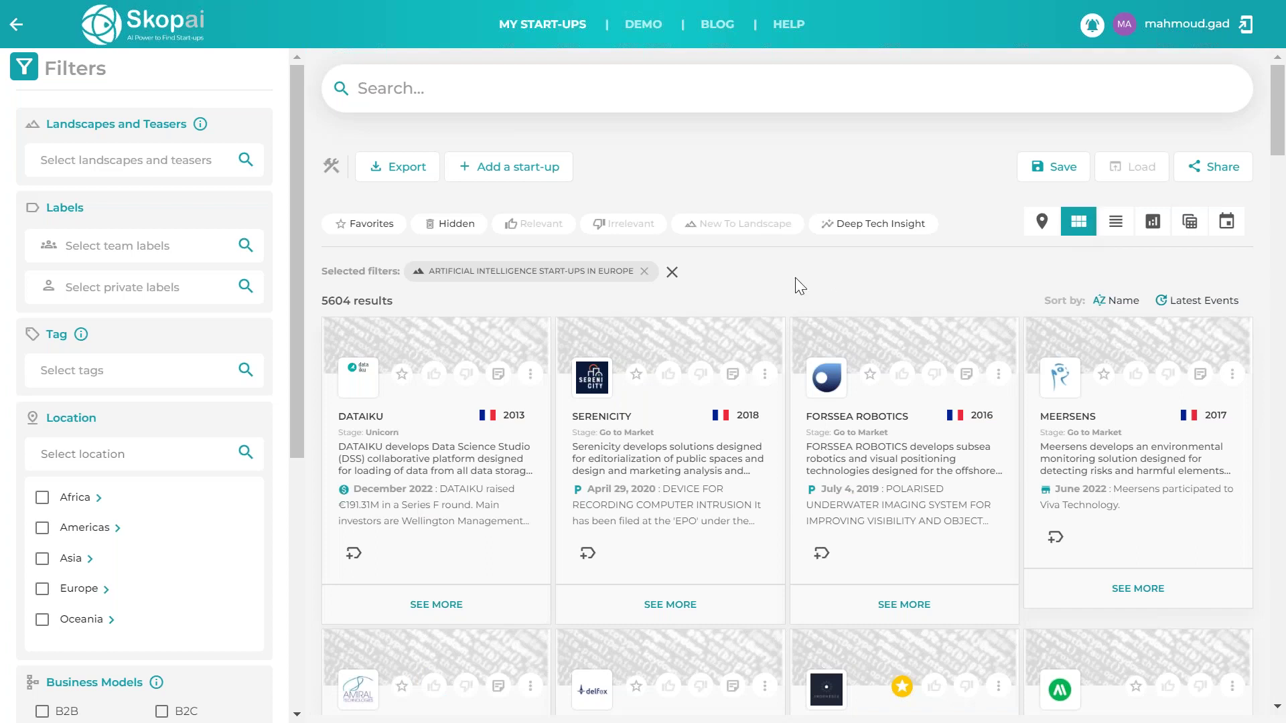
scroll(794, 278, down, 1)
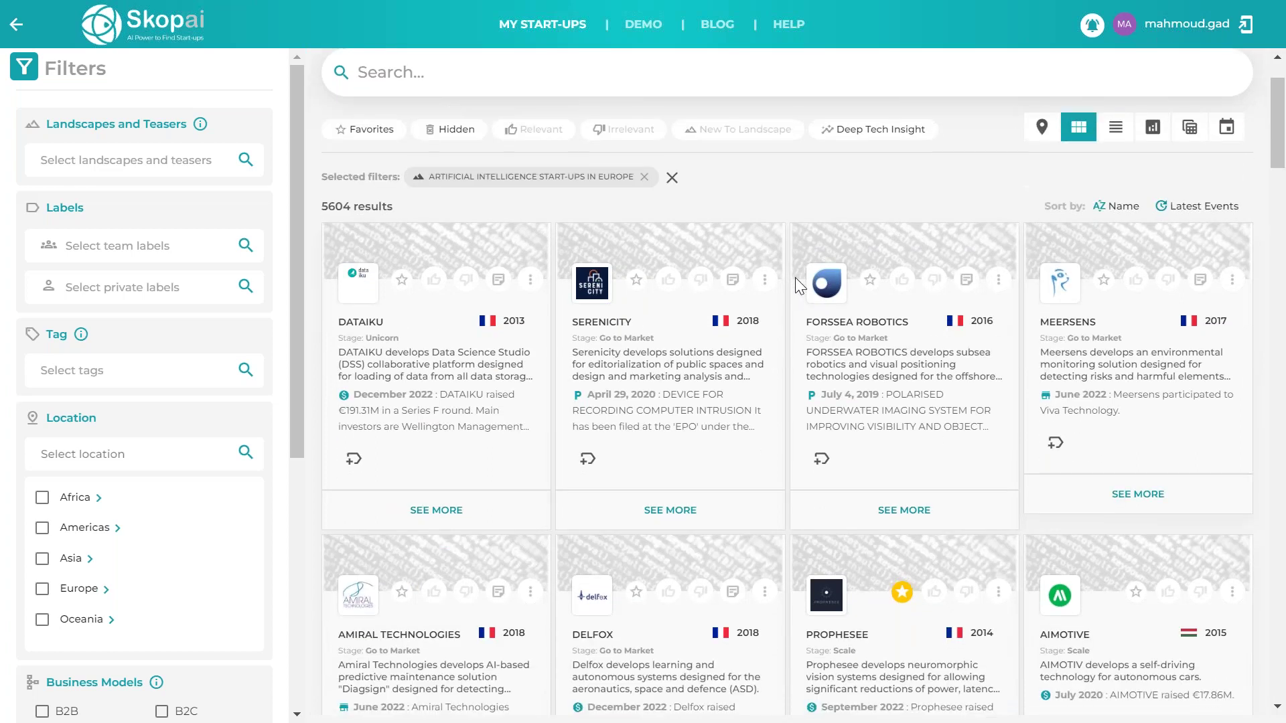
scroll(794, 277, up, 1)
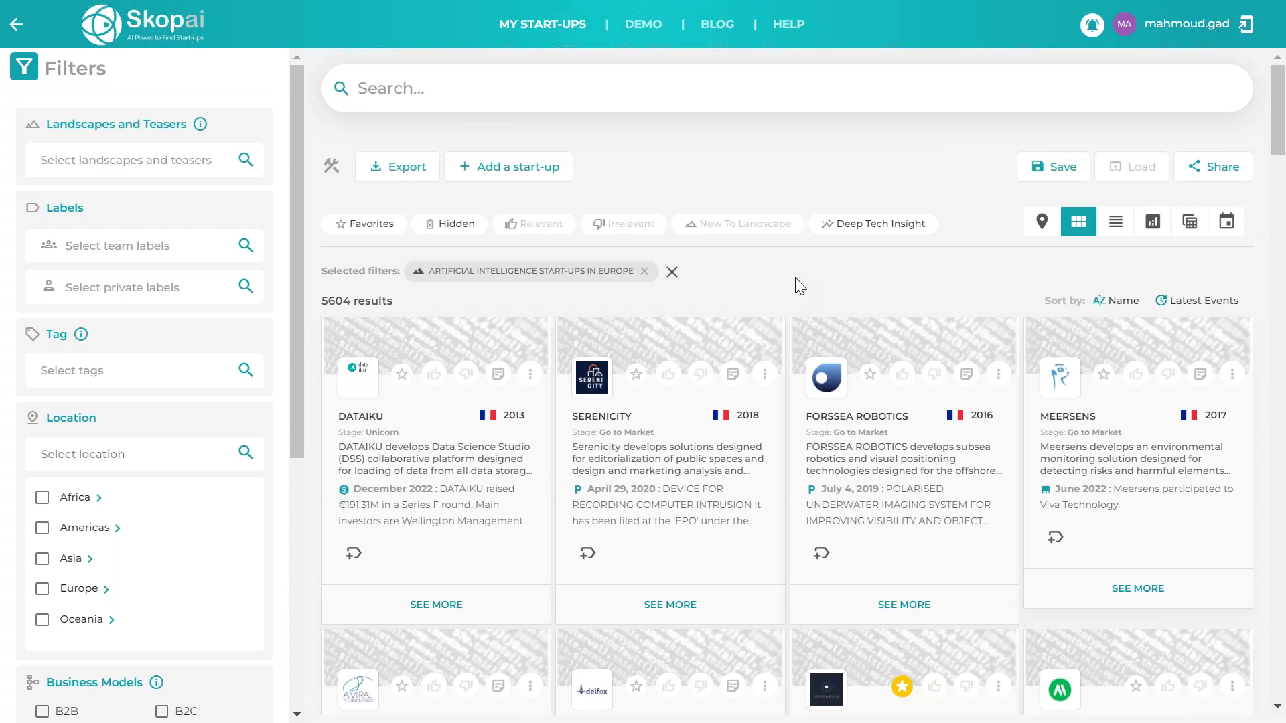
scroll(795, 279, down, 1)
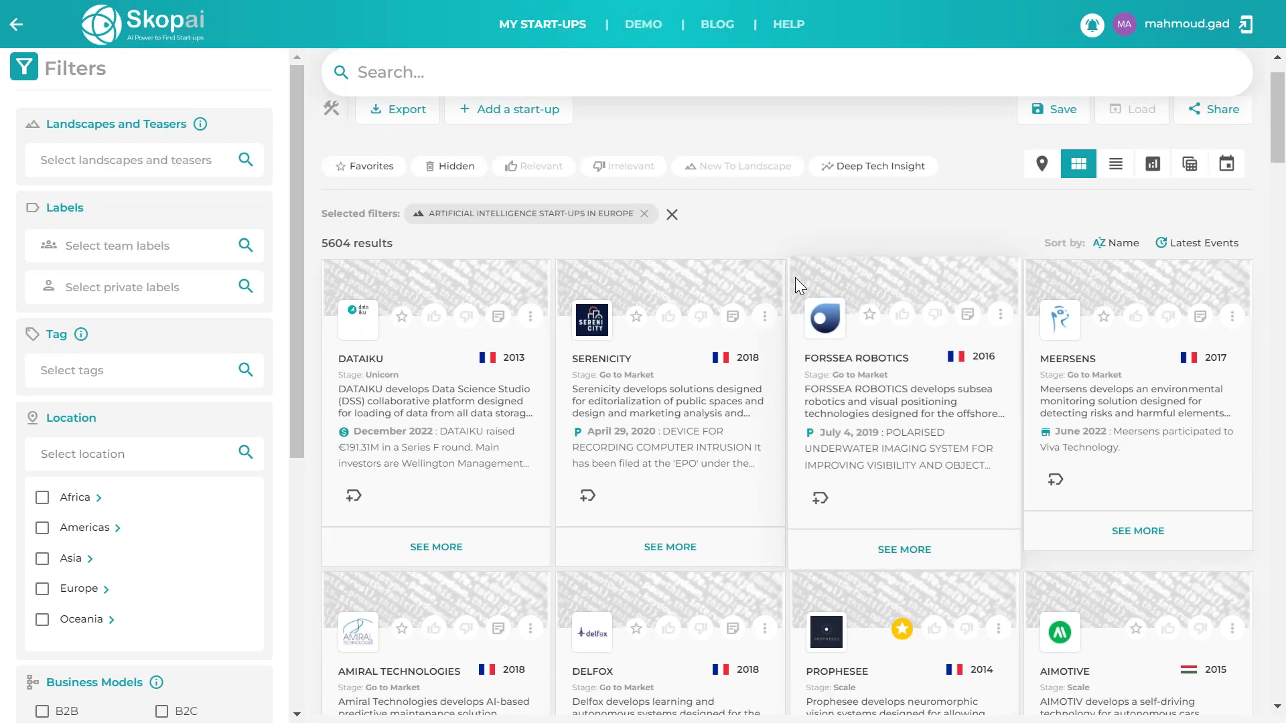
scroll(795, 278, up, 1)
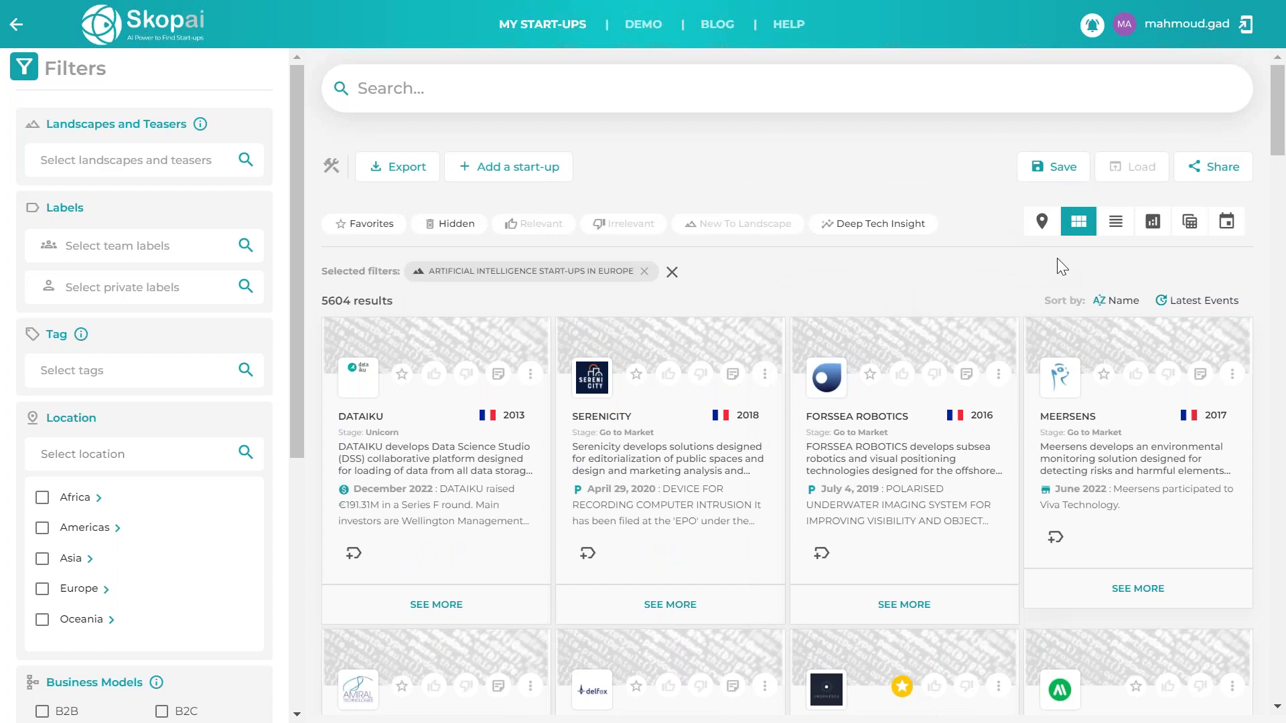
- Show the start-ups on an enlarged map, examine how they cluster around France and across Europe, and restore the normal map size
click(1043, 223)
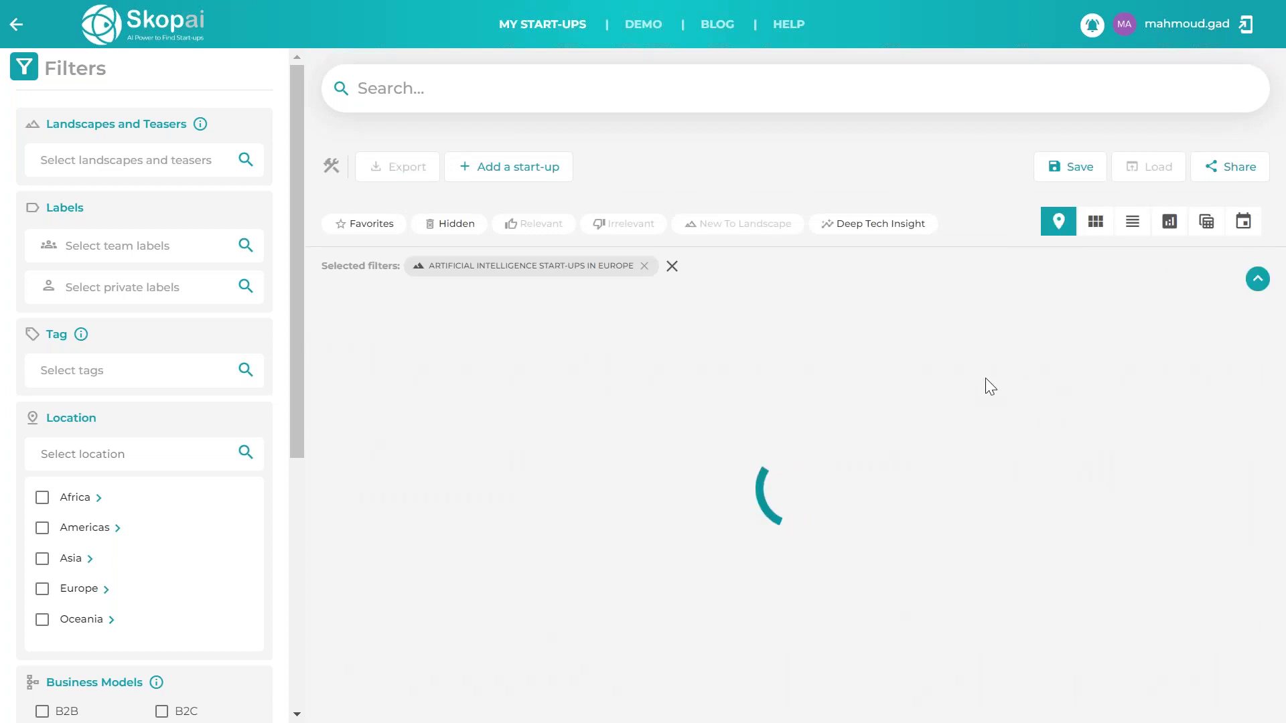
click(1254, 280)
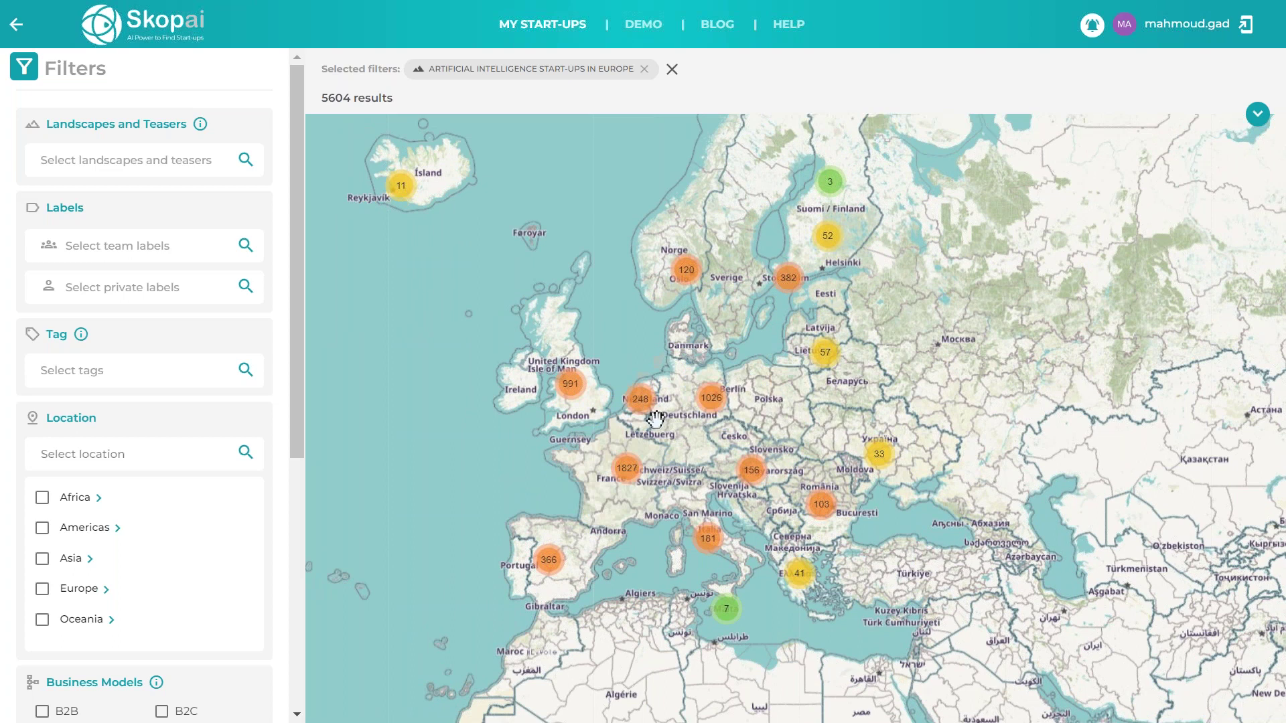
scroll(682, 431, up, 2)
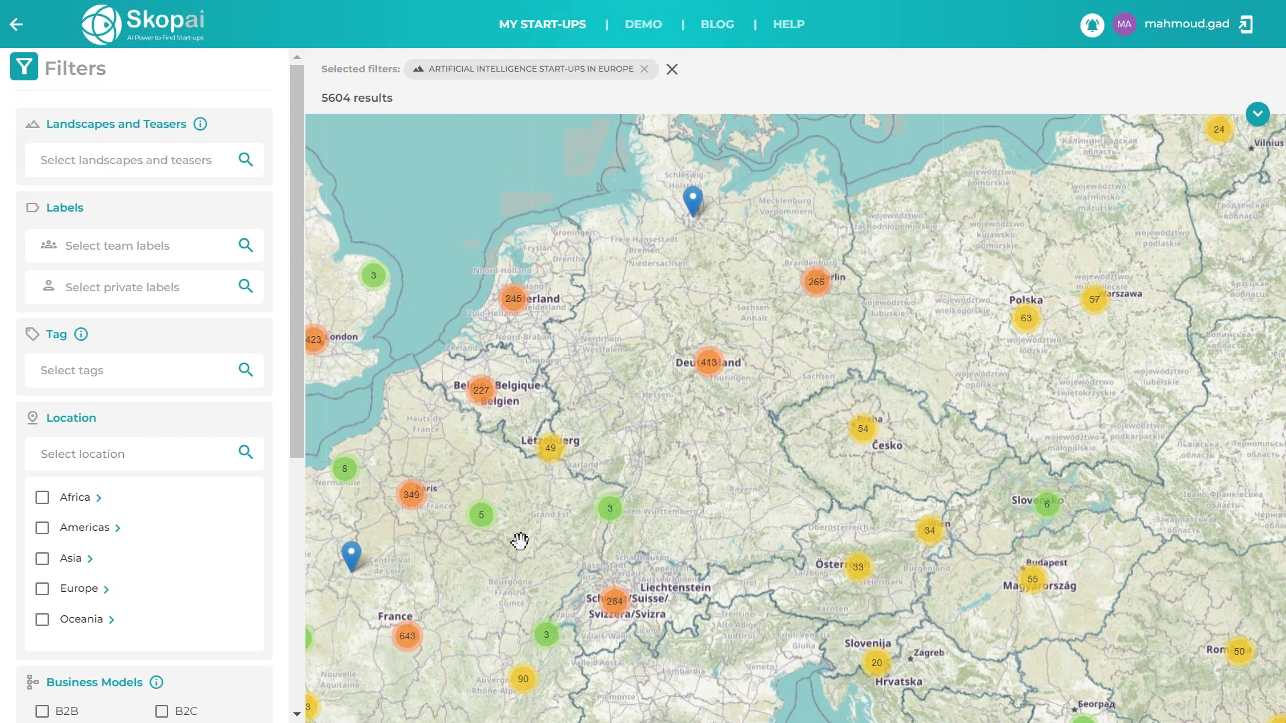
drag(520, 541, 692, 422)
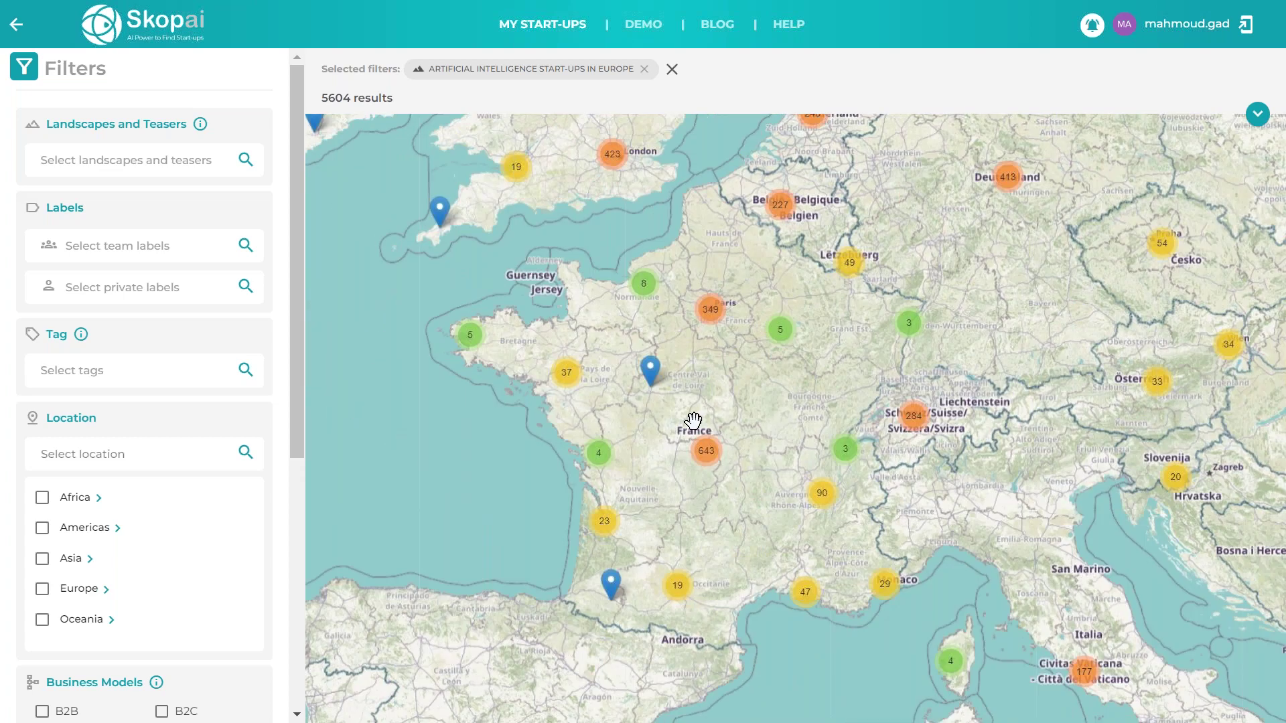
scroll(694, 420, up, 1)
scroll(694, 420, down, 2)
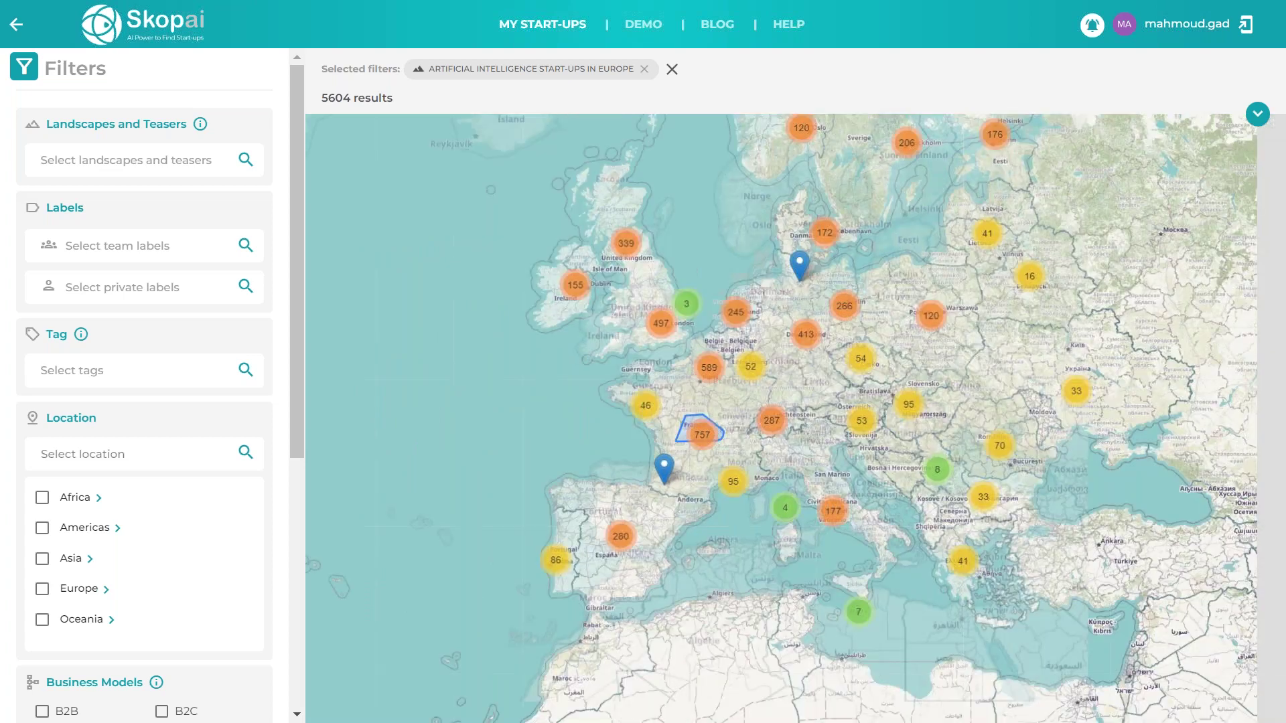
scroll(693, 421, down, 1)
scroll(718, 383, up, 1)
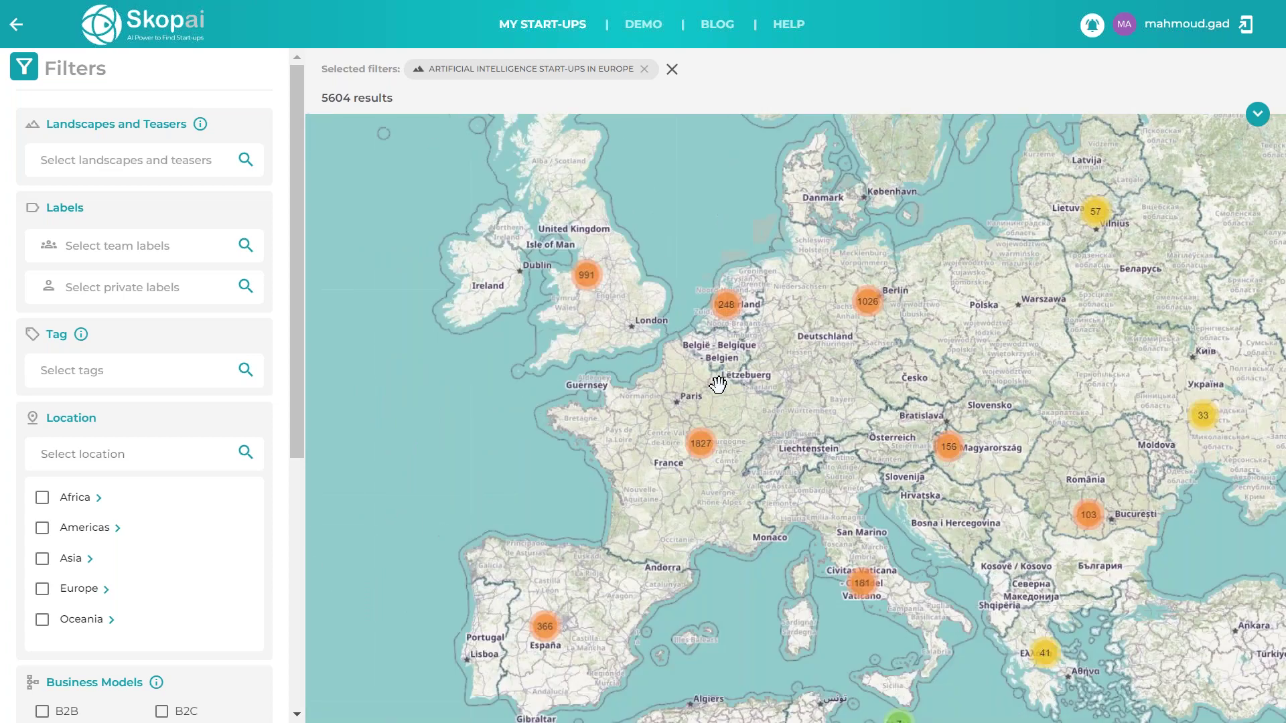
click(1248, 117)
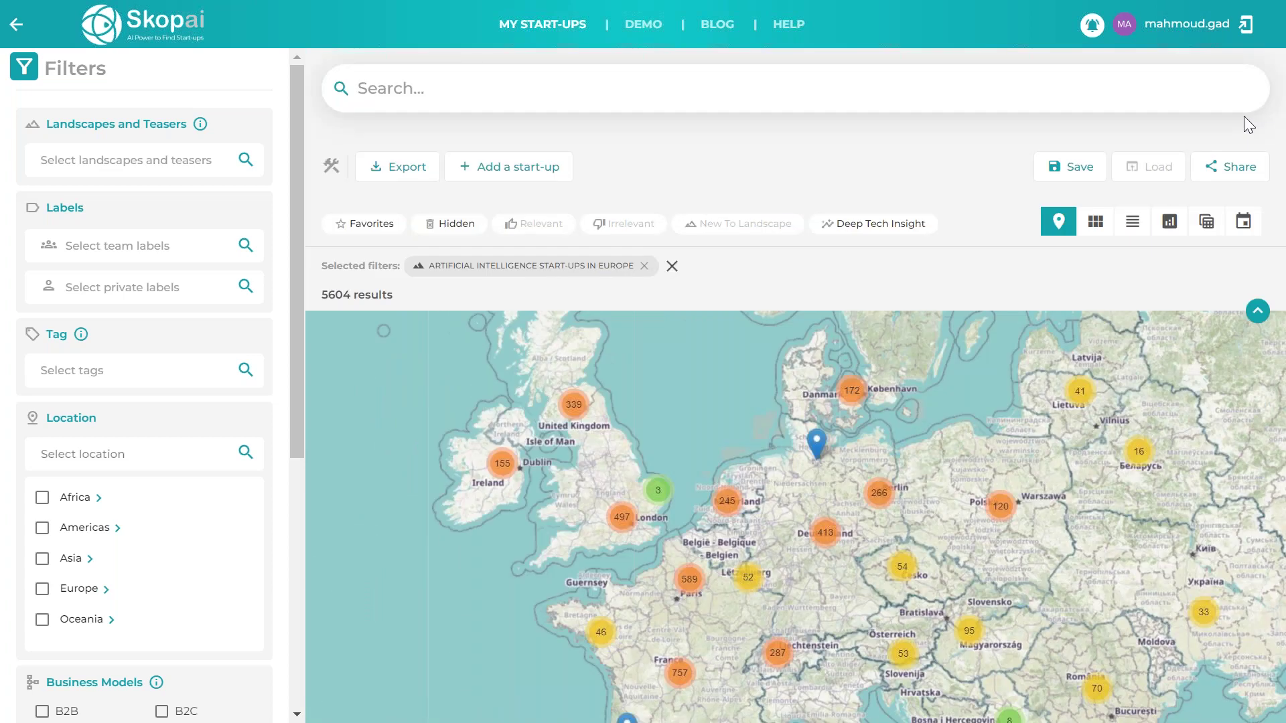
- Show the start-ups as a table and examine its columns through to the row actions, leaving the column selection as it is
click(1209, 224)
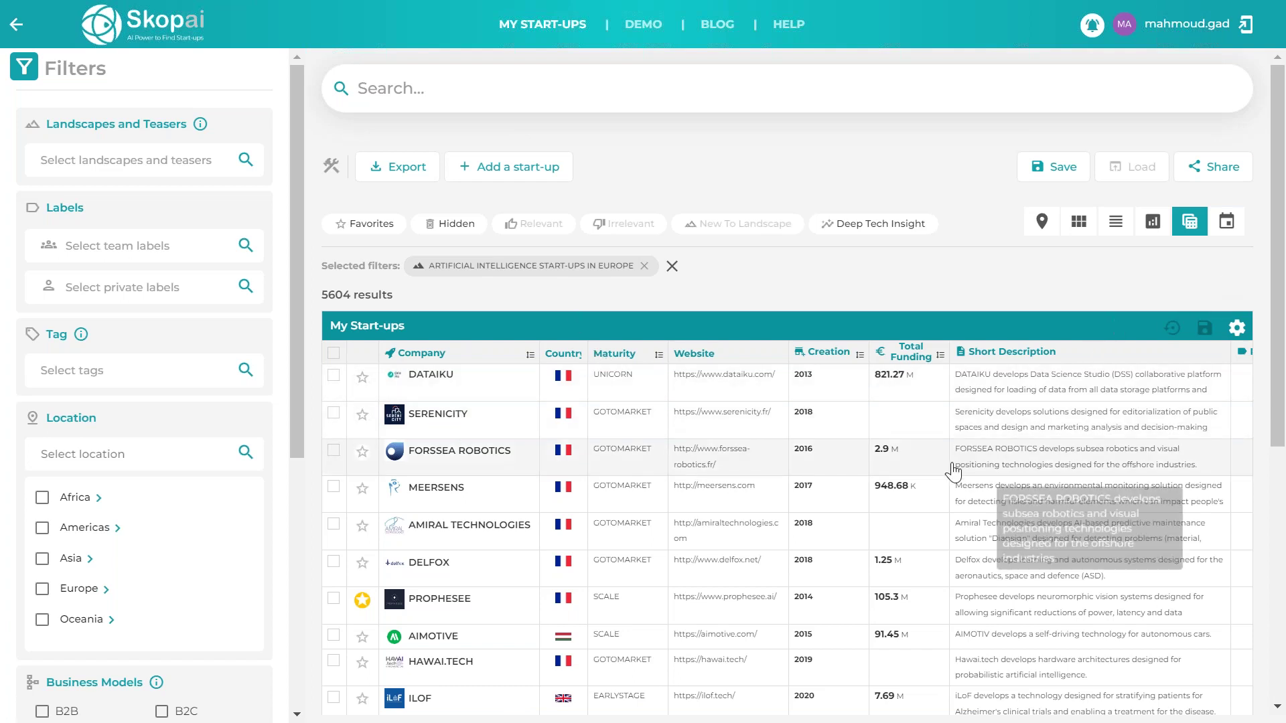
click(1237, 328)
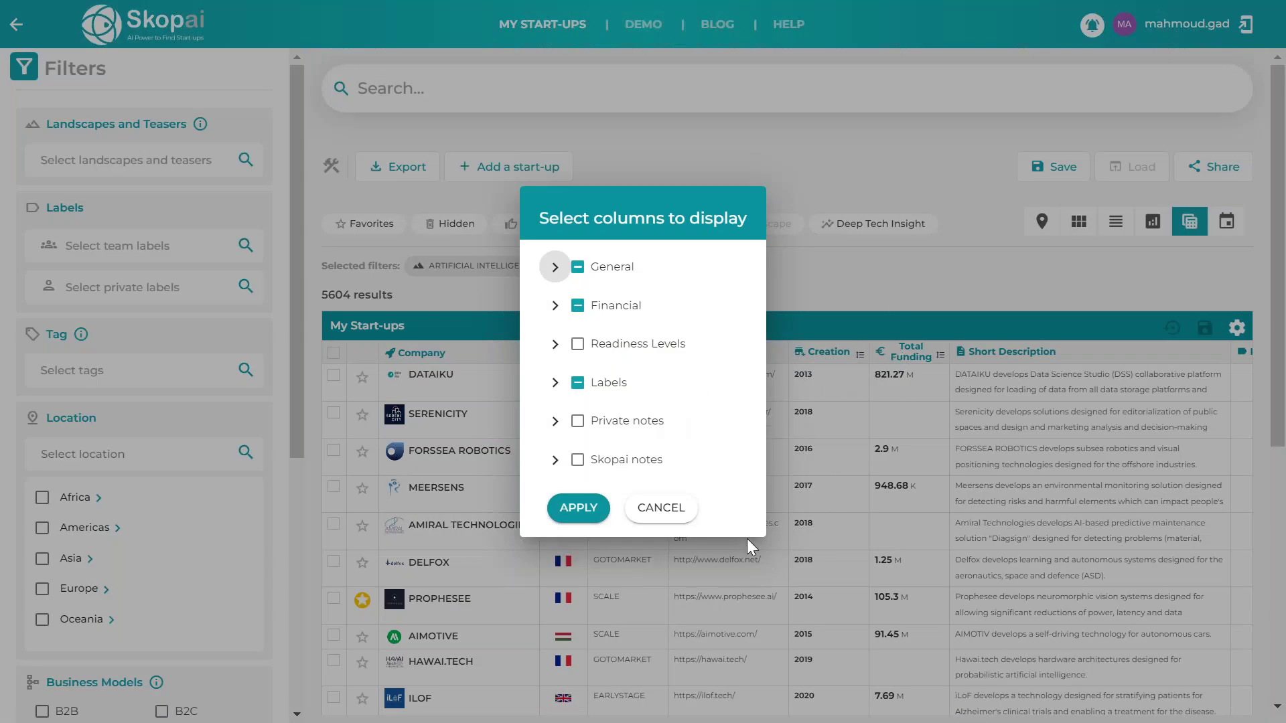
click(670, 516)
scroll(819, 497, right, 5)
scroll(818, 497, right, 1)
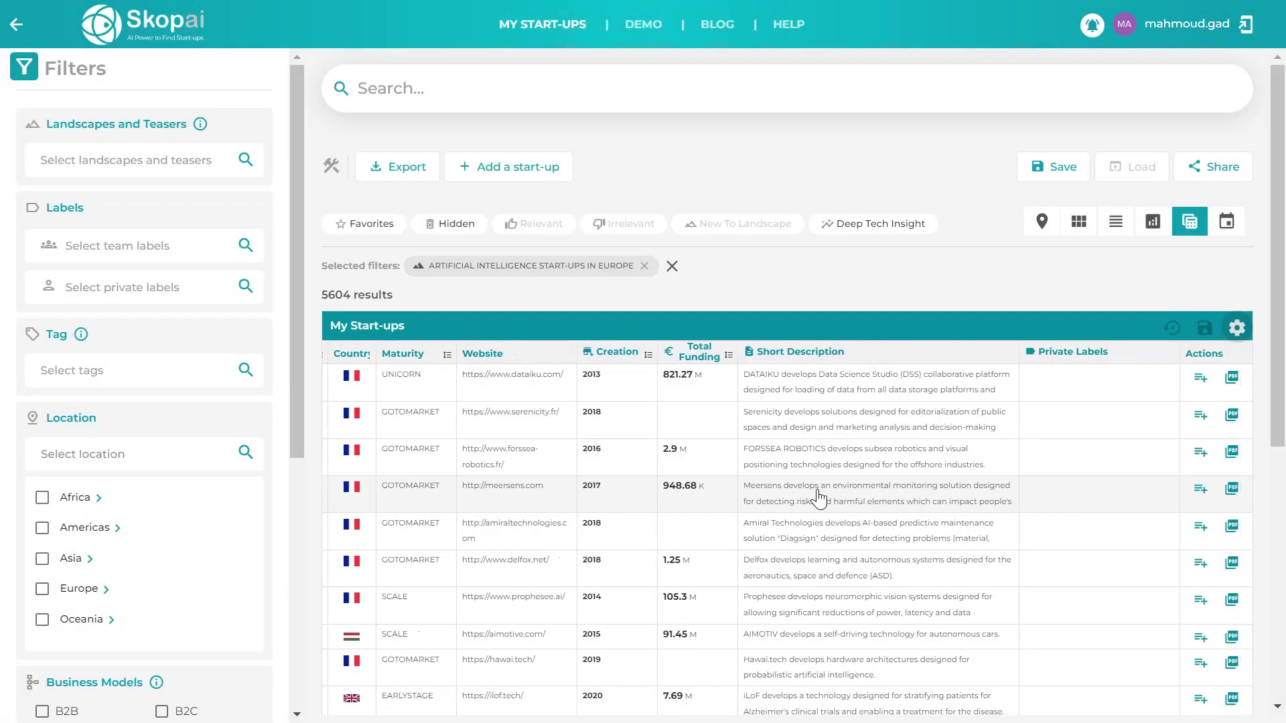
scroll(819, 497, right, 2)
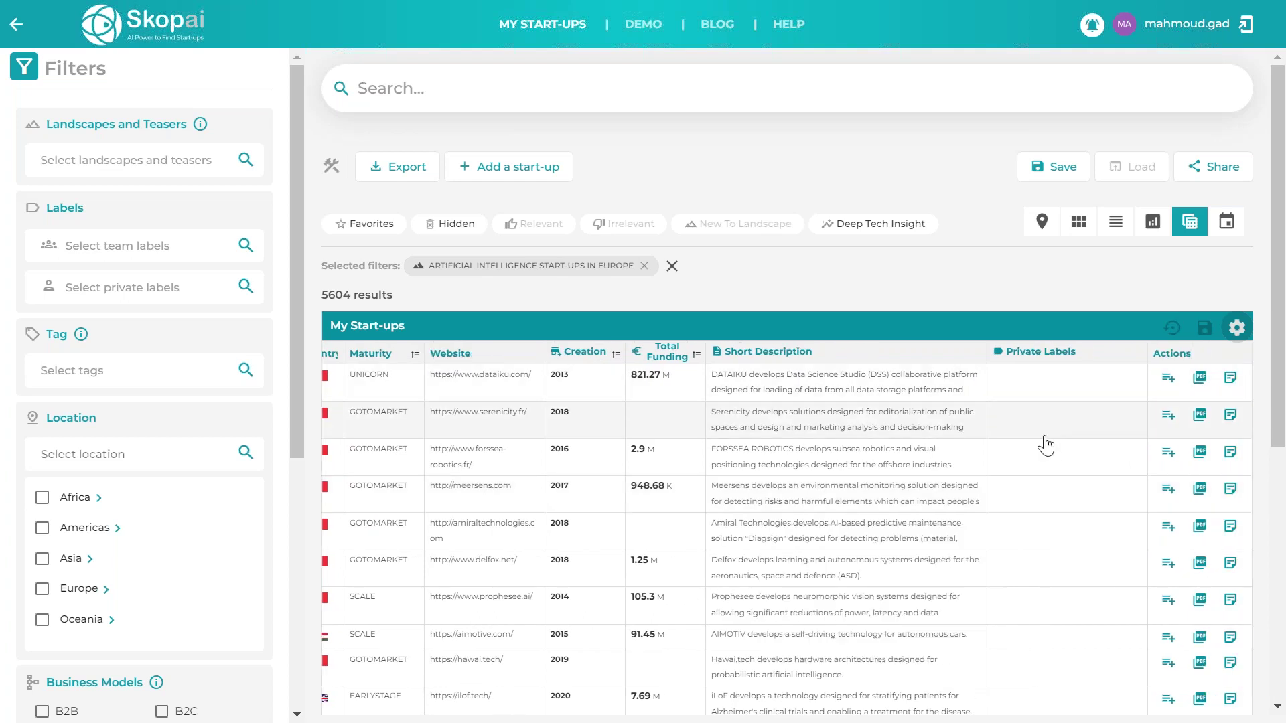
scroll(1039, 468, down, 2)
scroll(1005, 472, up, 2)
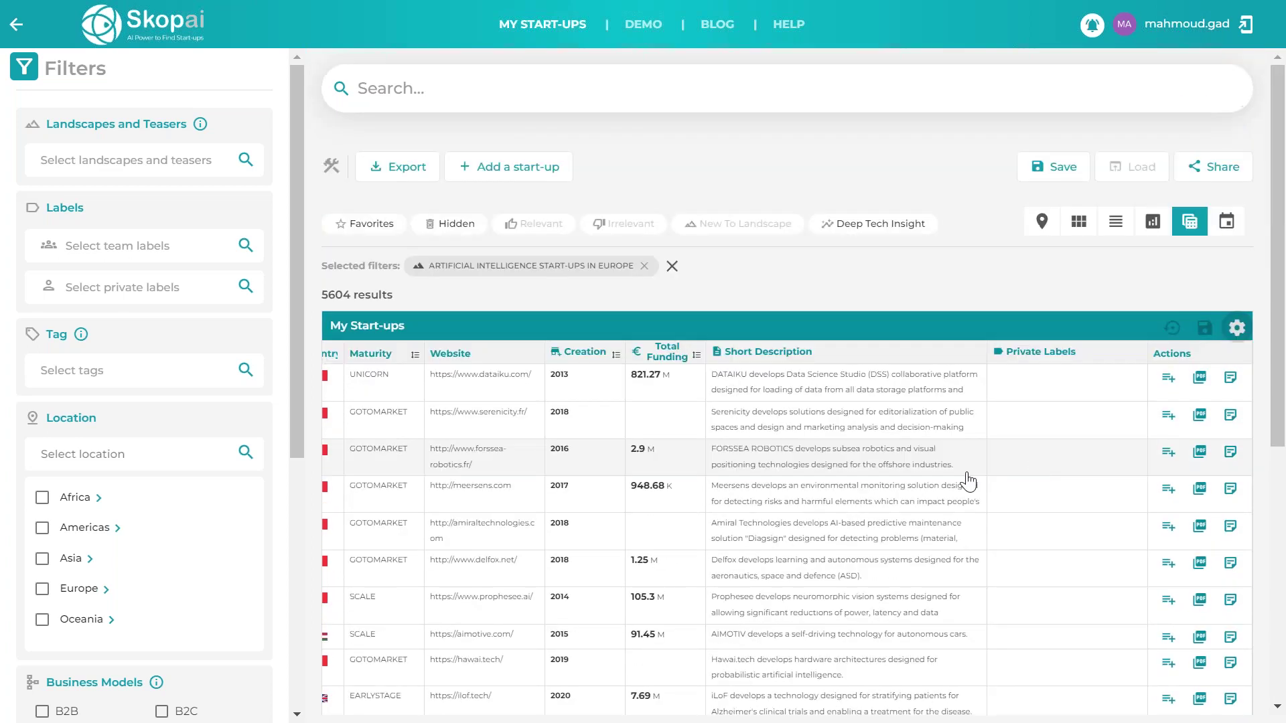
scroll(715, 475, left, 4)
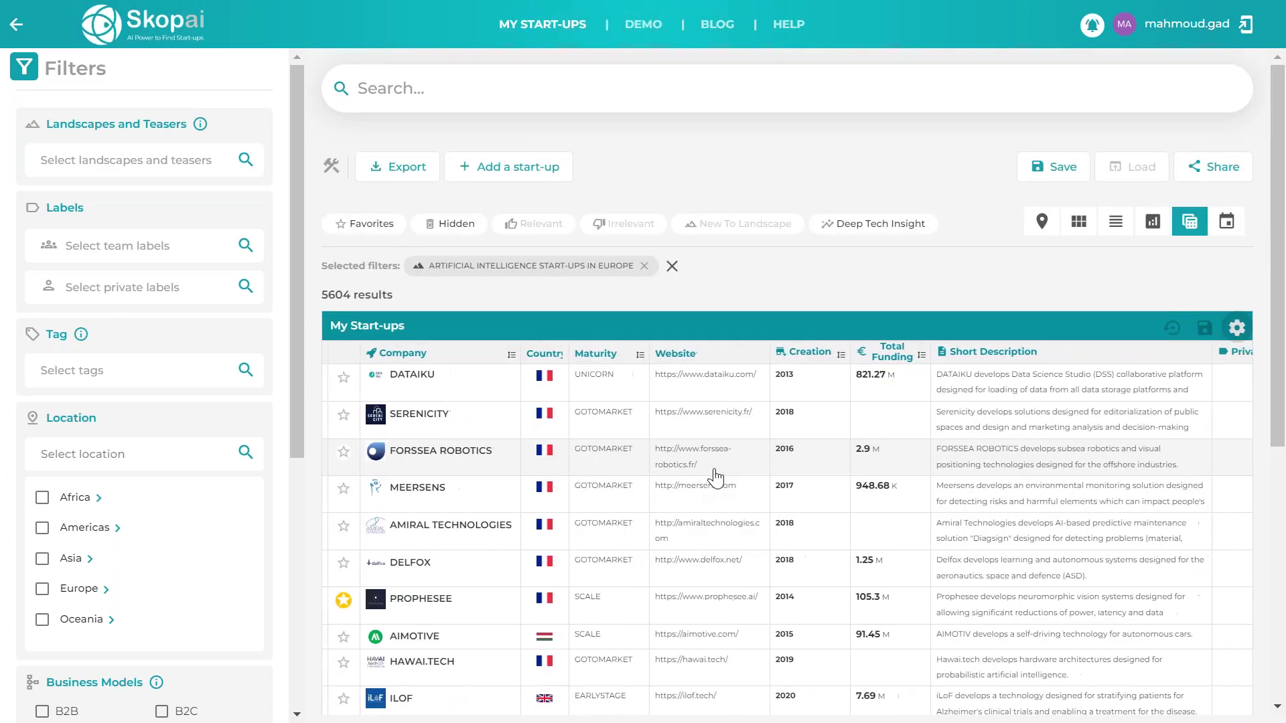
- Add the Size column from the General group to the start-up table and look across the updated columns
click(1237, 328)
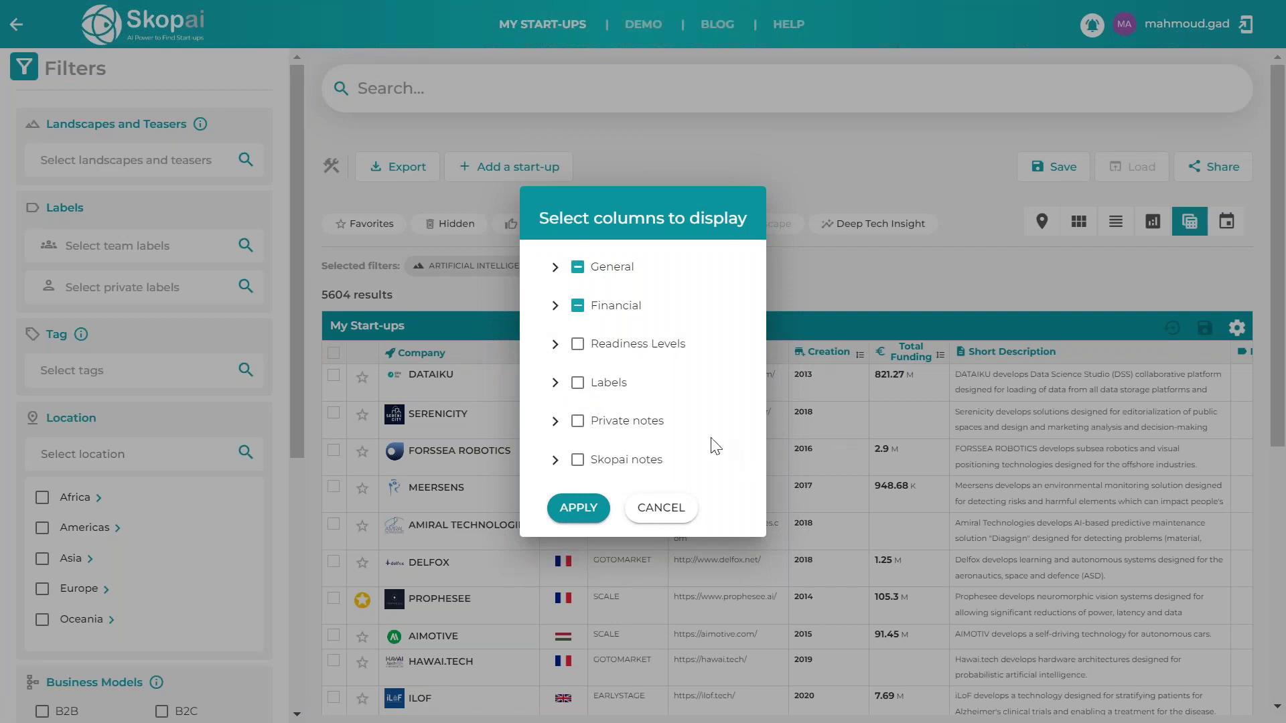
click(555, 267)
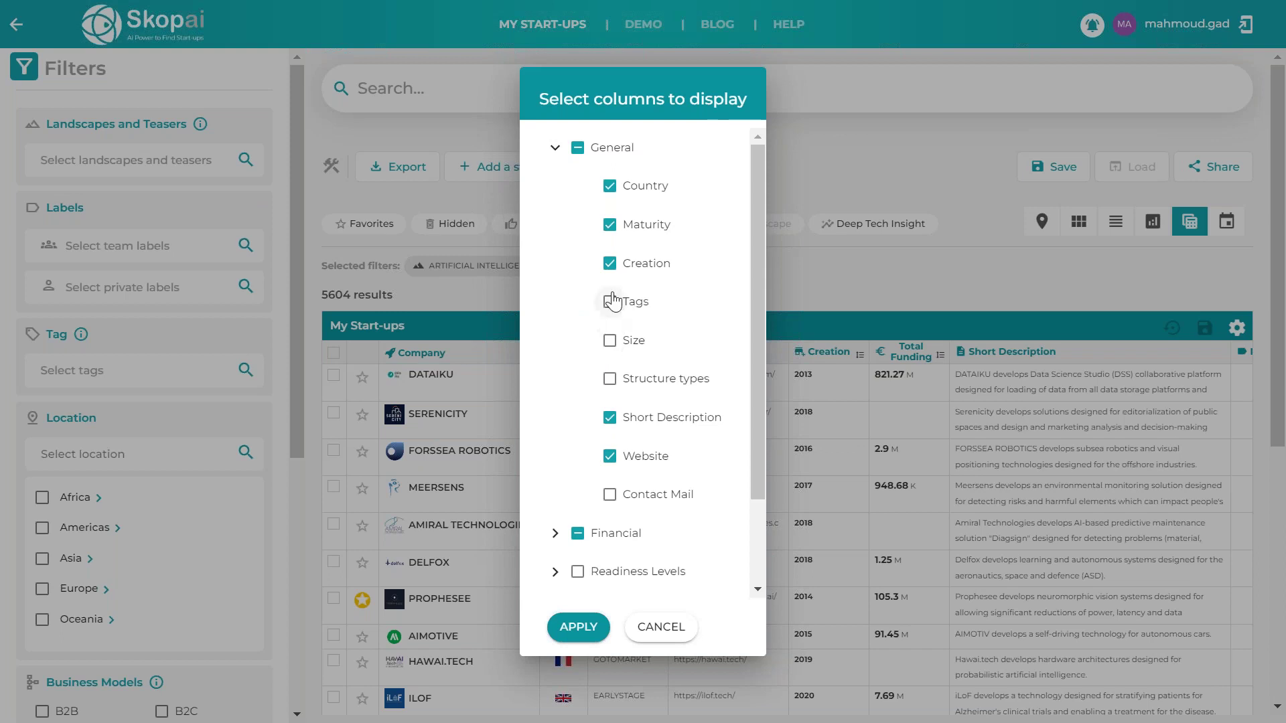
click(611, 341)
click(593, 627)
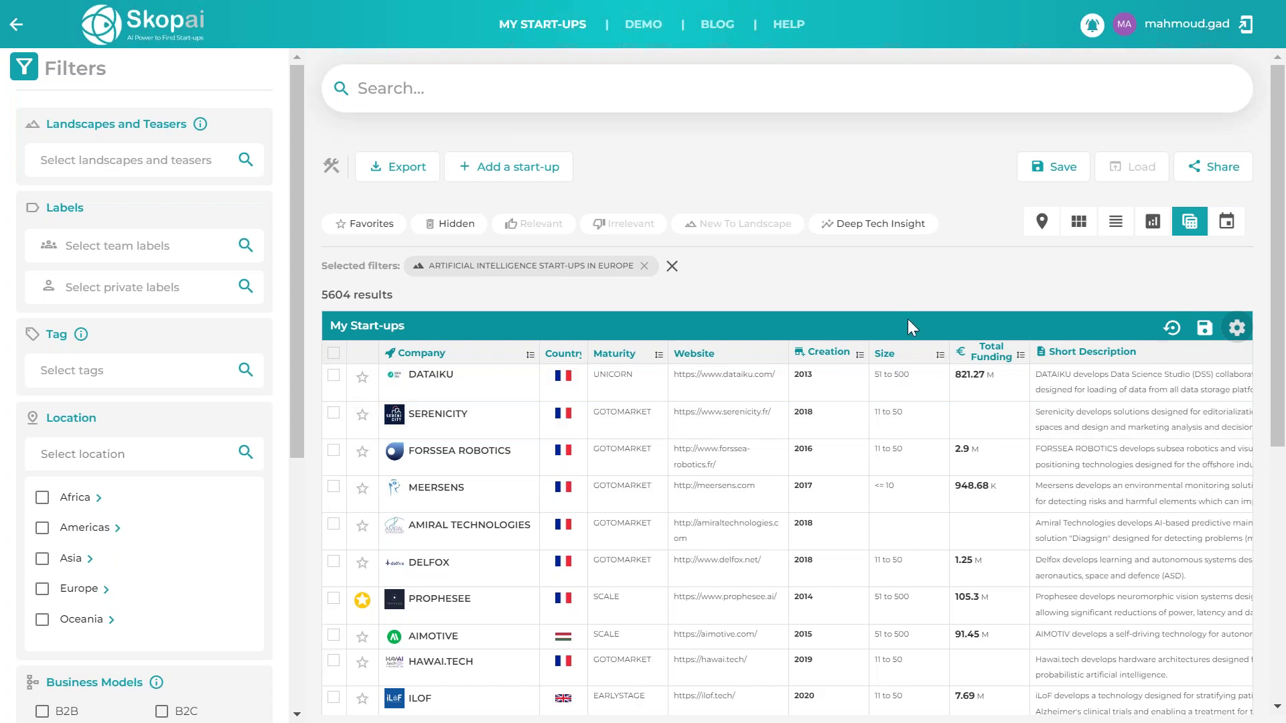
scroll(903, 439, right, 3)
scroll(903, 439, right, 3)
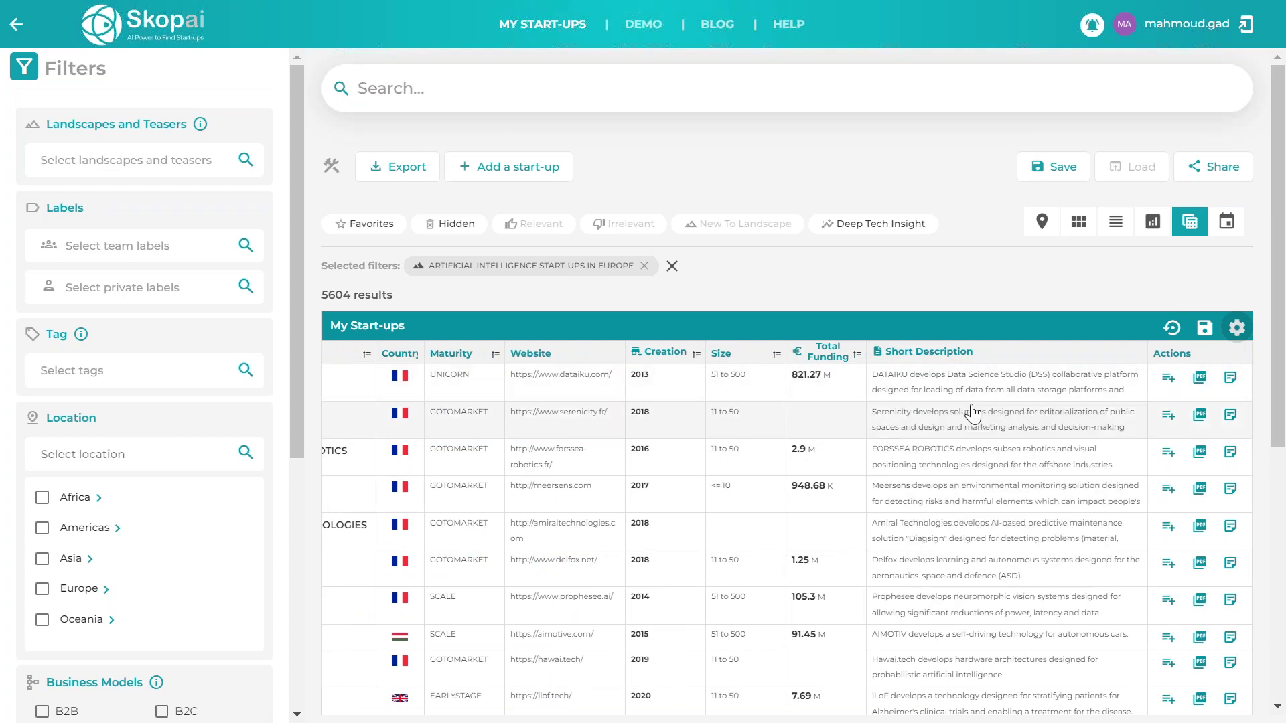
scroll(686, 425, left, 5)
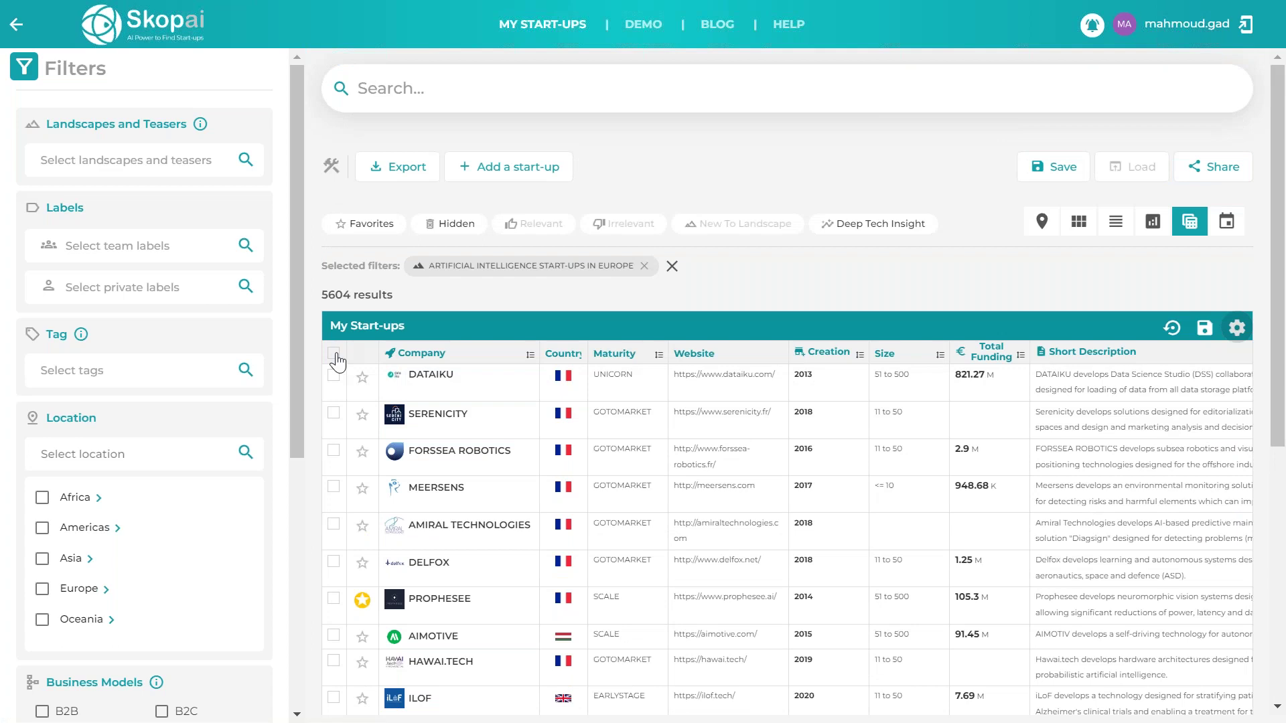
- Select all start-ups listed on the page to view the bulk actions and clear the selection again
click(334, 354)
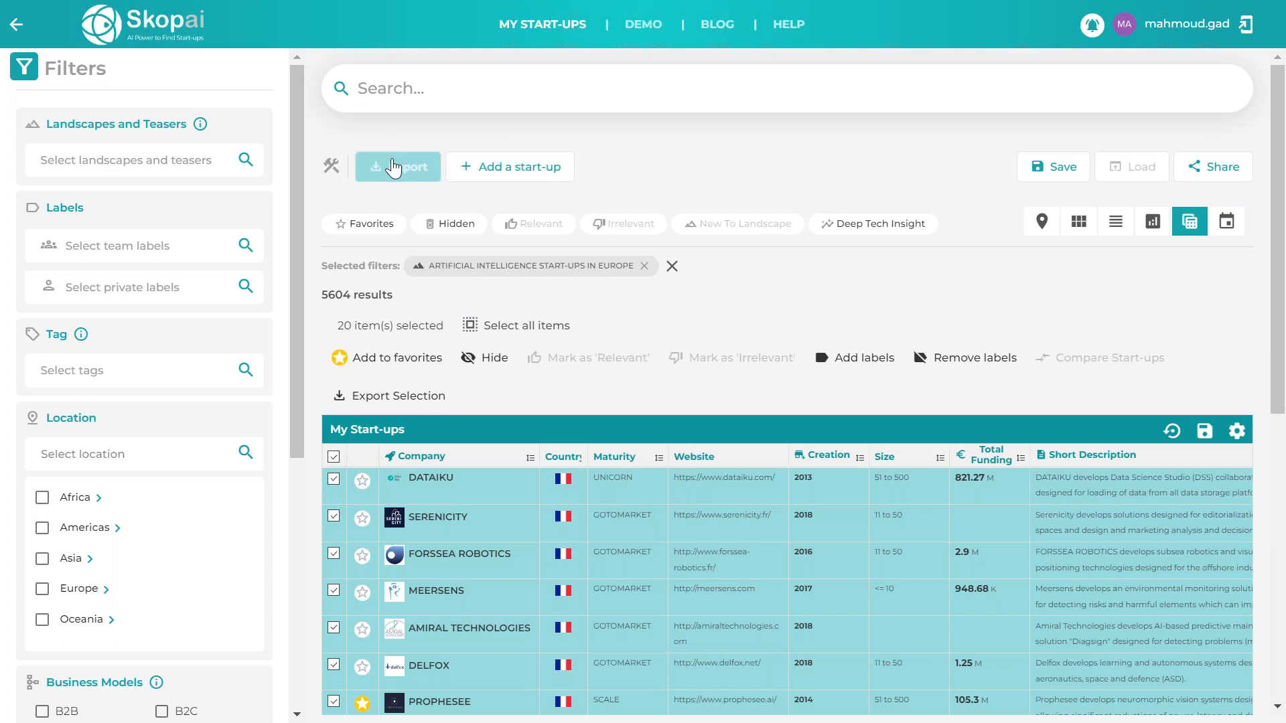
click(334, 460)
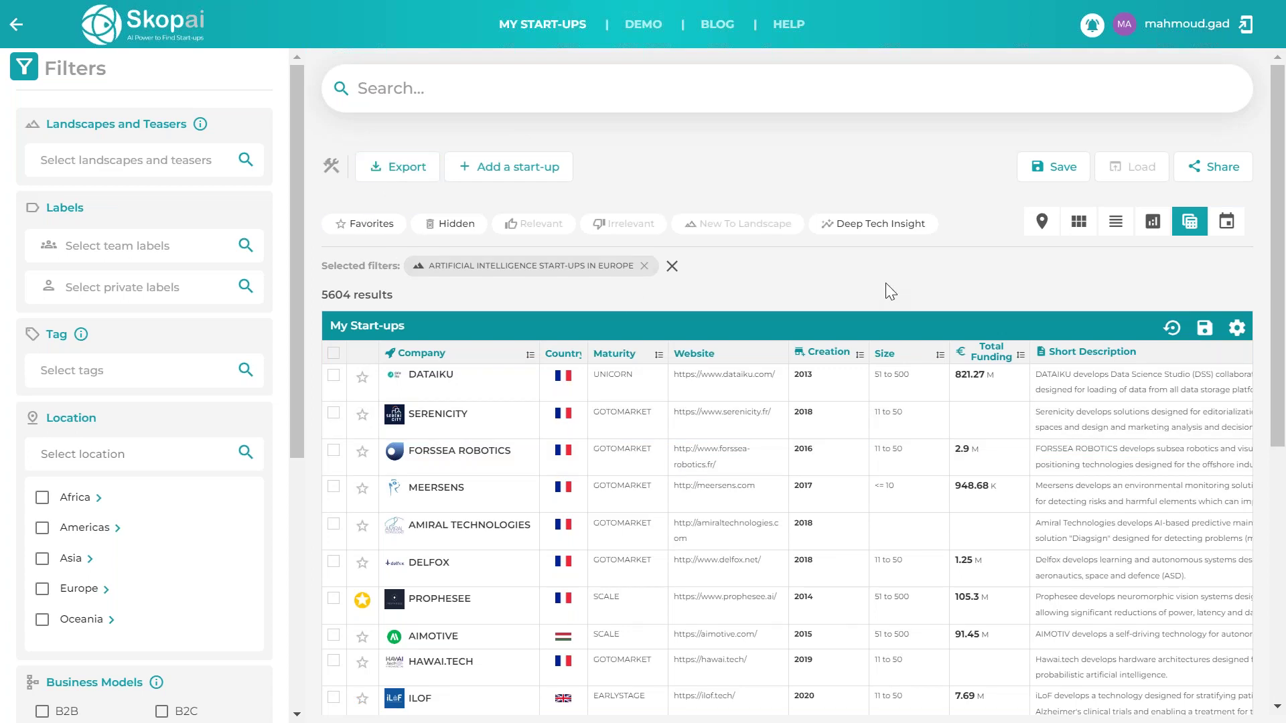
- Show the events view of the AI start-ups and look over the latest events and the event categories
click(1228, 224)
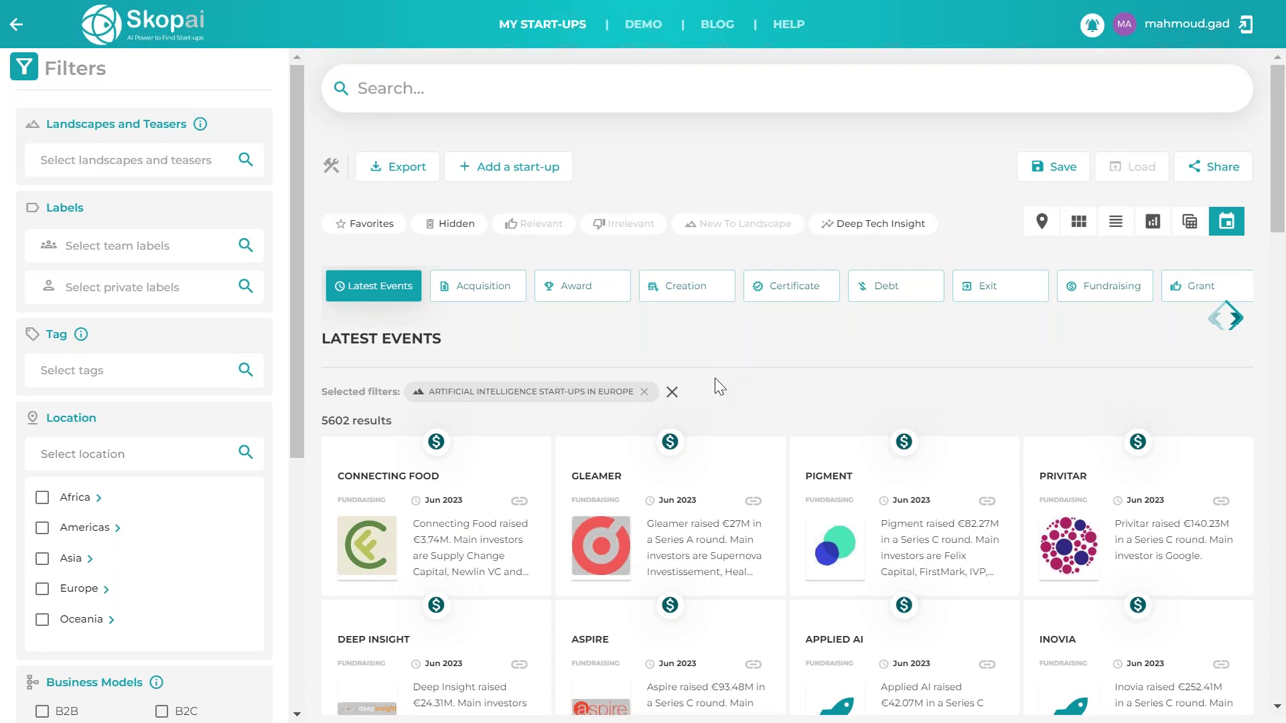
scroll(562, 268, down, 1)
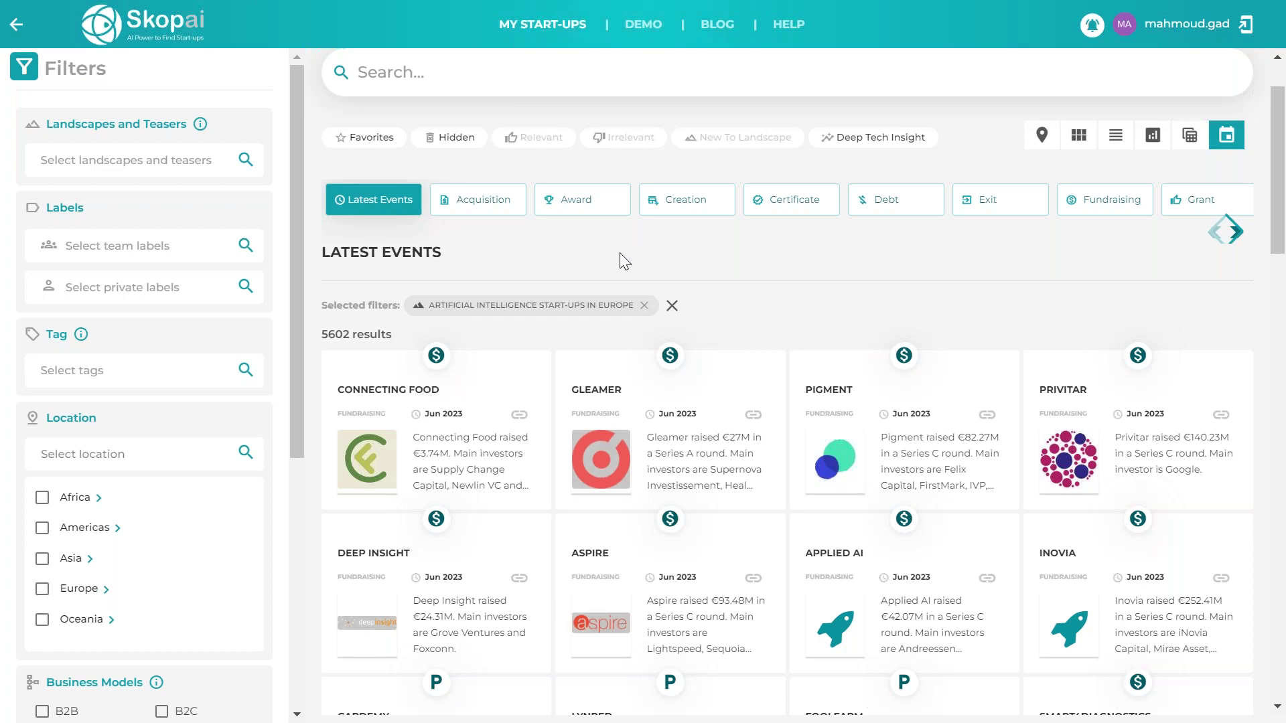
scroll(621, 252, up, 2)
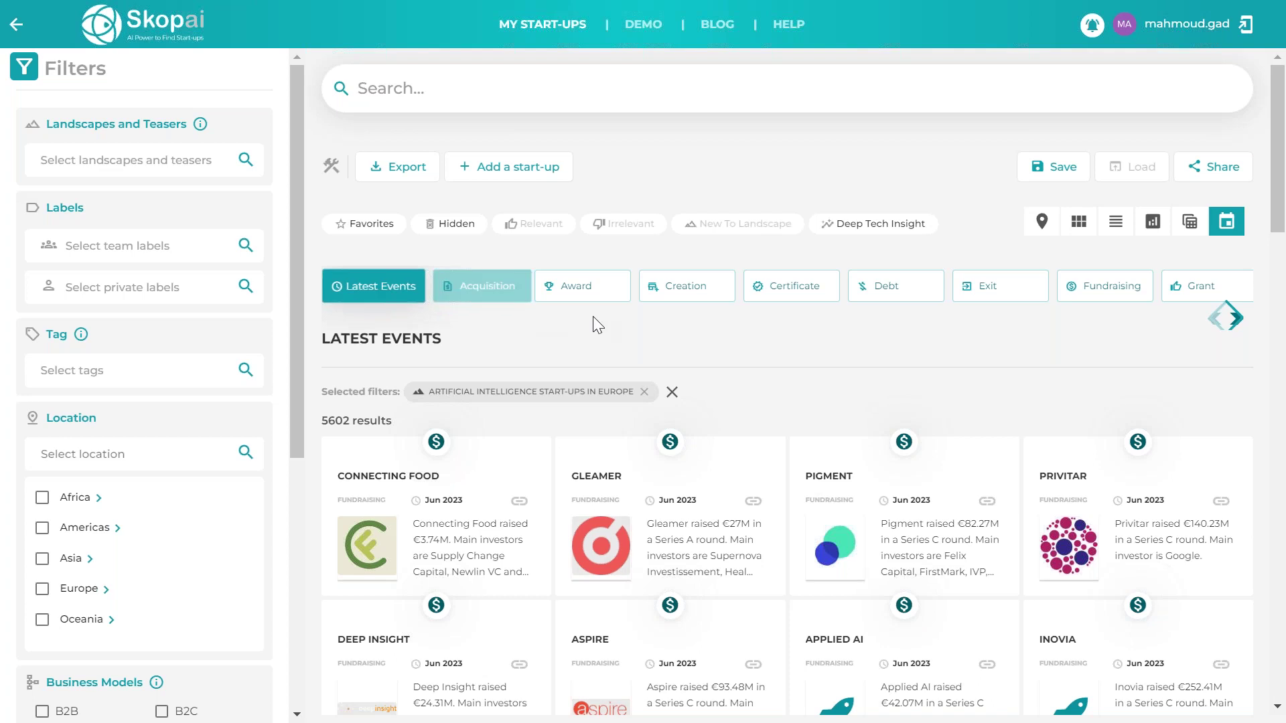
scroll(653, 365, down, 2)
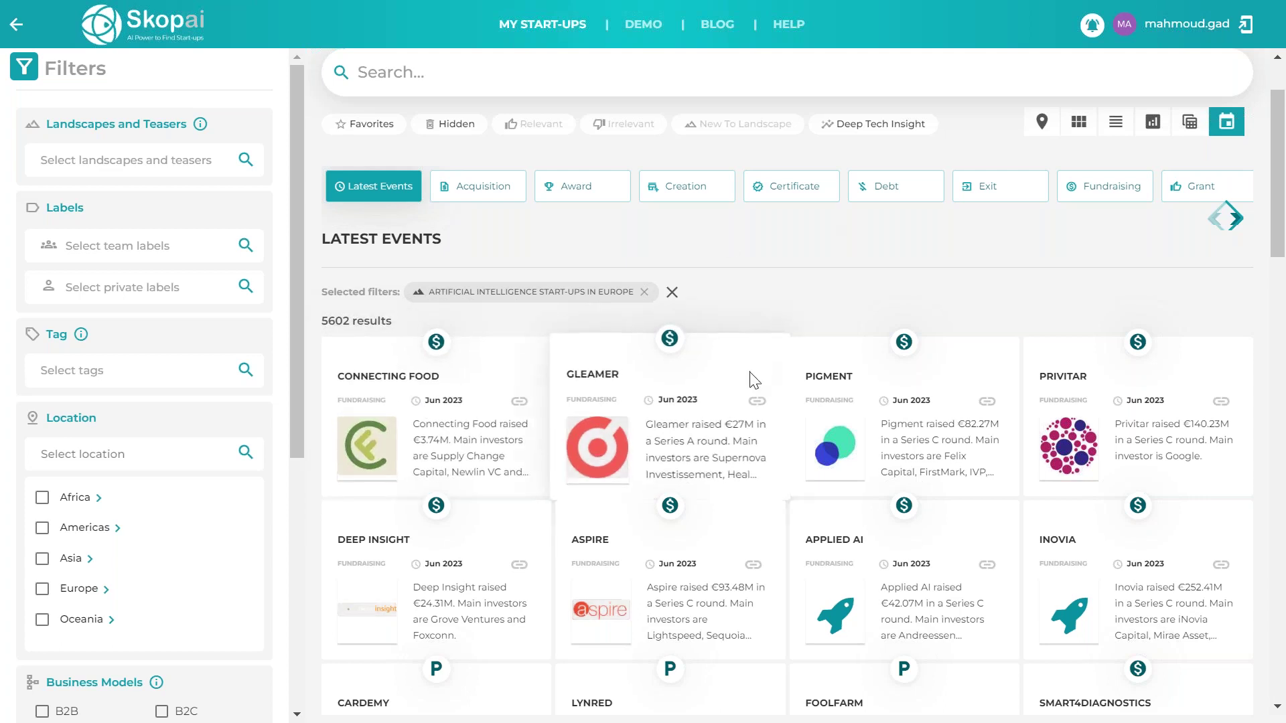
scroll(750, 375, up, 1)
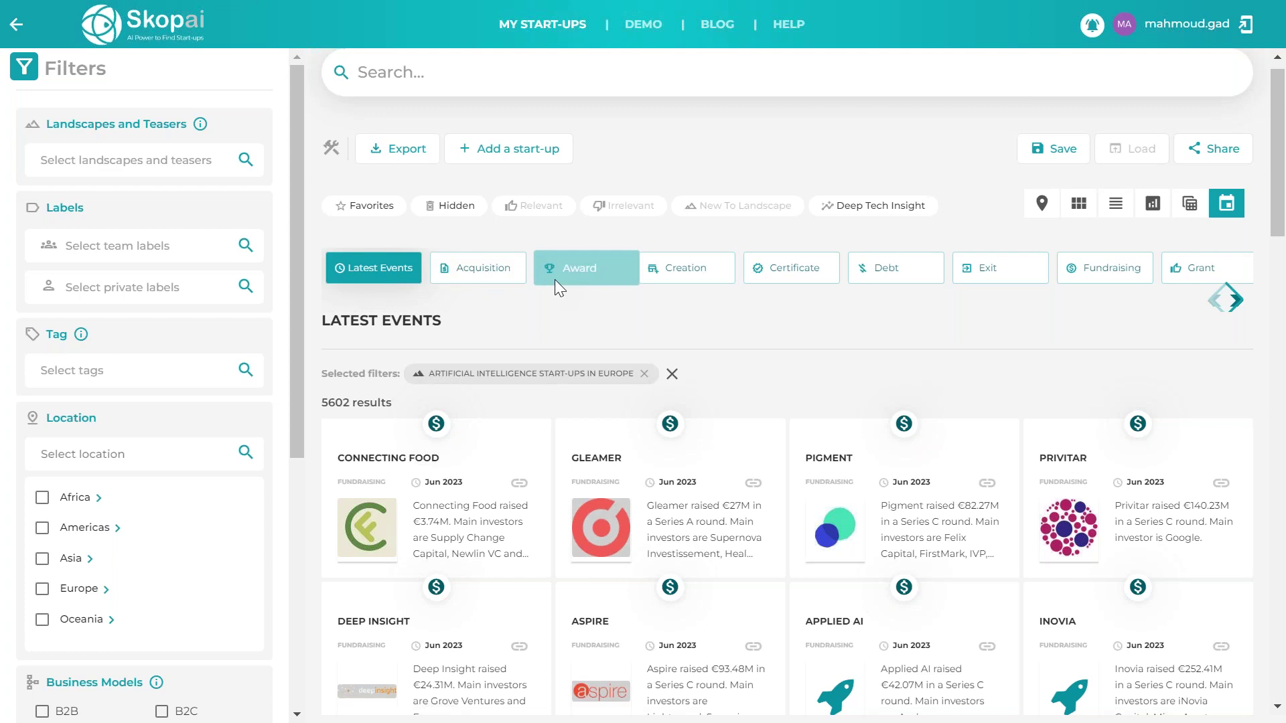
- Limit the events to Fundraising and bring the further event categories up to Patent into view
click(1134, 276)
click(1236, 319)
click(1237, 320)
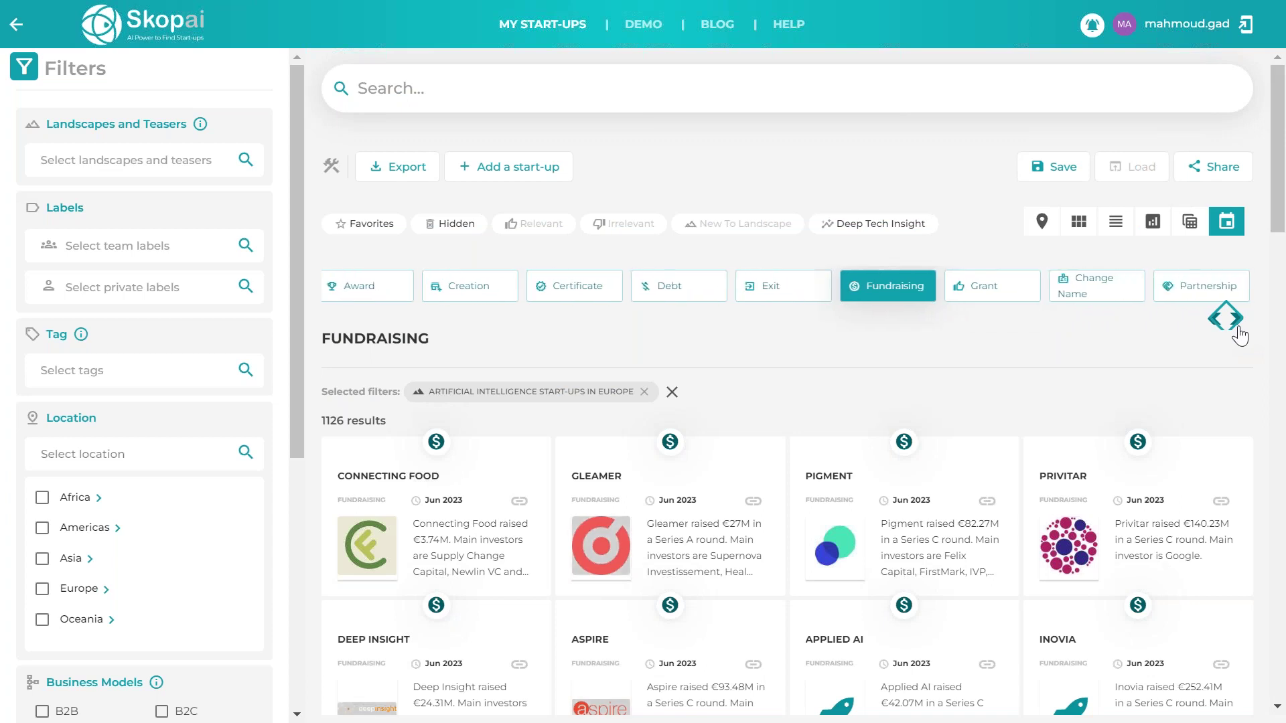
click(1237, 327)
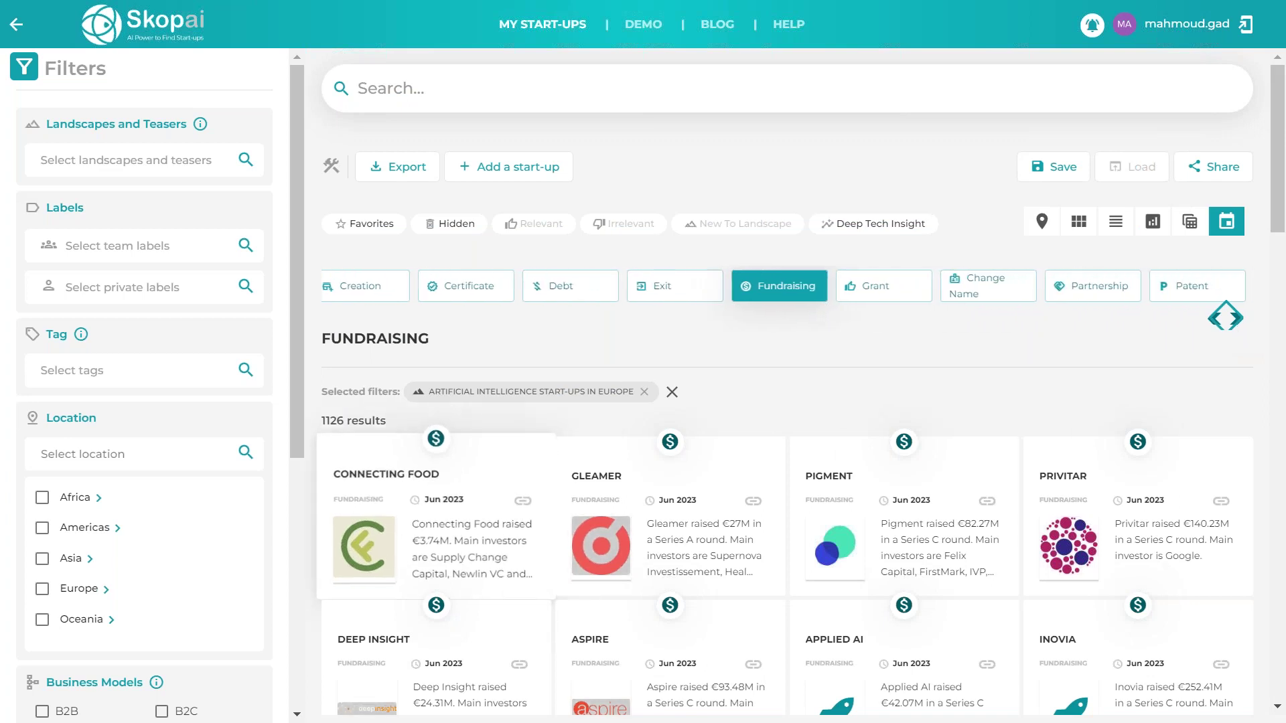
- Check the result count of the fundraising events and switch the AI start-ups to the charts view
drag(323, 420, 423, 419)
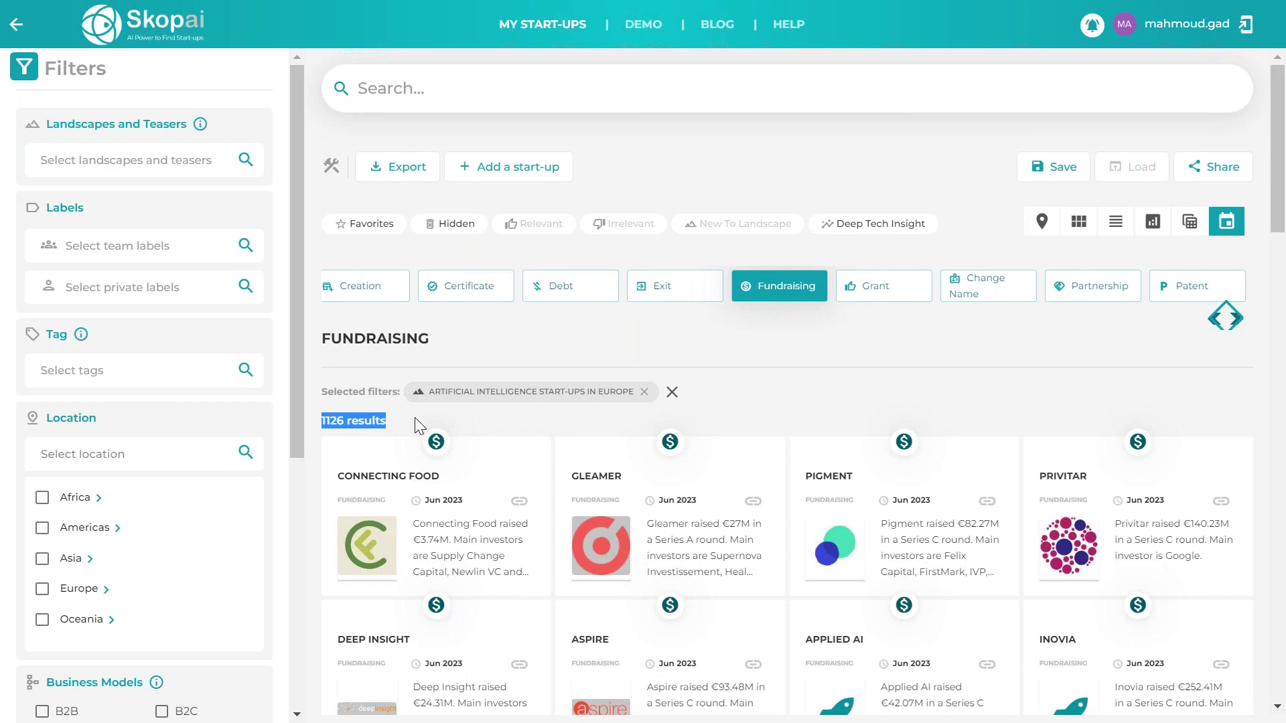
click(416, 418)
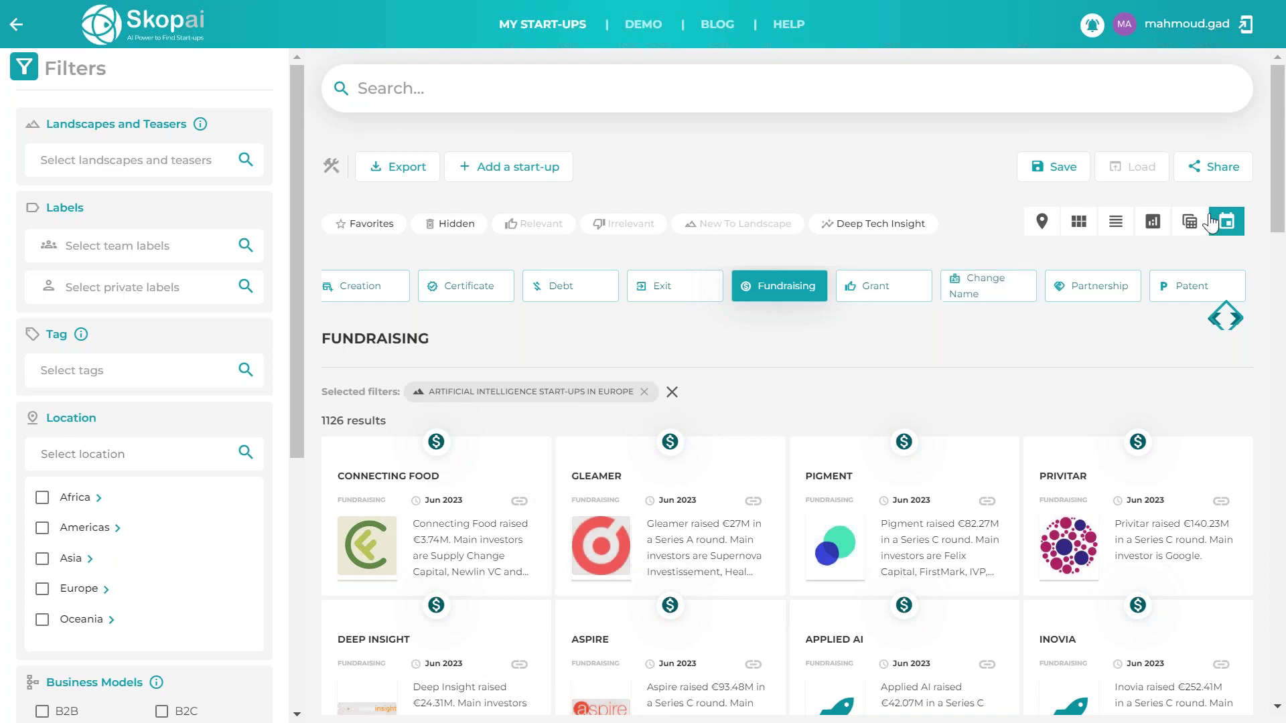
click(1164, 229)
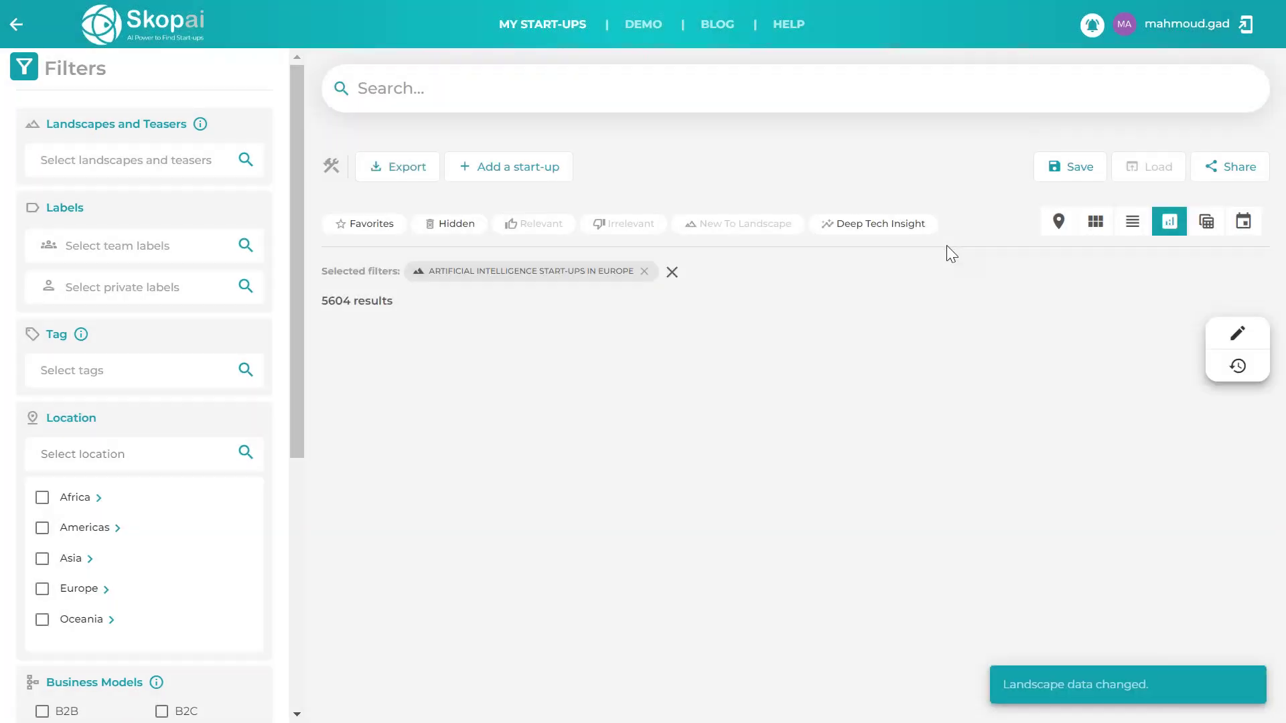
- Examine the word cloud of tags and check the start-up shares of Machine Learning and Datascience
scroll(951, 254, down, 1)
scroll(951, 254, down, 3)
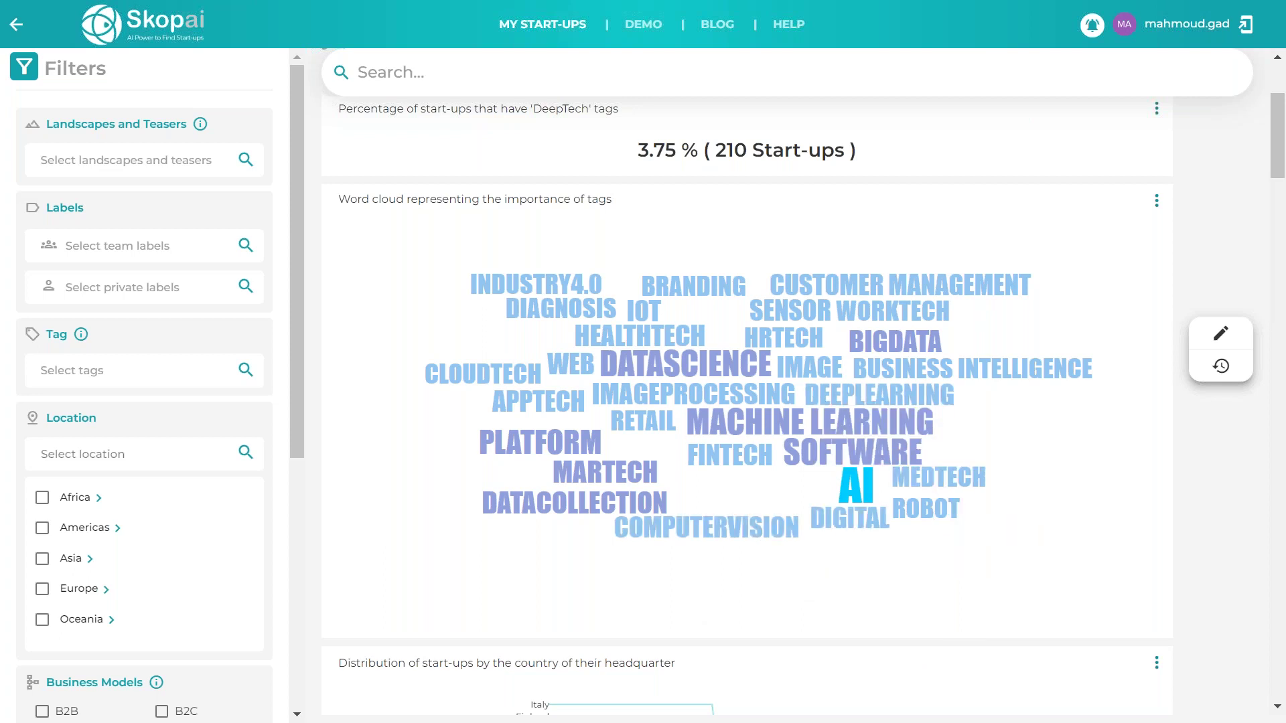
mouse_move(746, 538)
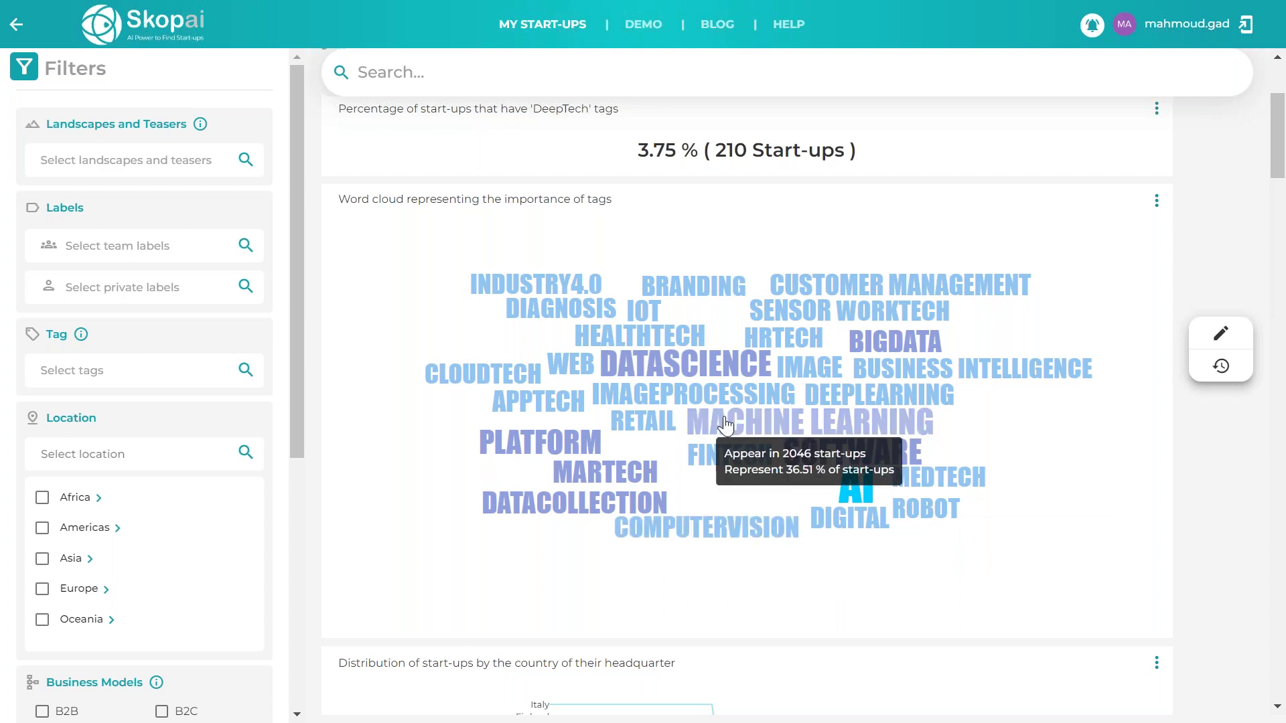
mouse_move(697, 380)
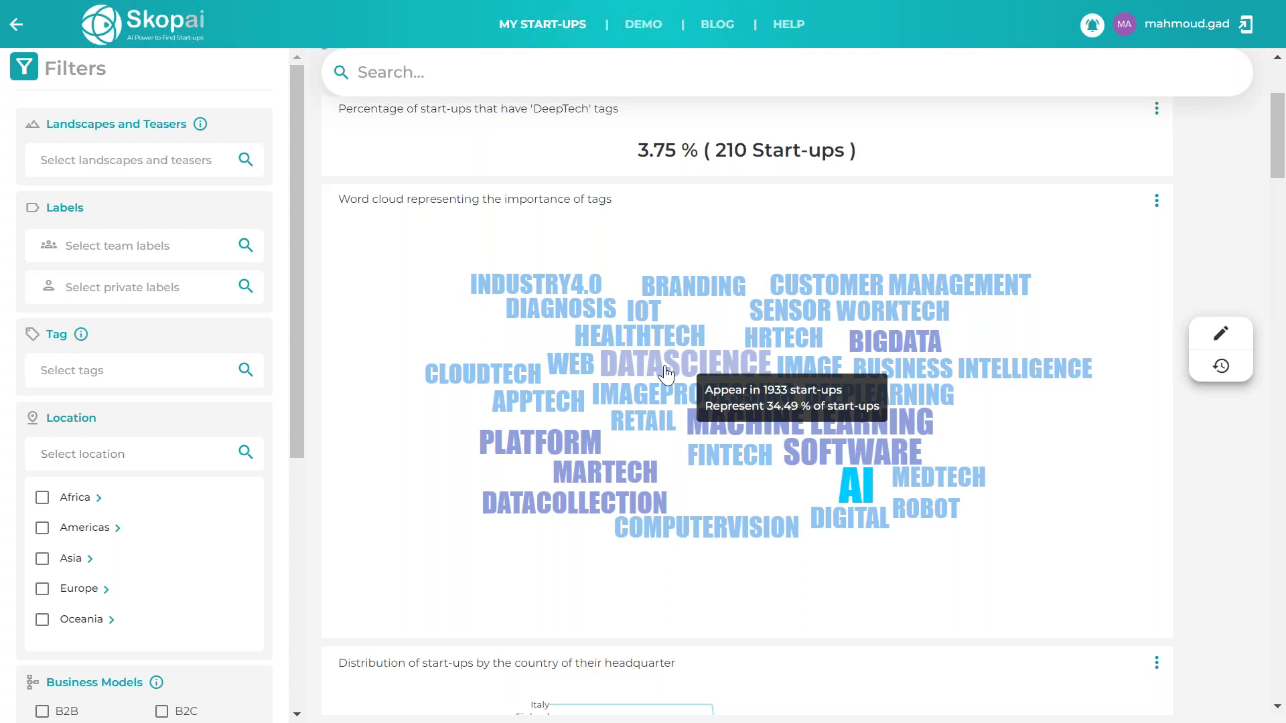
mouse_move(733, 424)
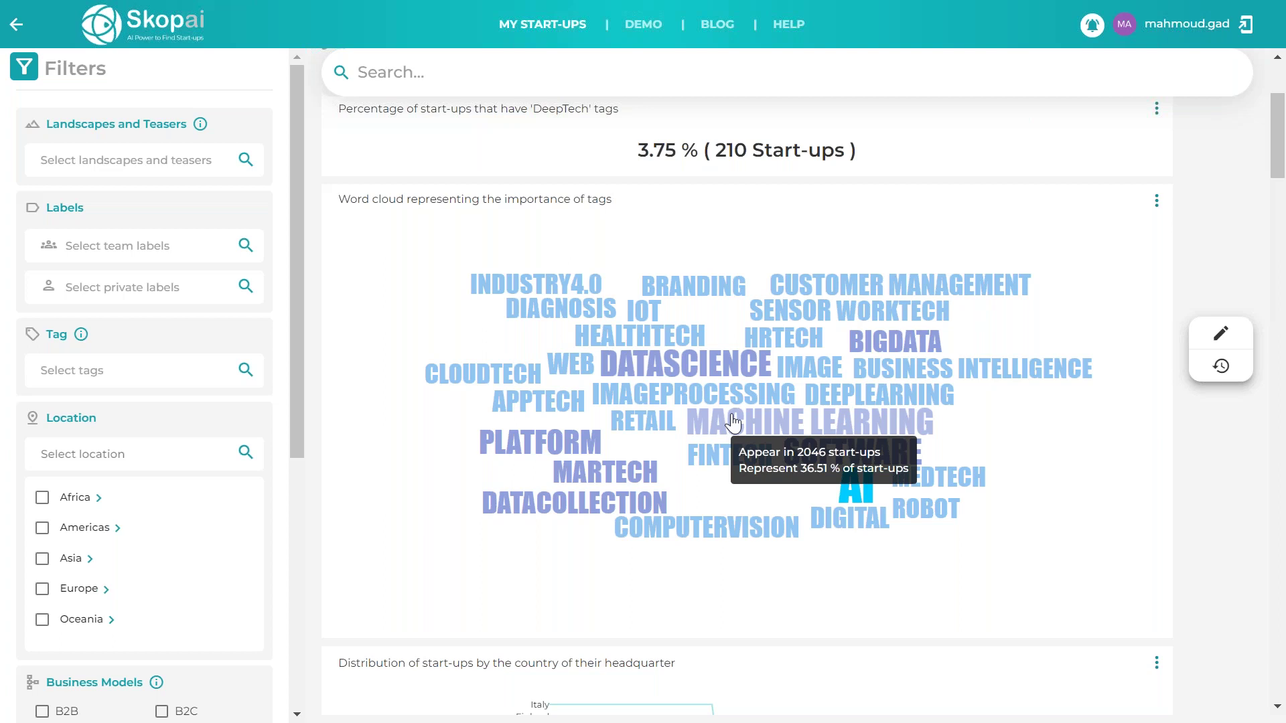
mouse_move(647, 369)
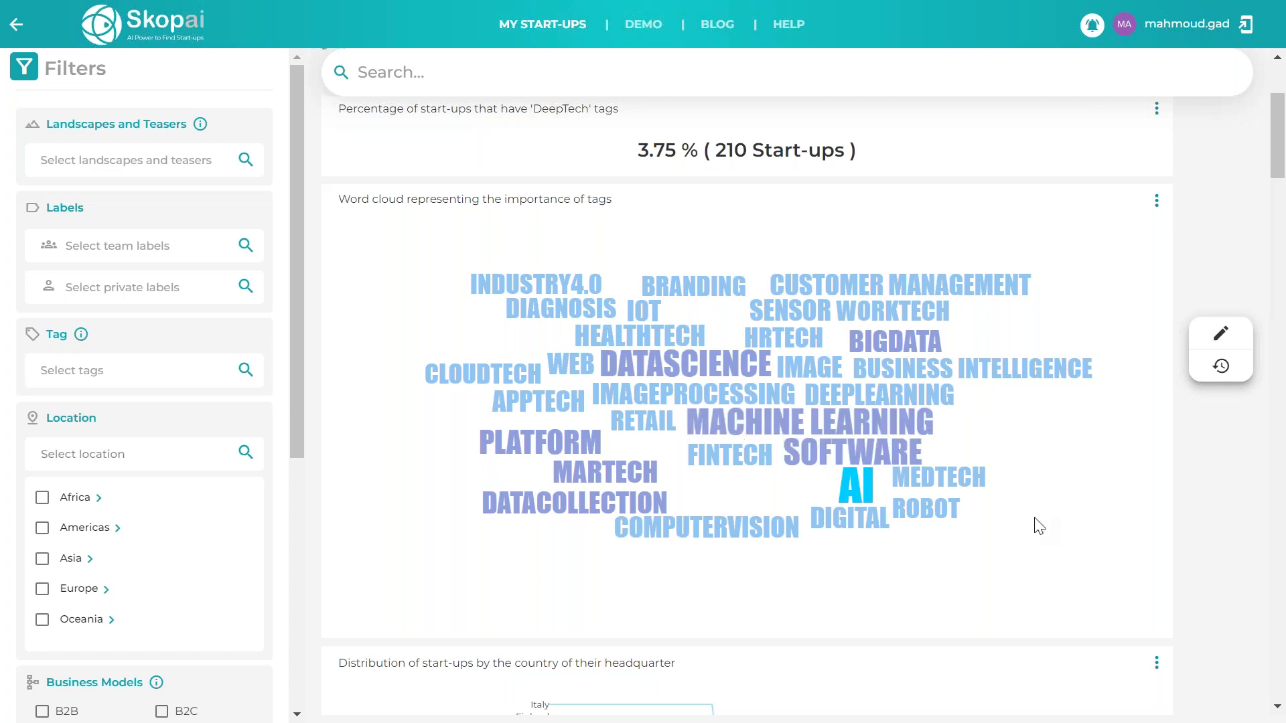
- Inspect the distribution charts by headquarter country and business model, checking the shares of France and B2C
scroll(1039, 526, down, 7)
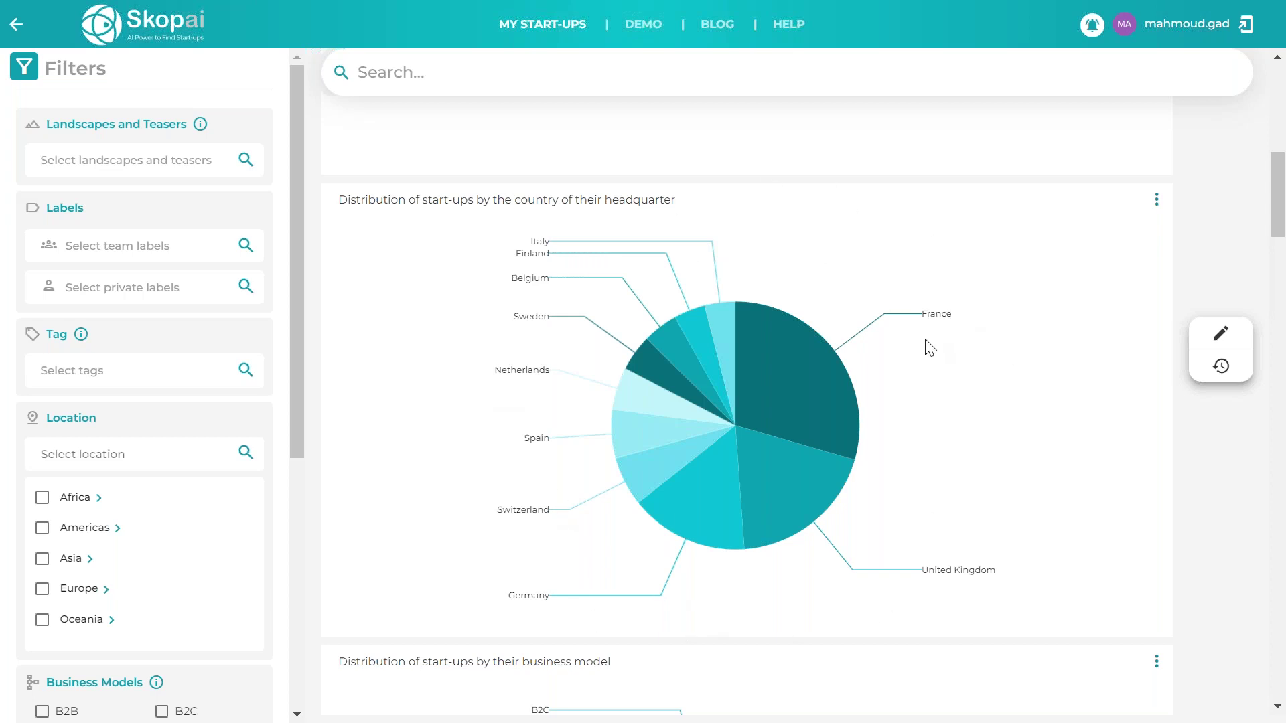
mouse_move(809, 377)
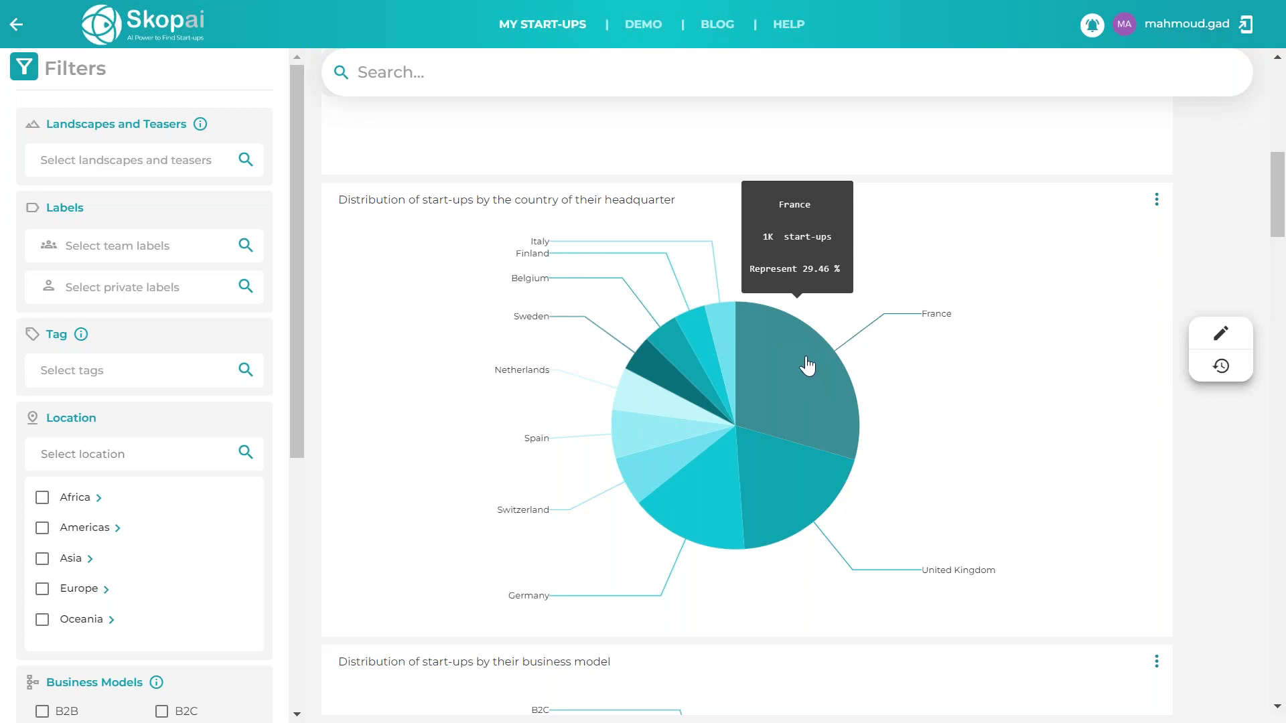
mouse_move(798, 484)
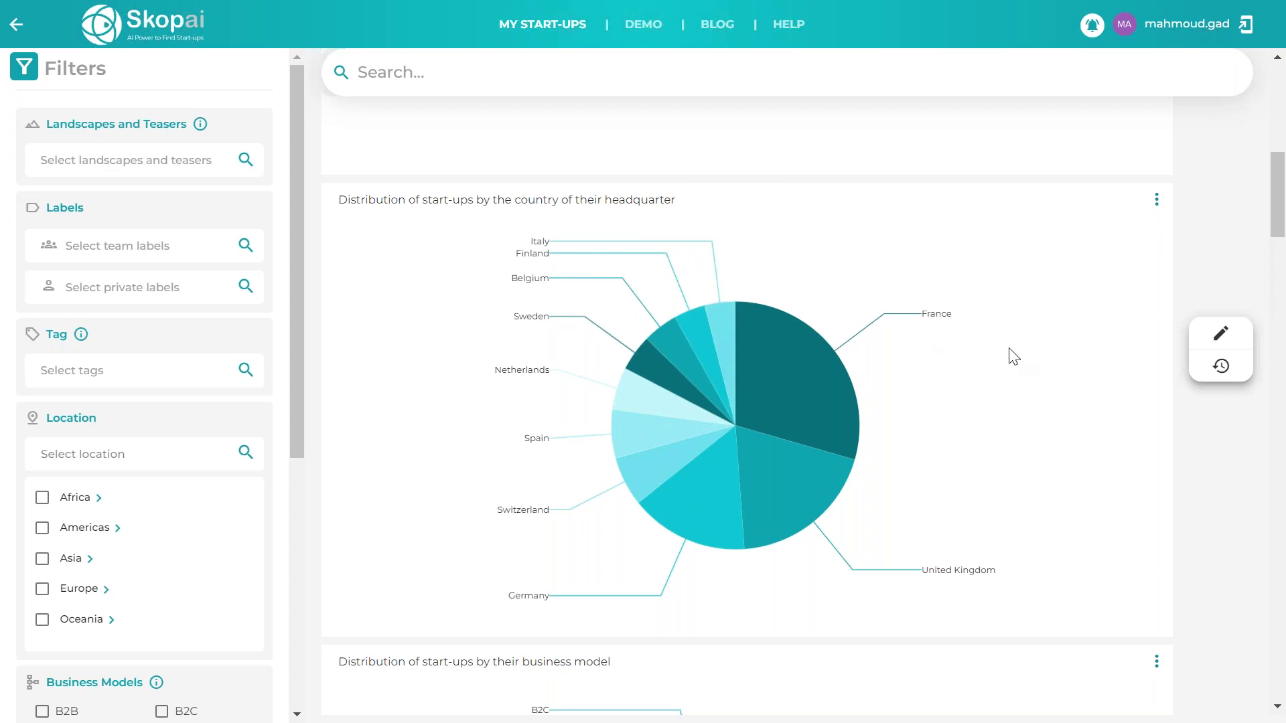
scroll(1014, 357, down, 6)
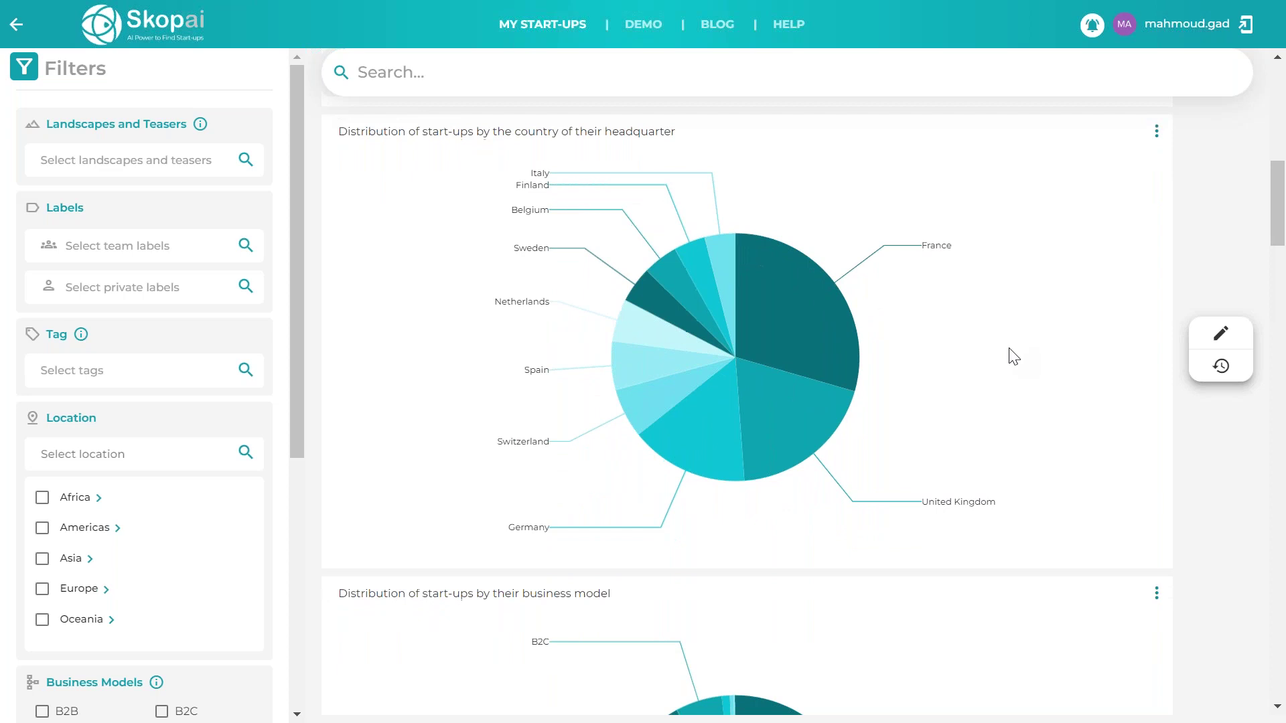
scroll(1014, 357, down, 1)
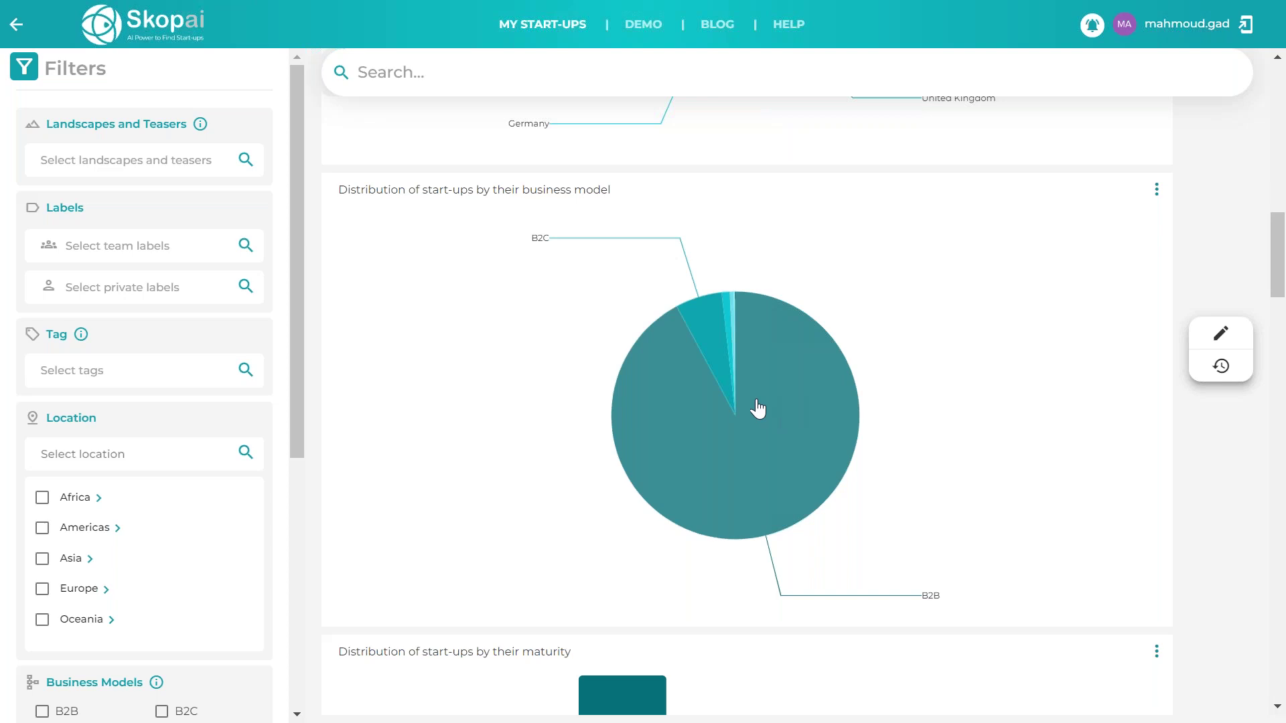
mouse_move(694, 328)
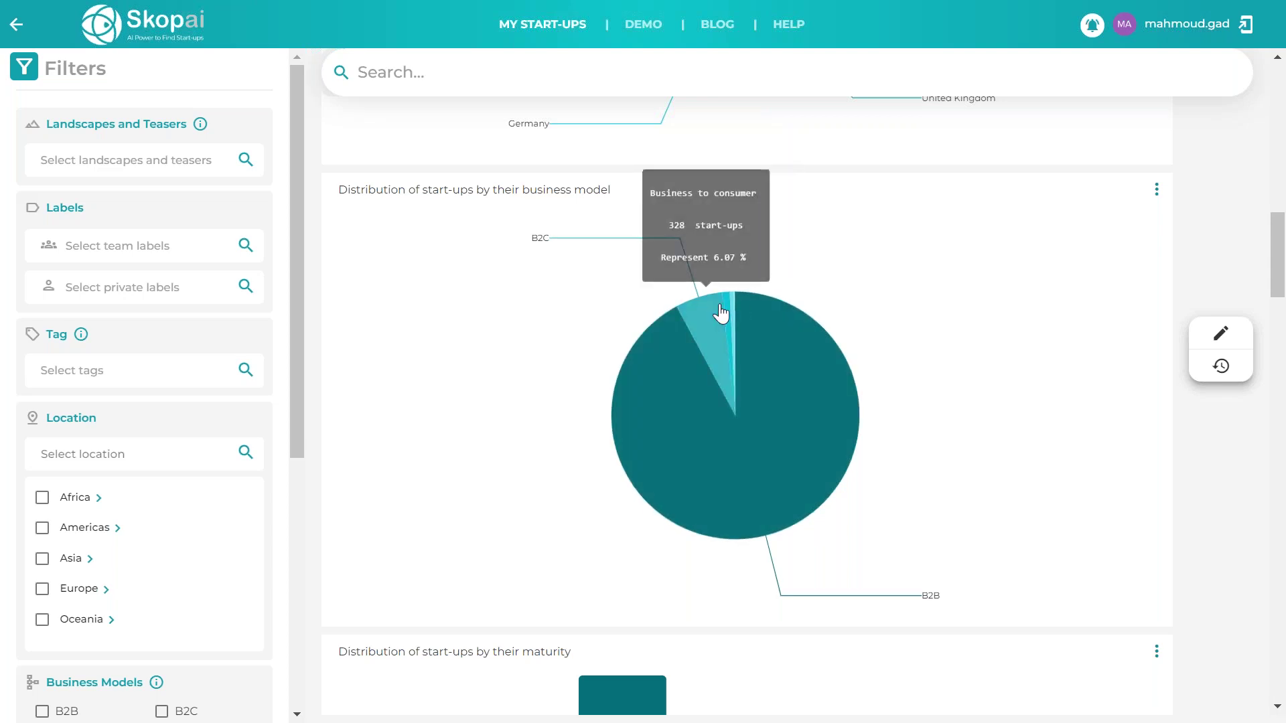
- Examine the distribution of start-ups by maturity, checking the shares of the Early Stage and Go to Market stages
scroll(977, 325, down, 6)
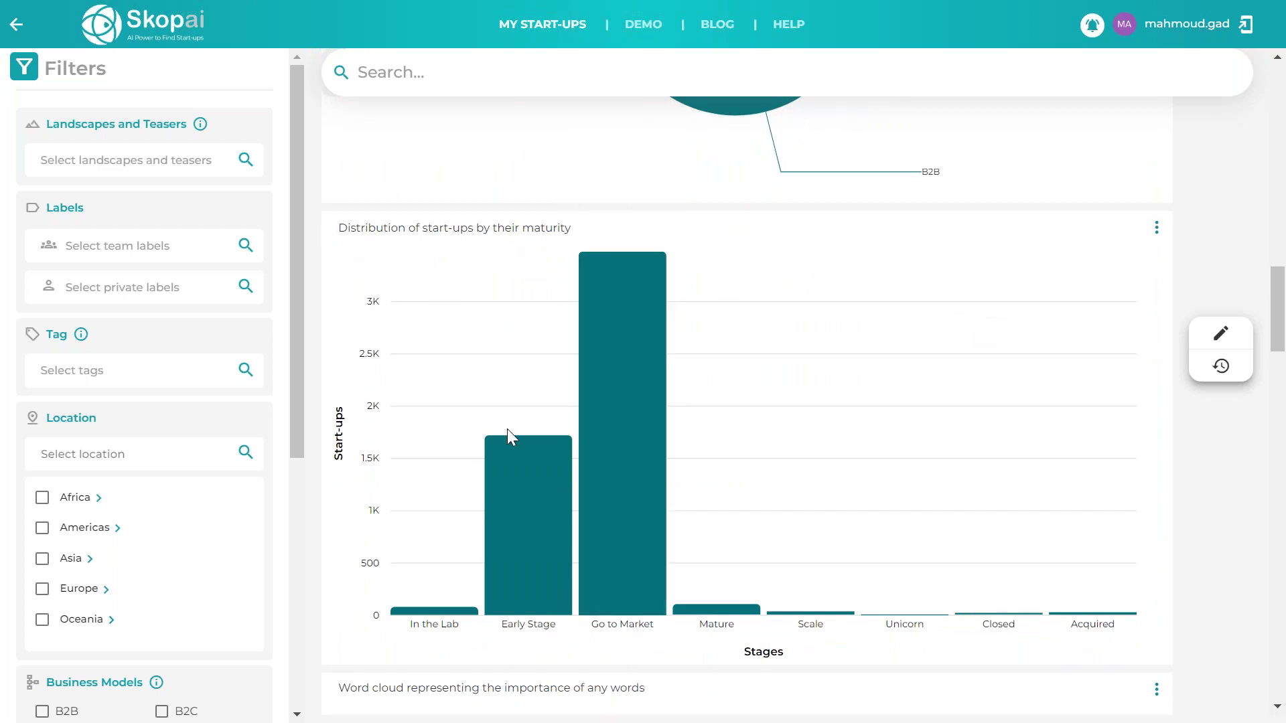
mouse_move(511, 529)
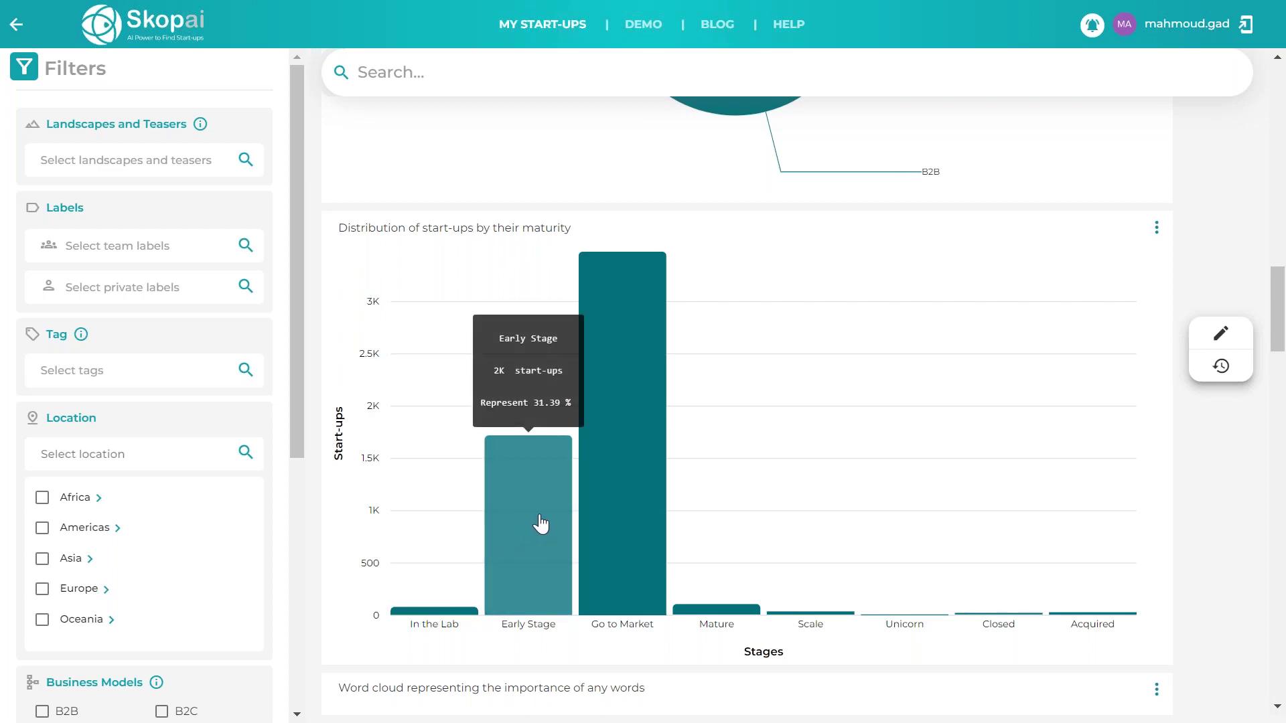
mouse_move(616, 509)
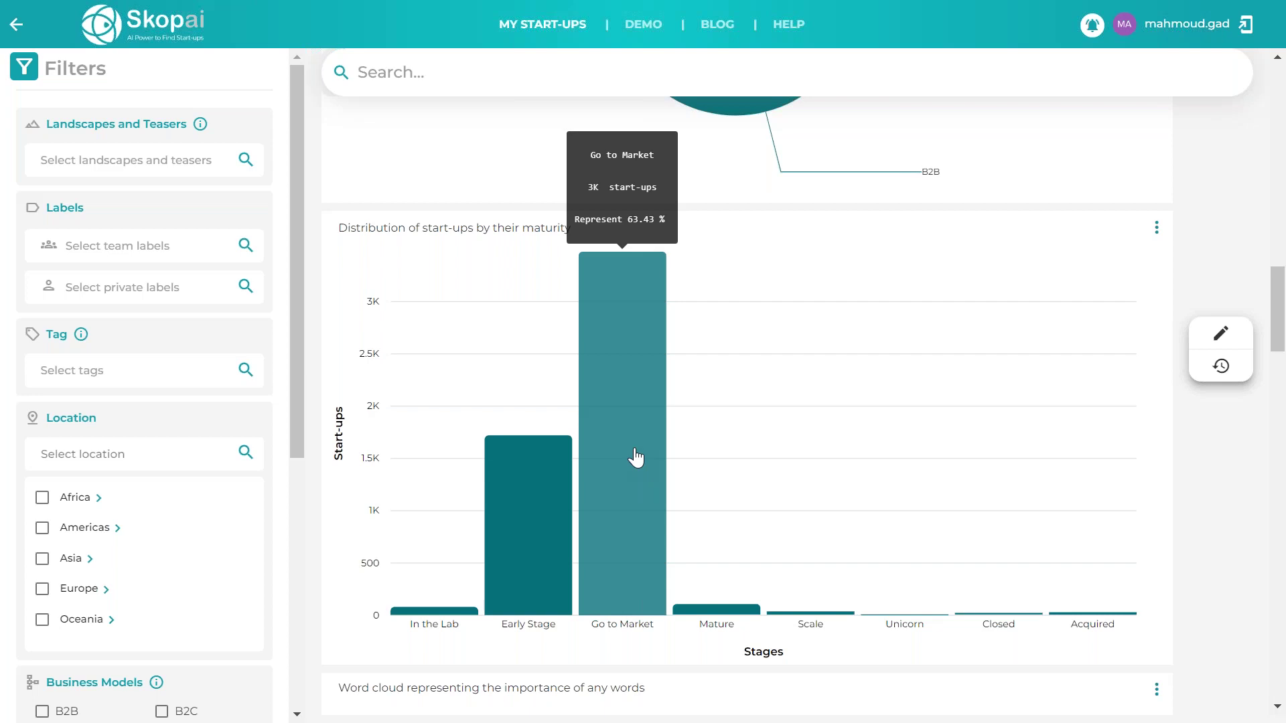
scroll(637, 456, down, 5)
scroll(636, 455, up, 5)
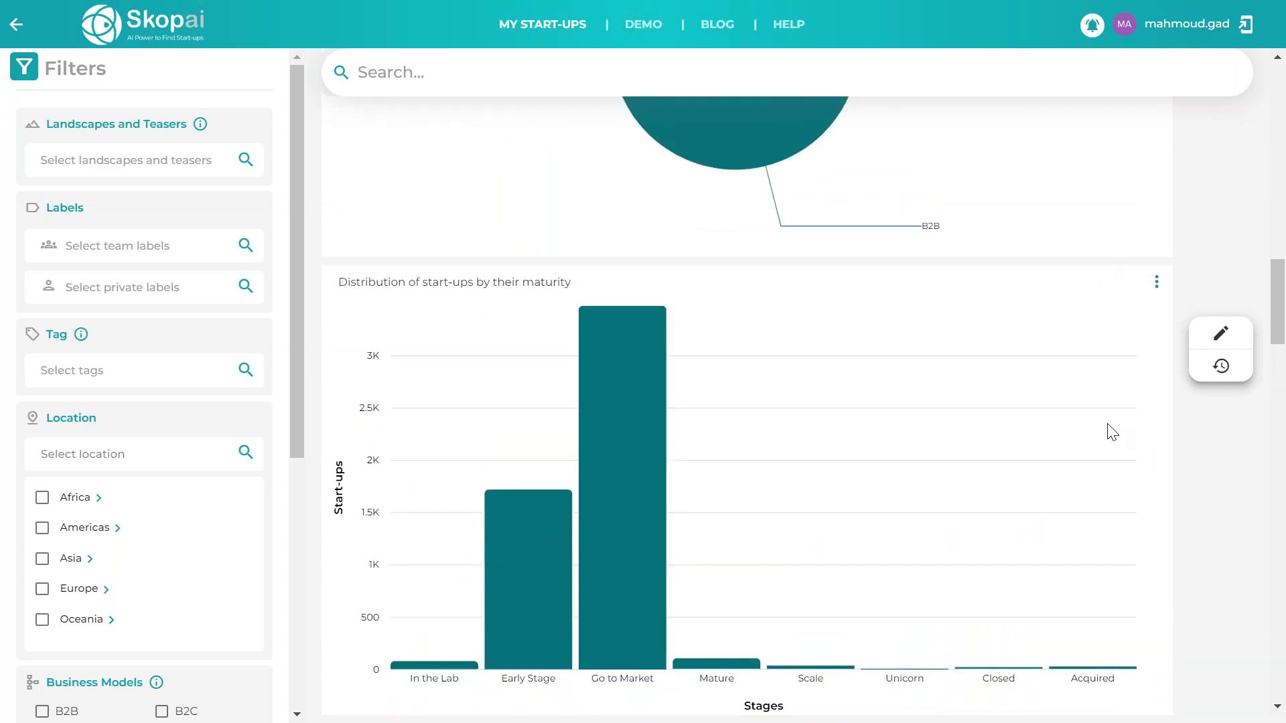
scroll(1112, 433, down, 1)
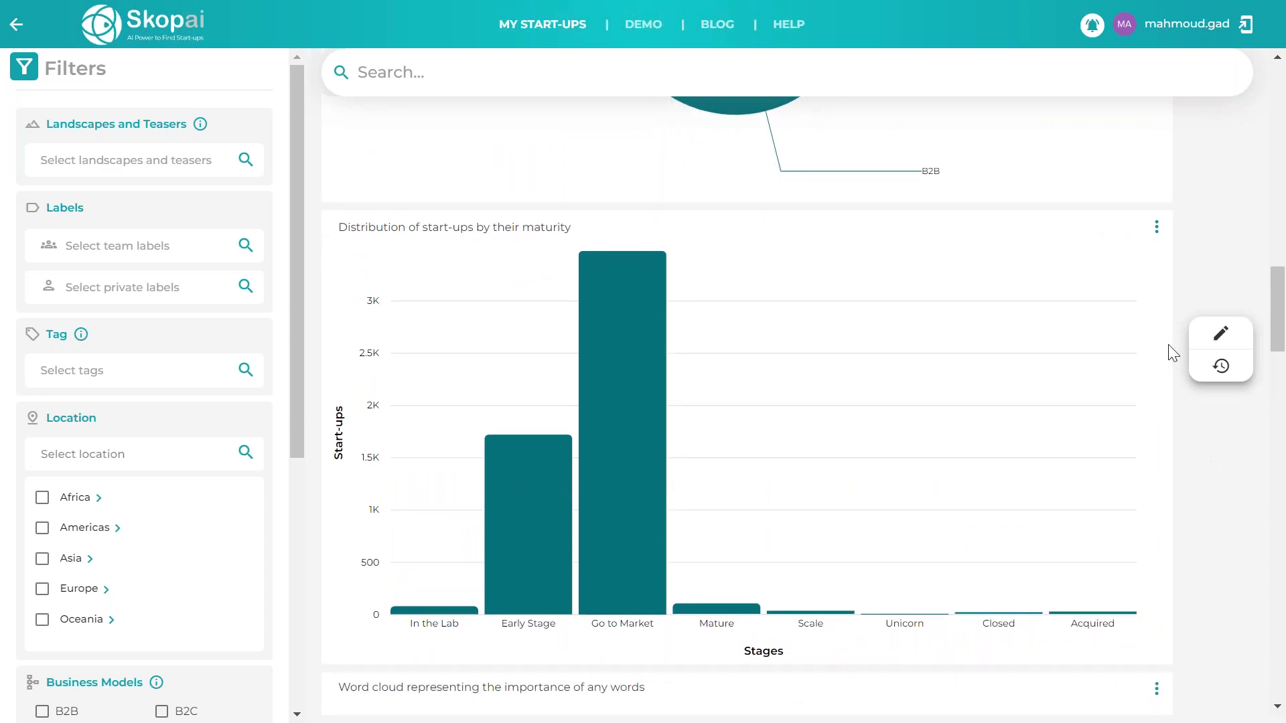
scroll(1034, 377, down, 15)
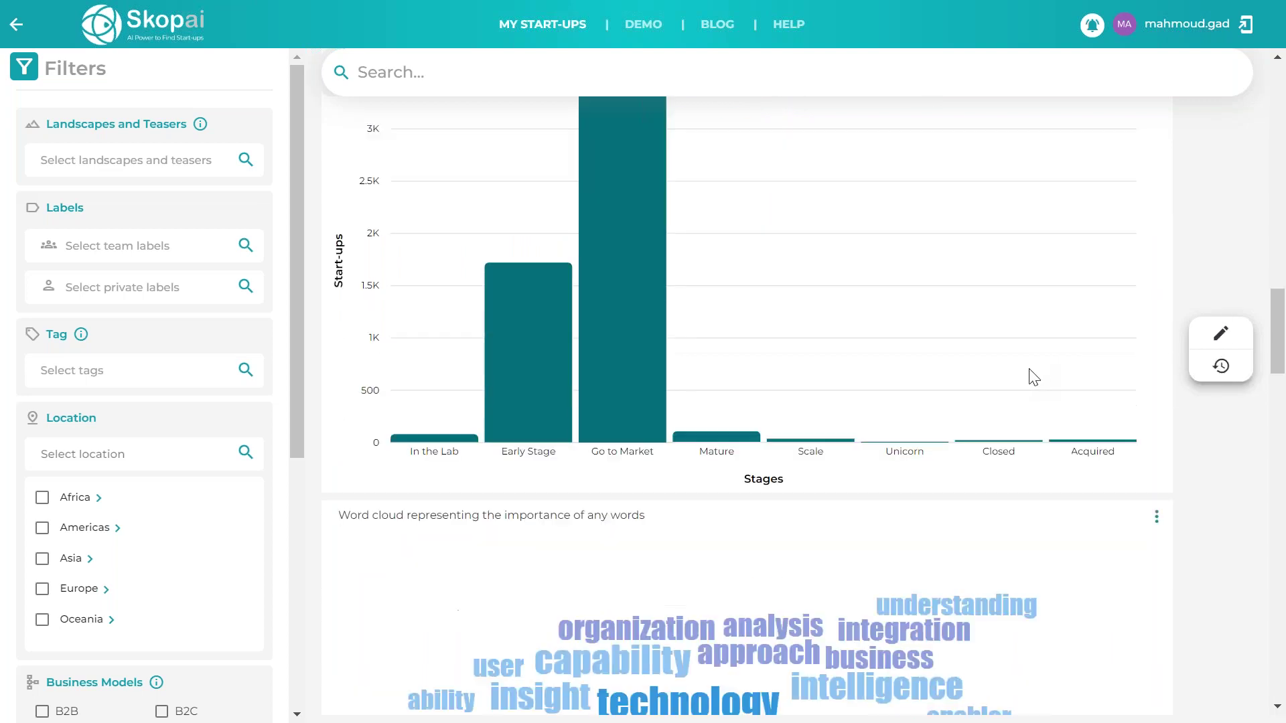
scroll(1034, 378, up, 8)
scroll(1034, 378, down, 9)
scroll(1034, 377, up, 19)
scroll(1034, 377, up, 5)
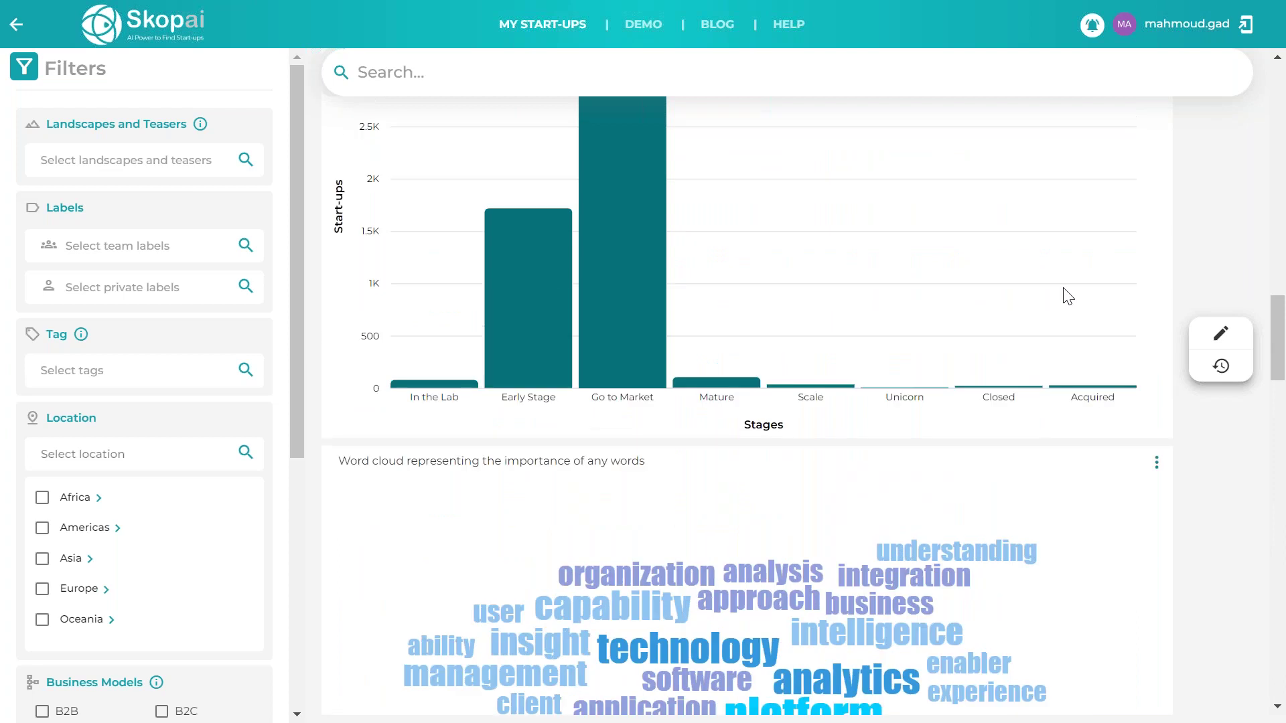
- Turn on chart editing and look at the resizing and download options of the maturity chart
click(1233, 342)
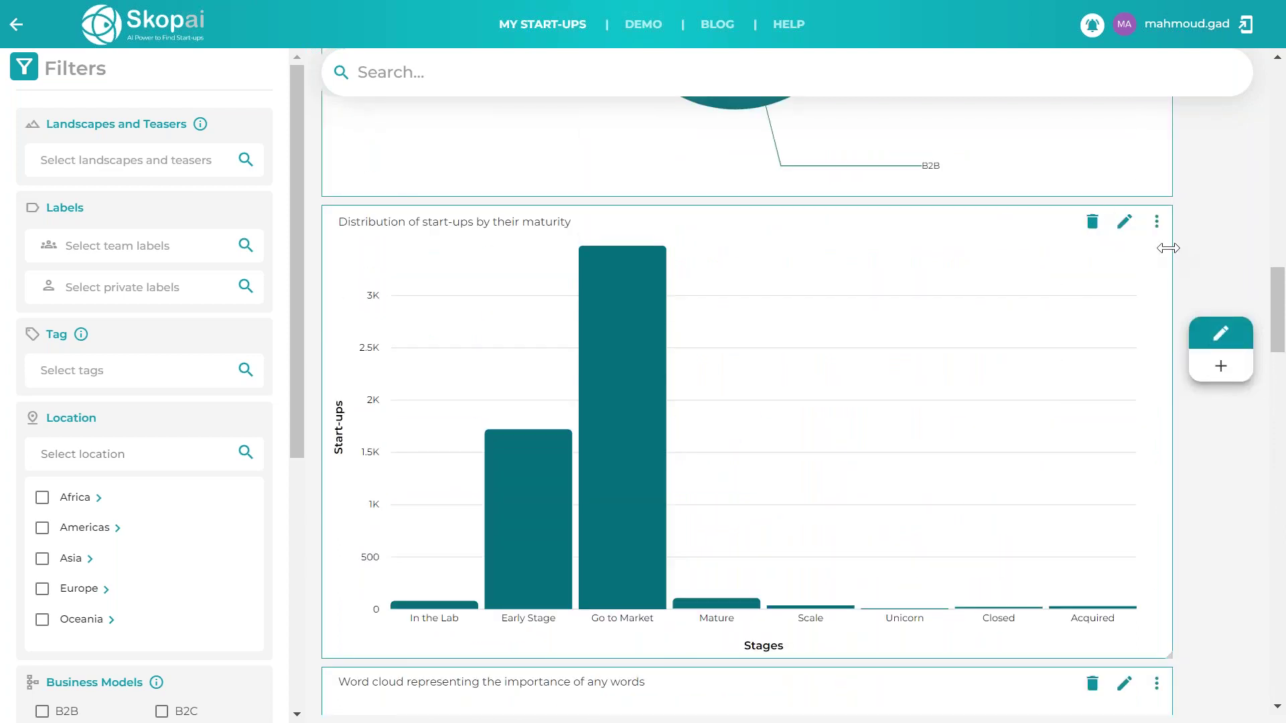
mouse_move(1164, 249)
mouse_down()
mouse_move(842, 267)
mouse_move(1125, 255)
mouse_move(1165, 271)
mouse_up()
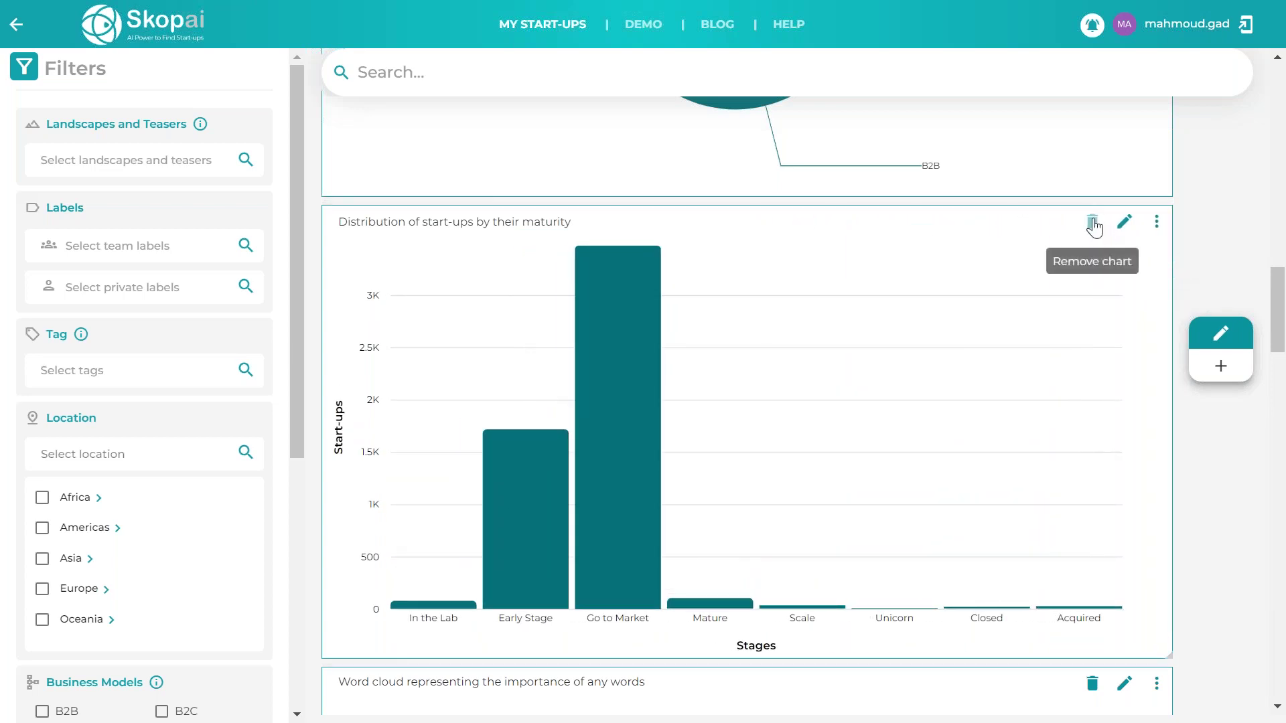
click(1155, 225)
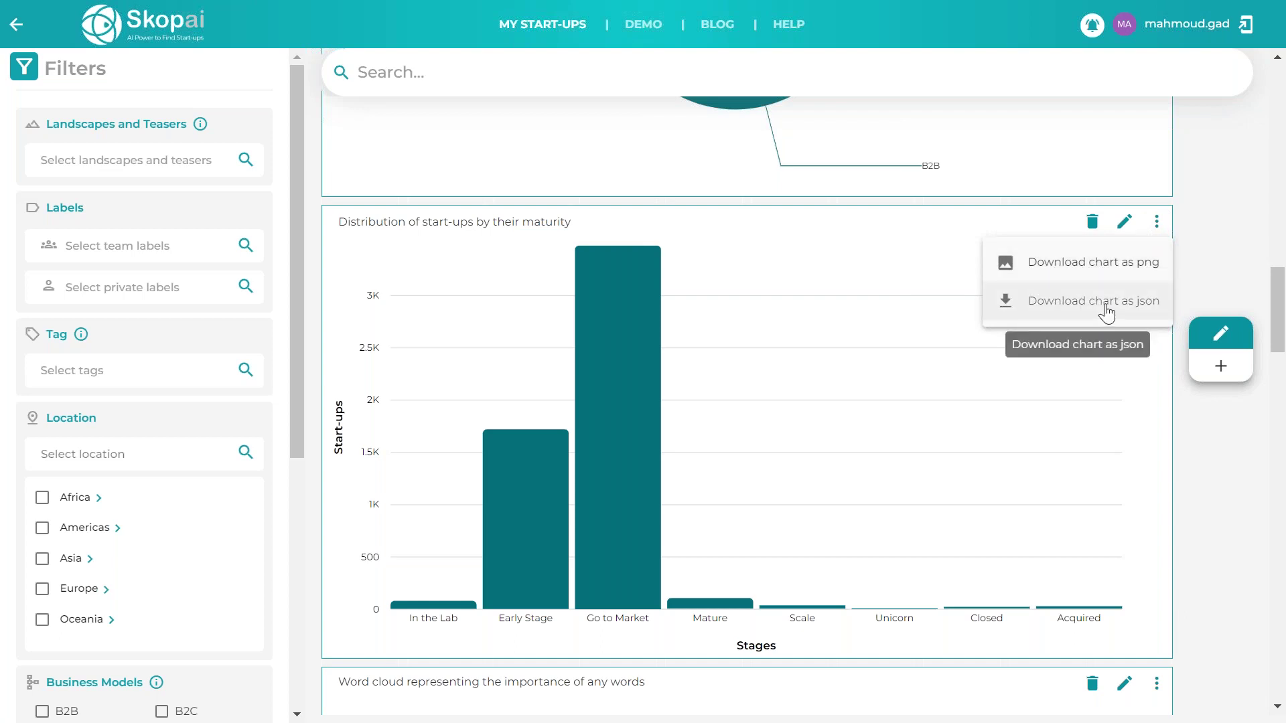
click(1222, 417)
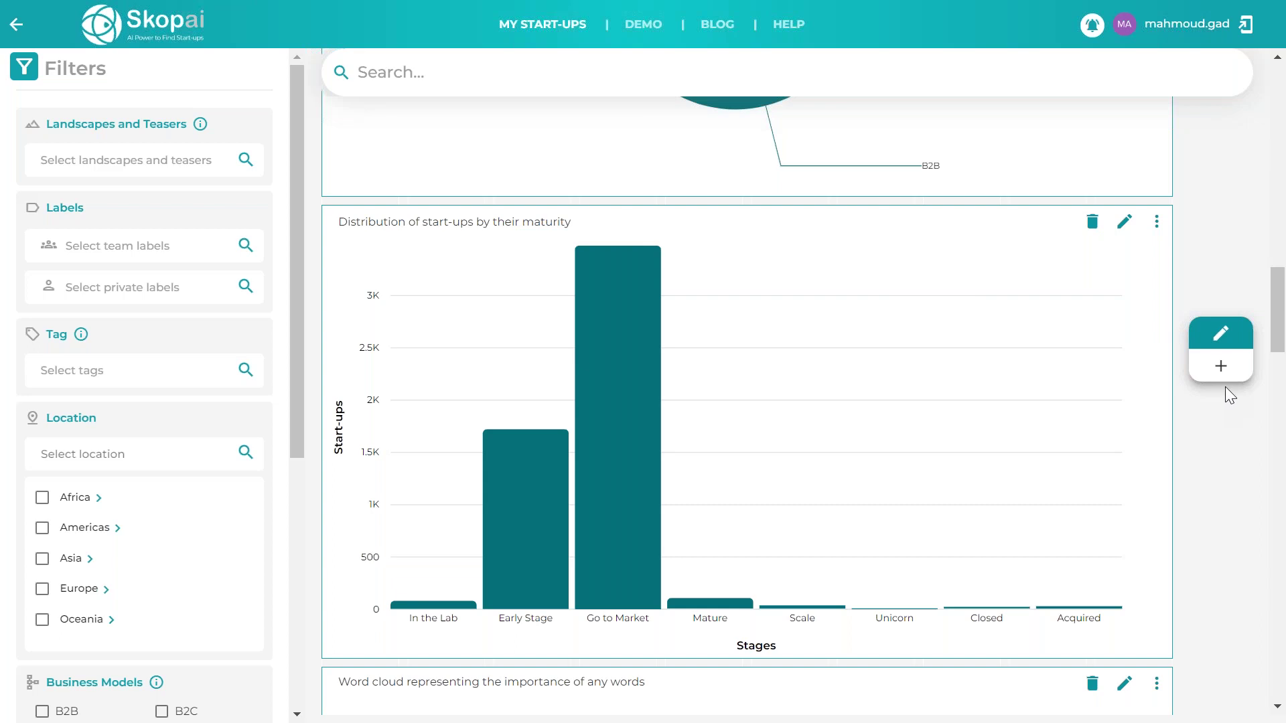
- Add the predefined chart "Average fundraising in euros over the years" to the chart collection
scroll(979, 363, down, 6)
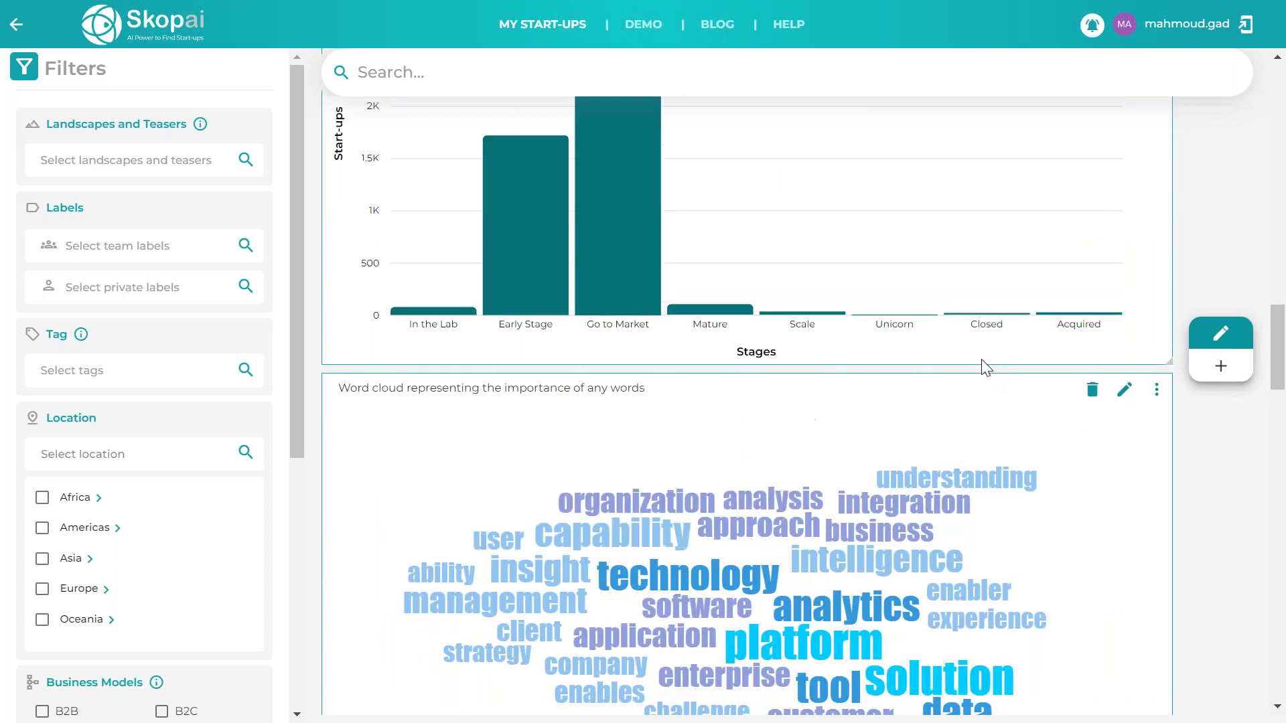
scroll(982, 359, down, 2)
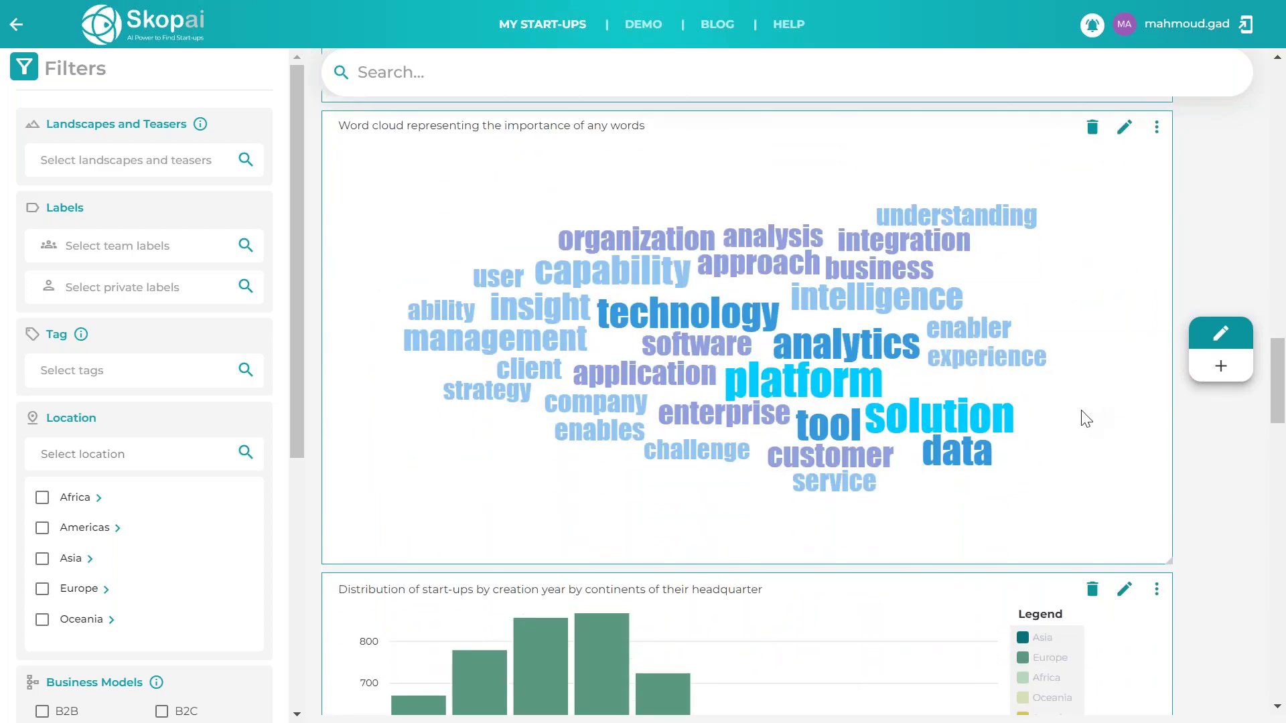
scroll(1080, 420, down, 5)
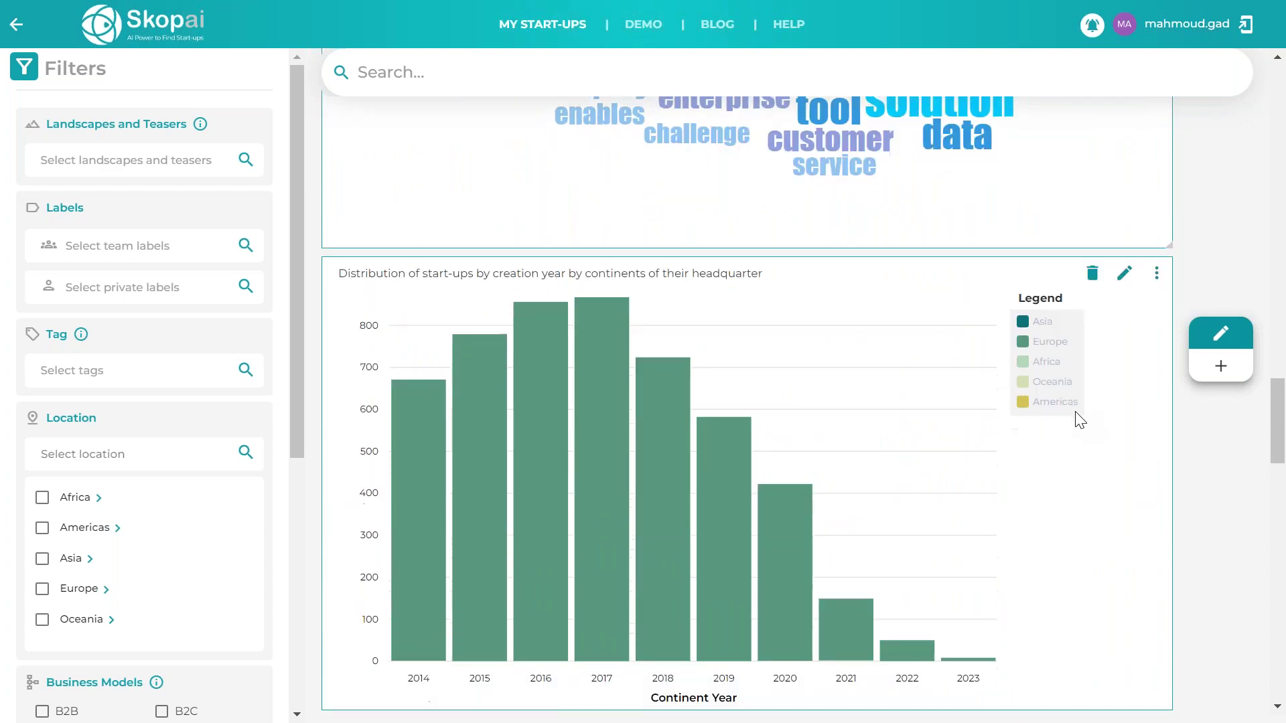
scroll(1078, 420, down, 6)
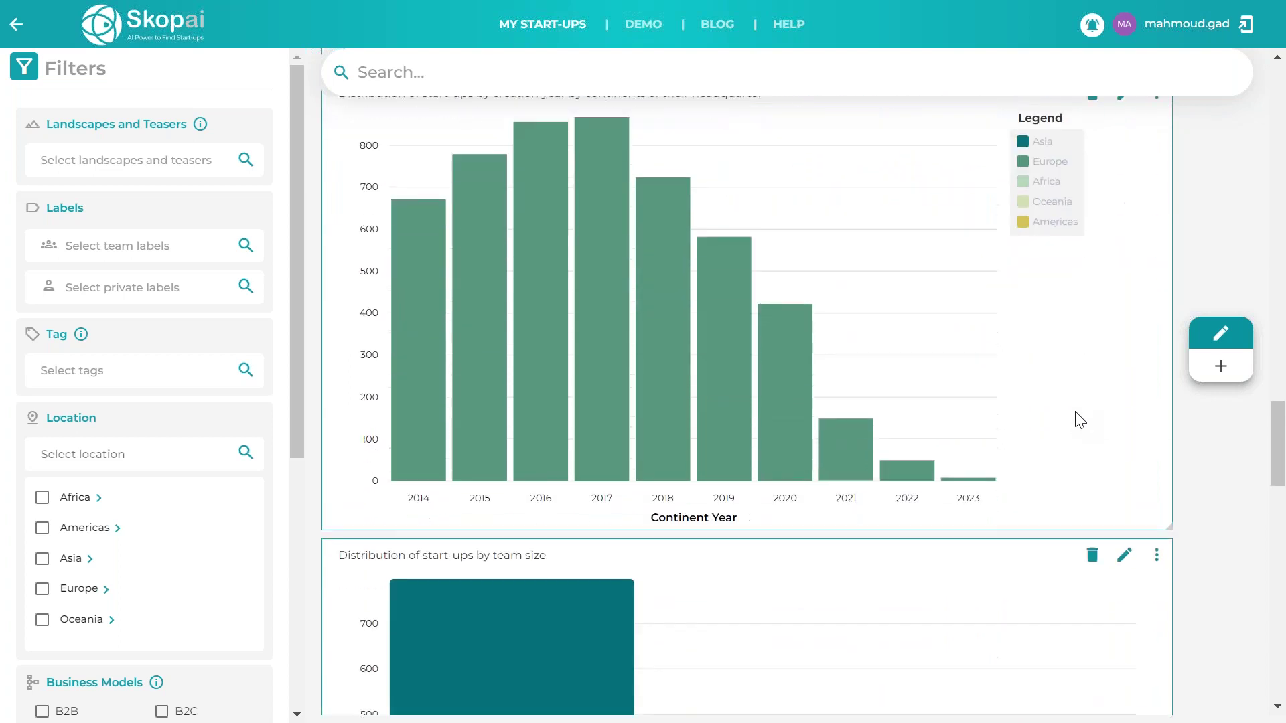
scroll(1079, 419, up, 10)
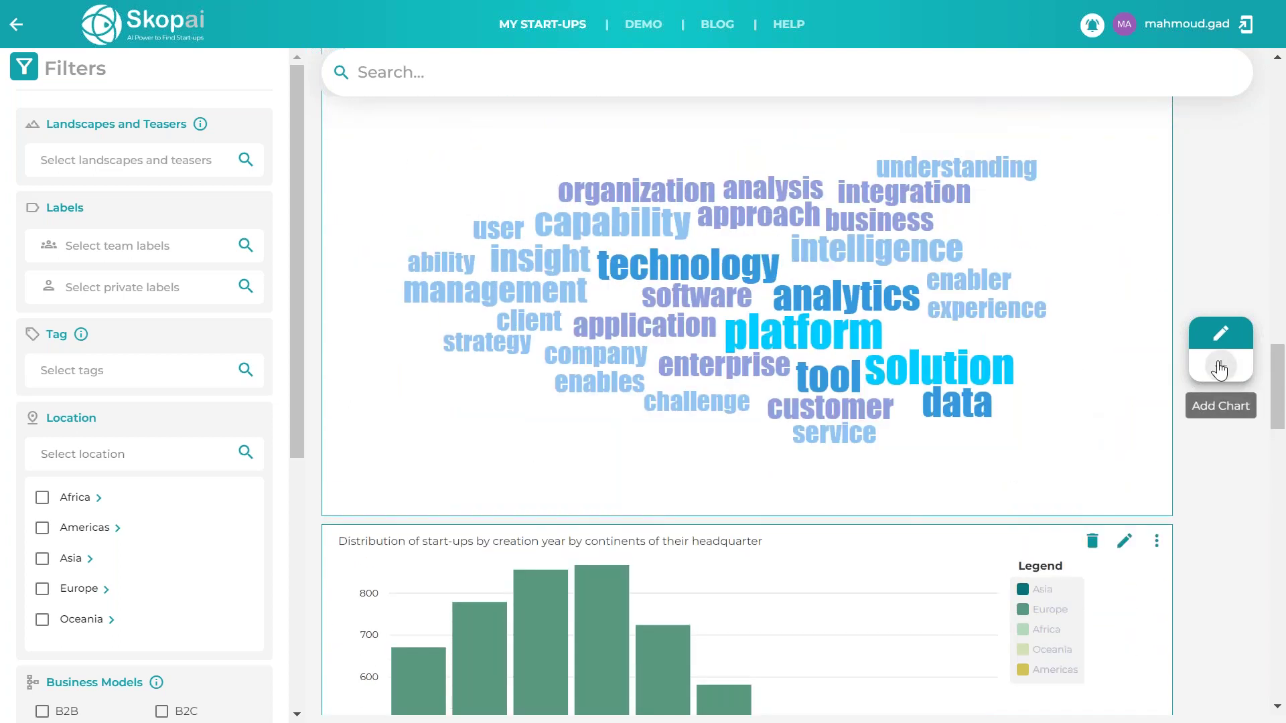
click(1220, 367)
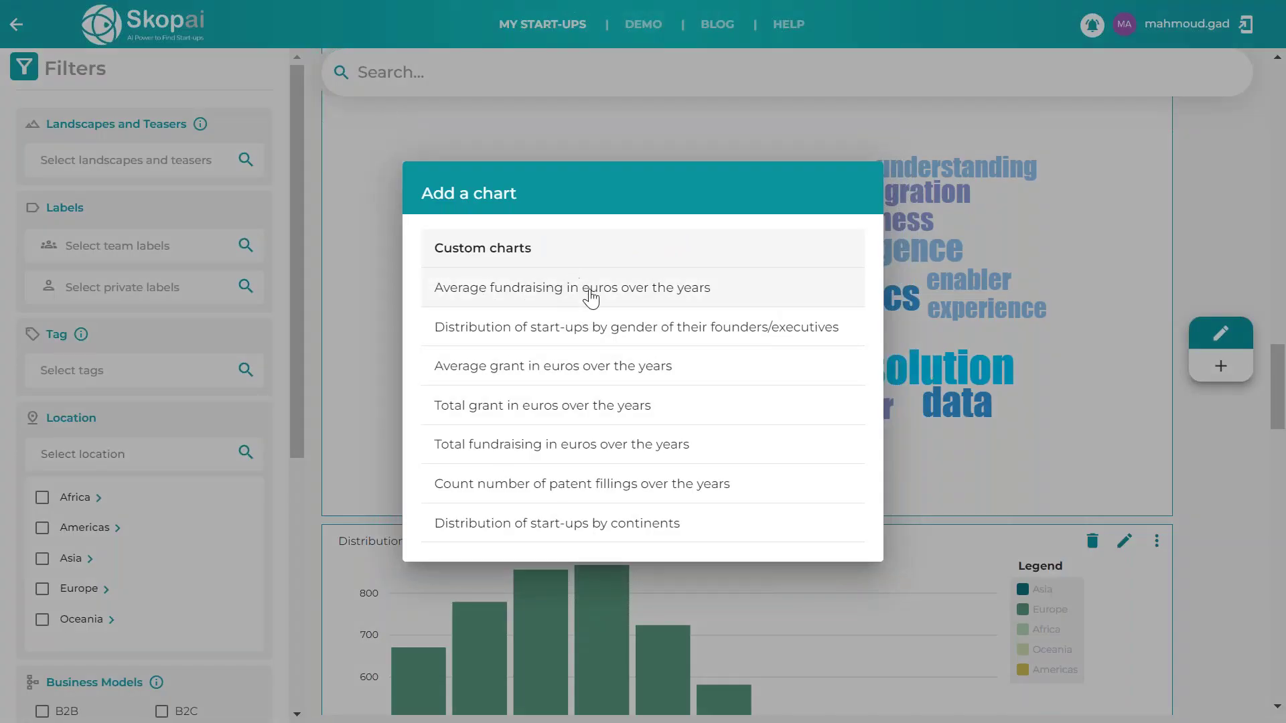
click(574, 303)
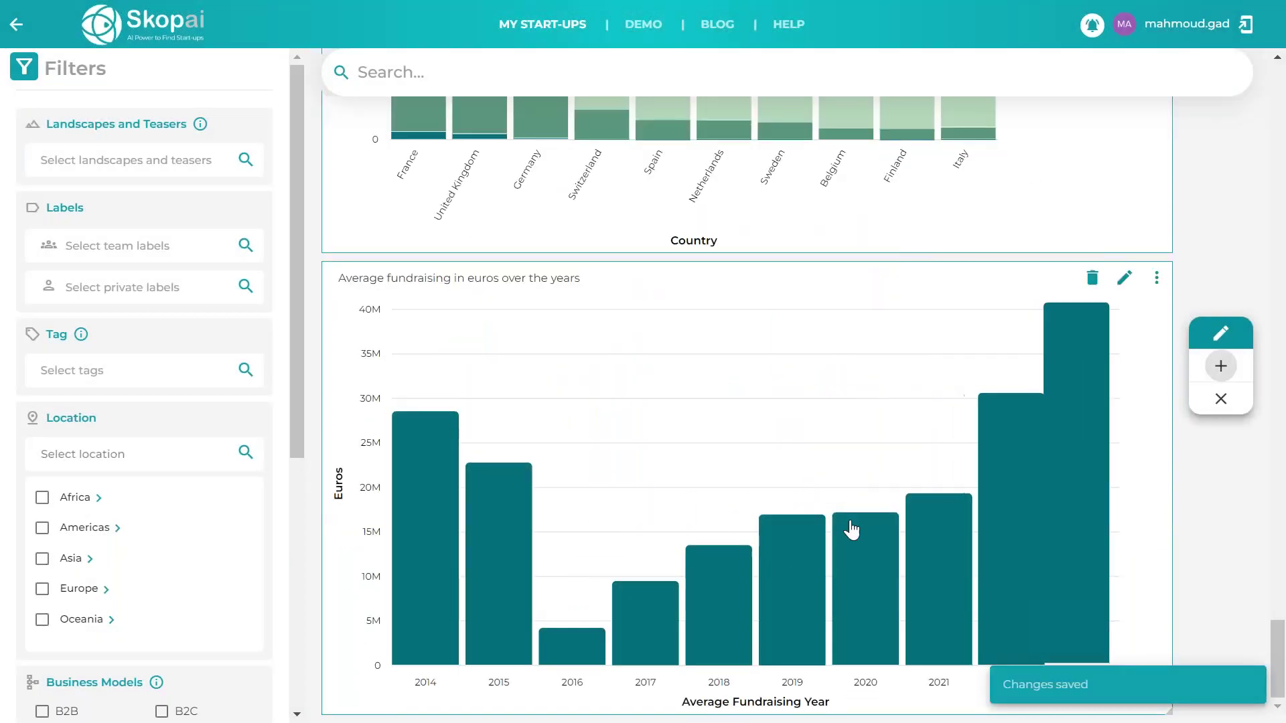
- Start a custom chart with Country on the X axis and Number of start-ups on the Y axis
click(1221, 374)
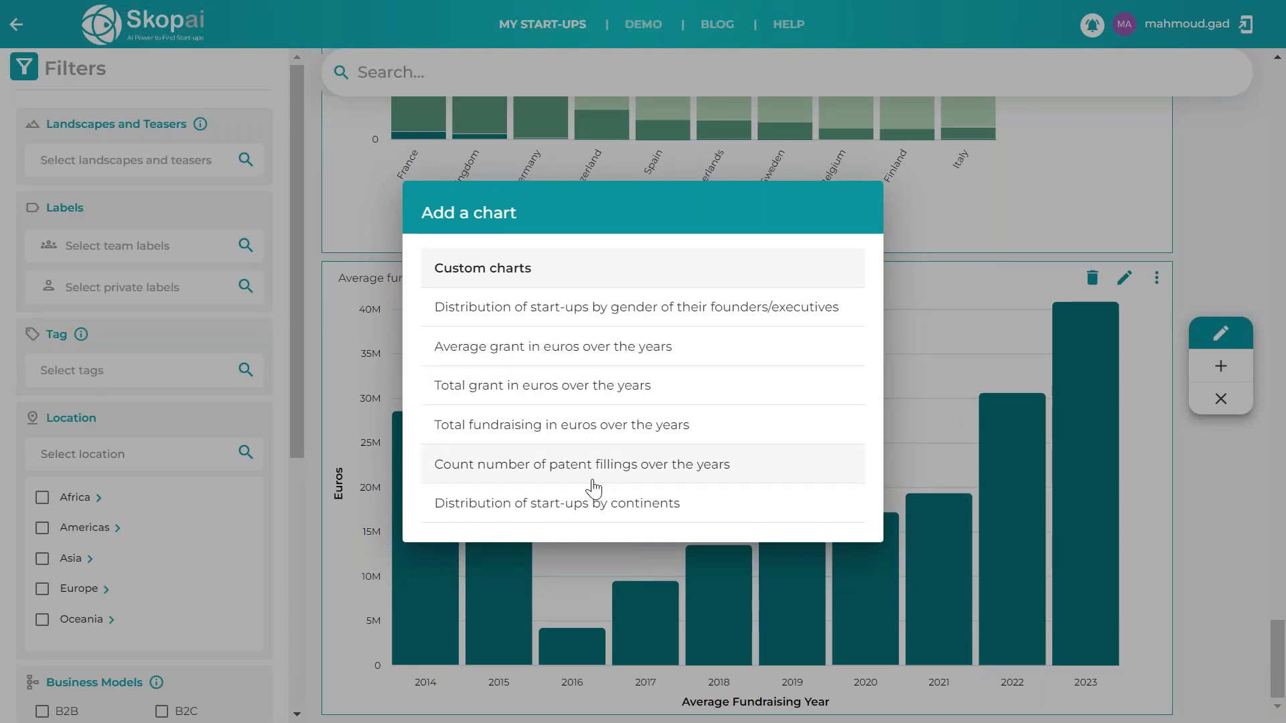
click(511, 270)
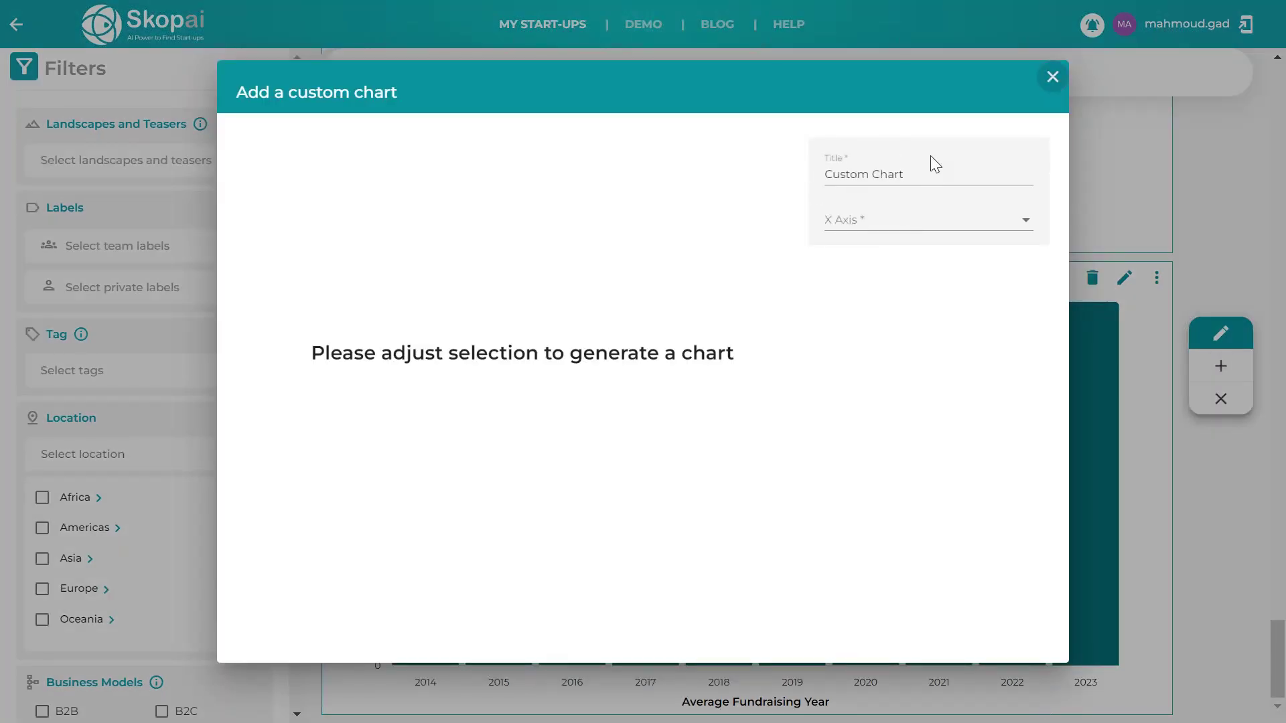
click(857, 224)
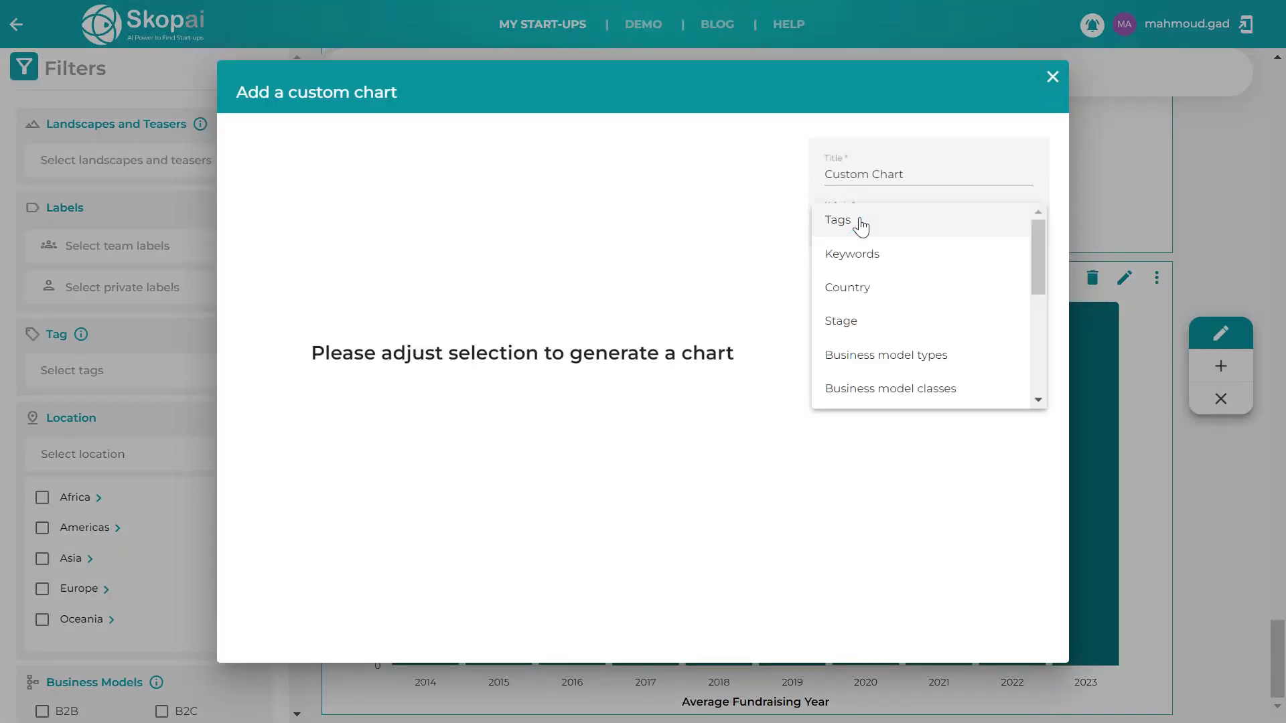
click(913, 294)
click(887, 273)
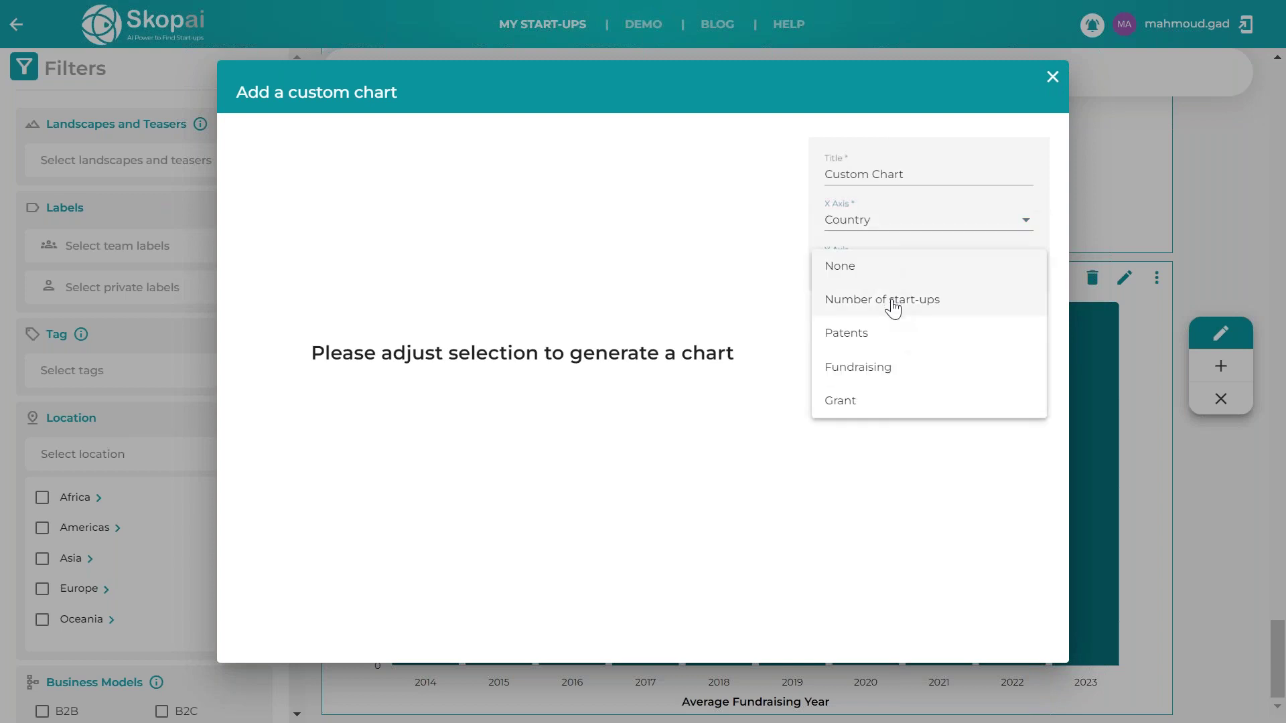
click(893, 308)
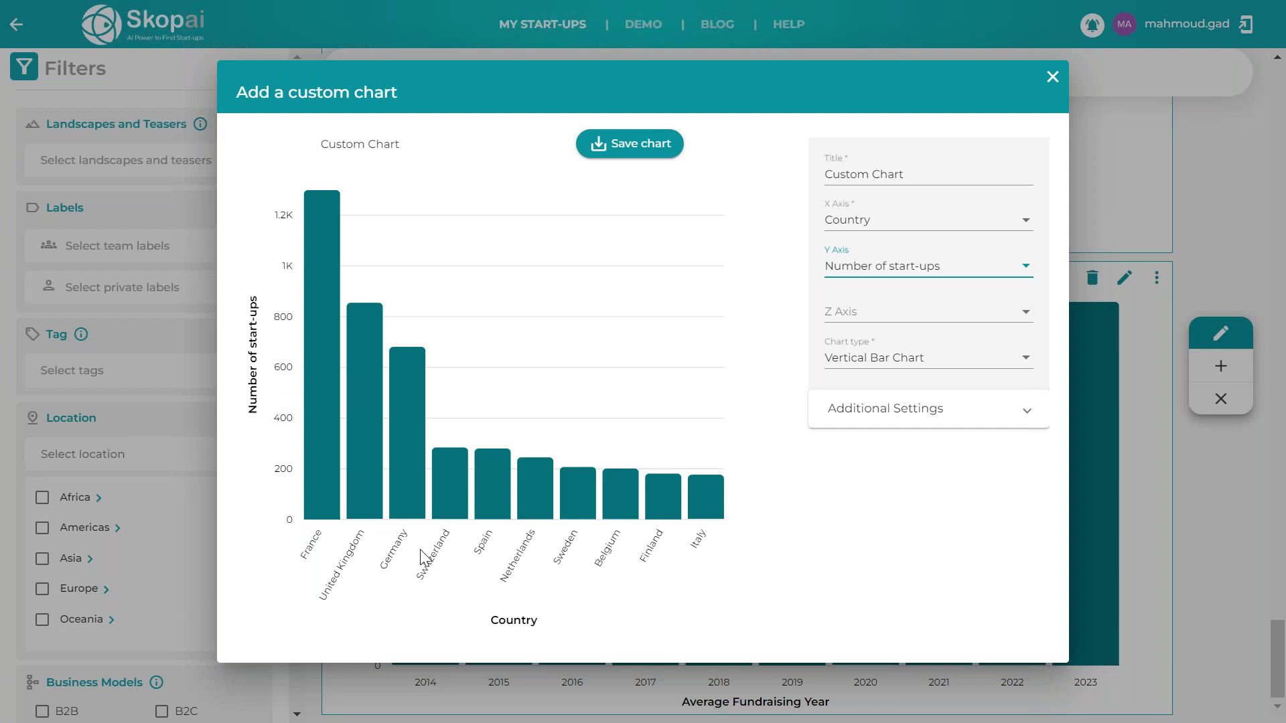
- Preview the custom chart as a Pie Chart and set its type back to Vertical Bar Chart
click(888, 367)
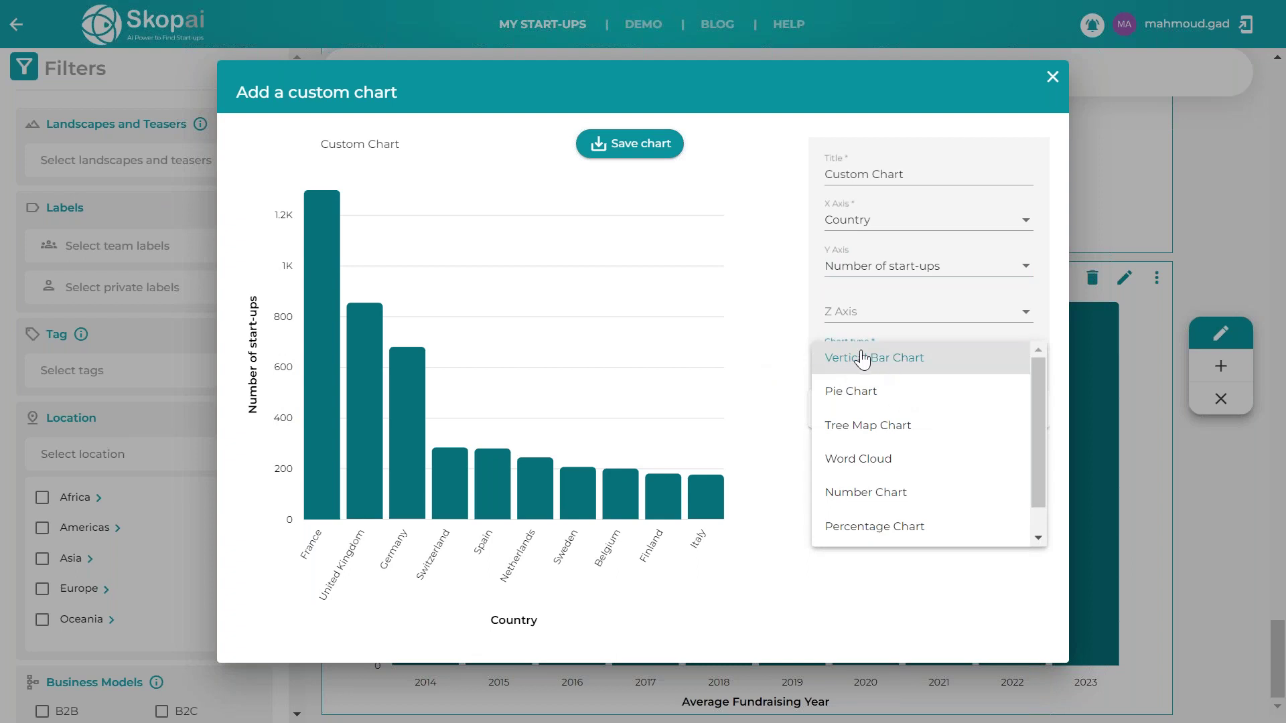
click(864, 393)
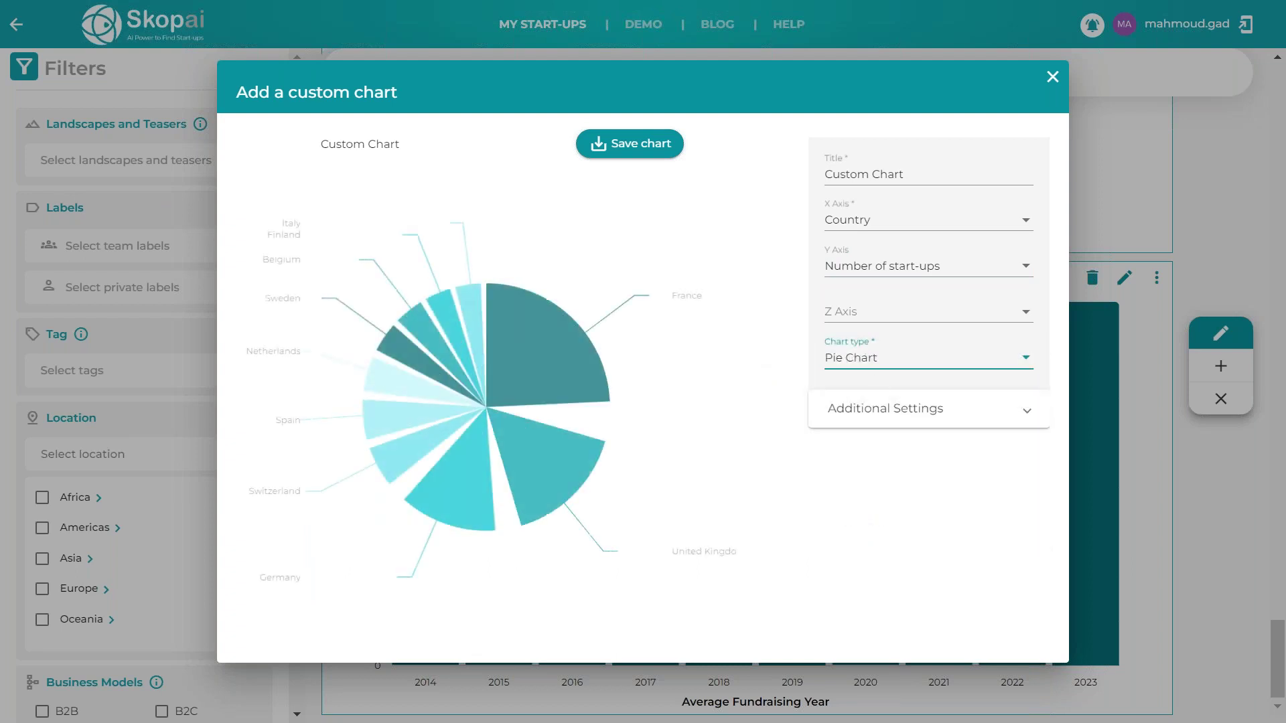
click(907, 360)
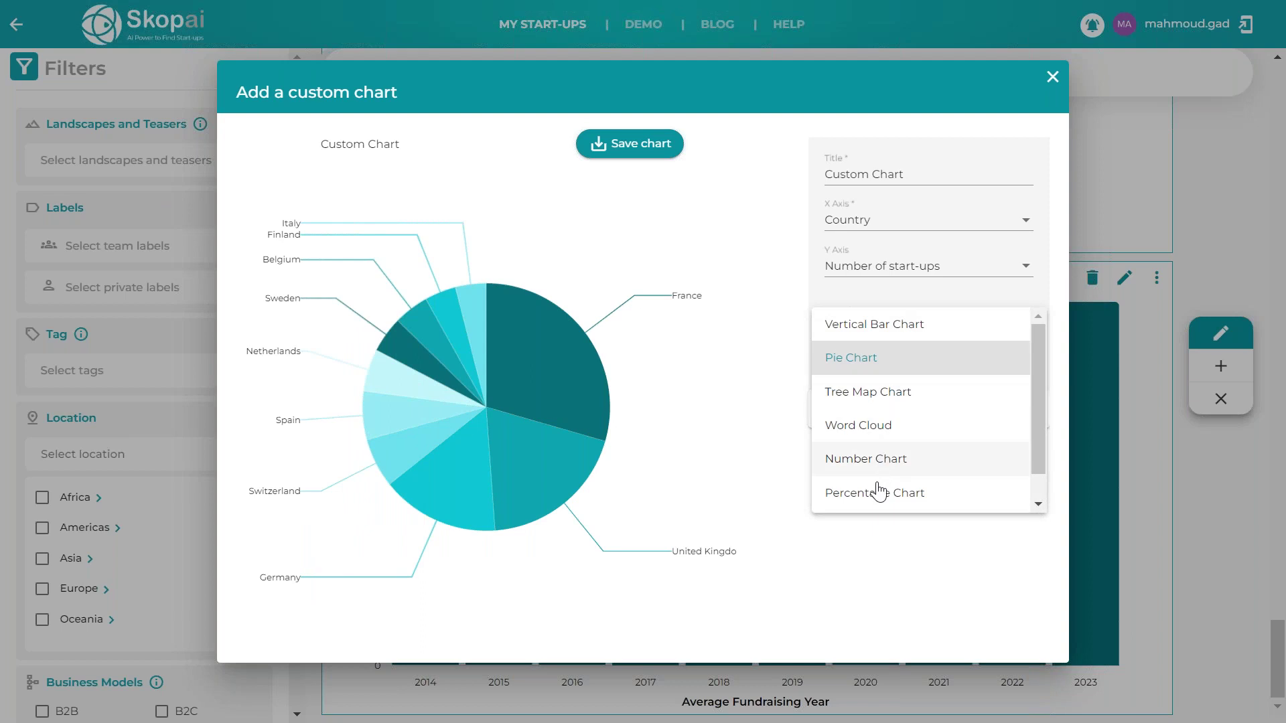
click(908, 329)
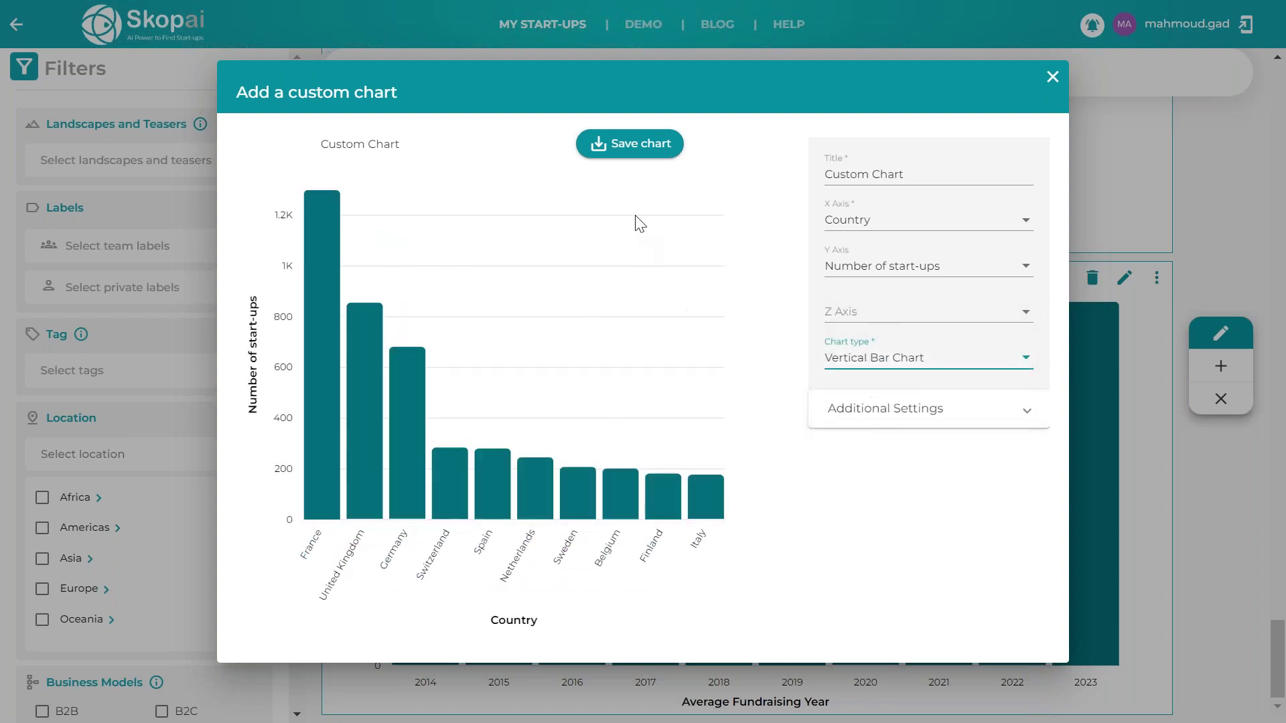
- Split the custom chart by Stage on the Z axis and save it to the chart collection
click(908, 328)
click(907, 327)
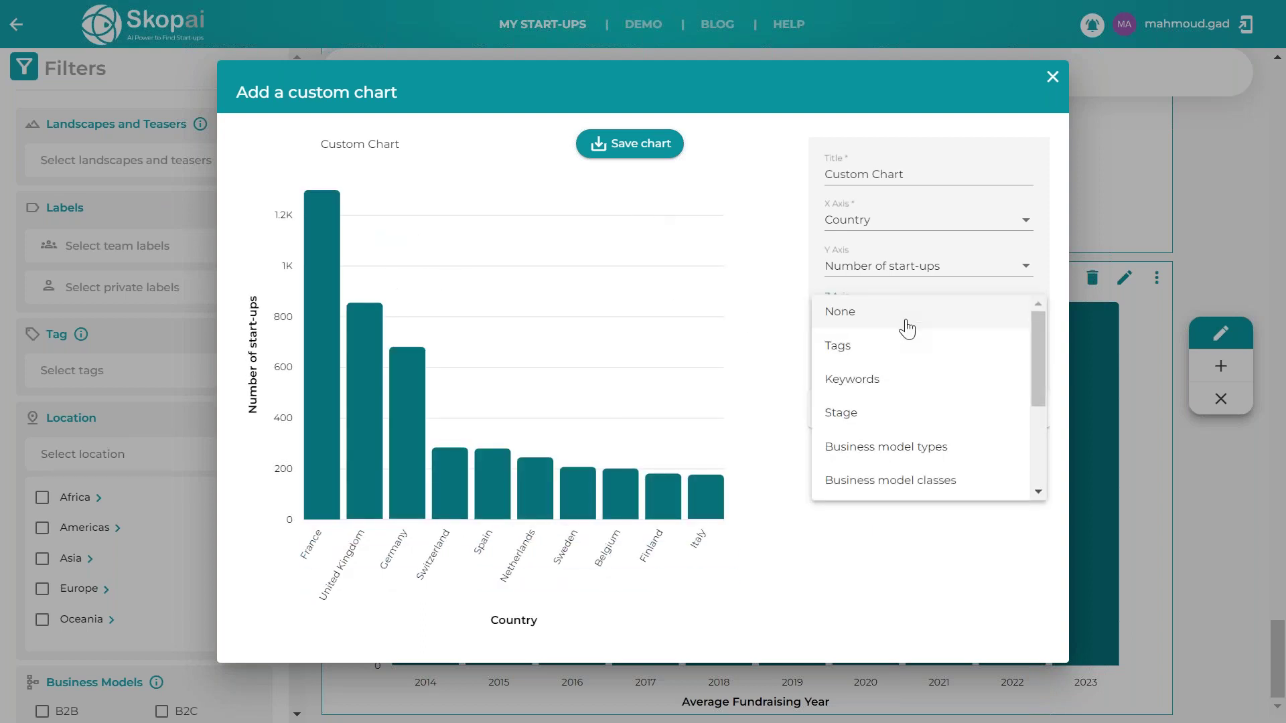
click(867, 415)
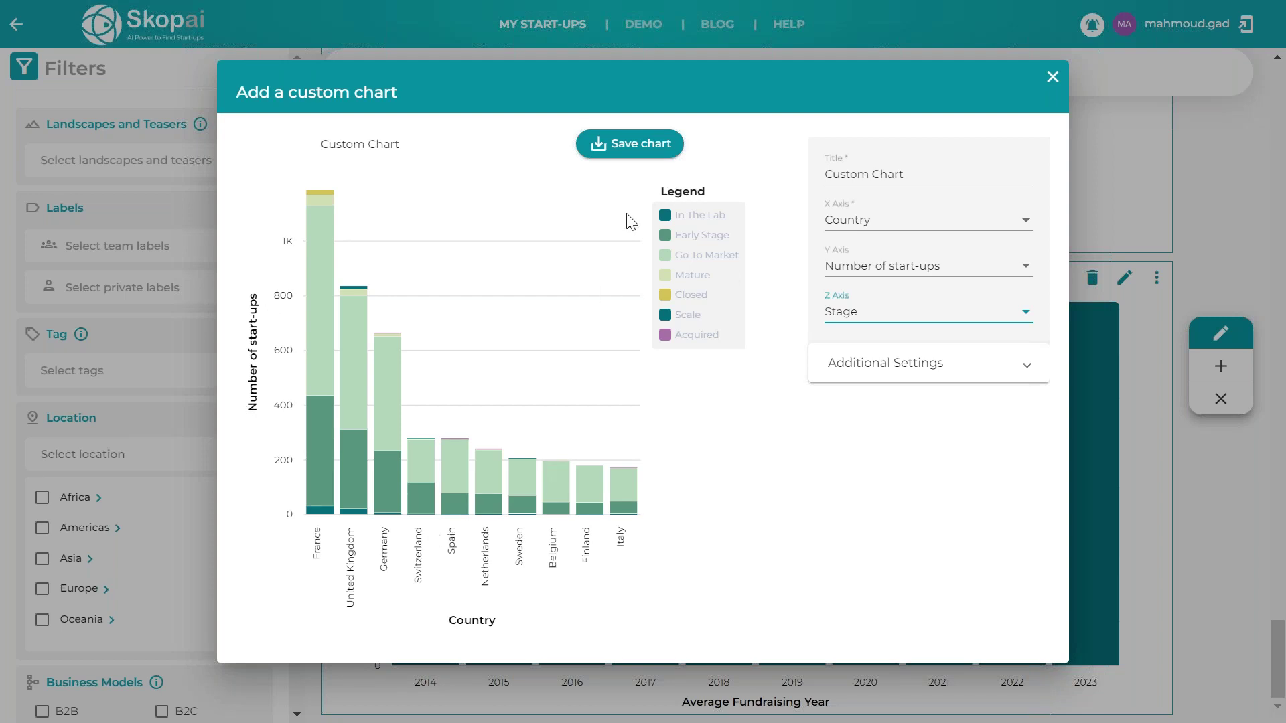
click(621, 155)
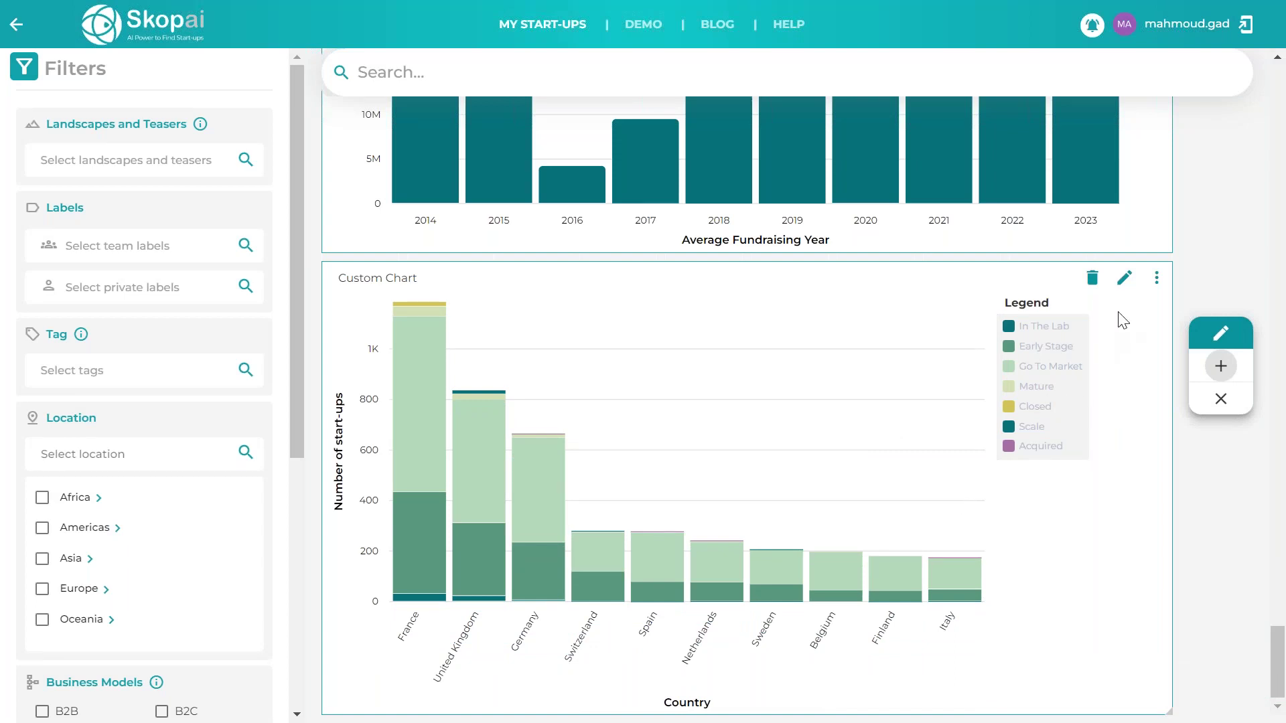
- Remove the custom chart of start-ups by country and stage, and turn off chart editing
click(1092, 278)
click(596, 407)
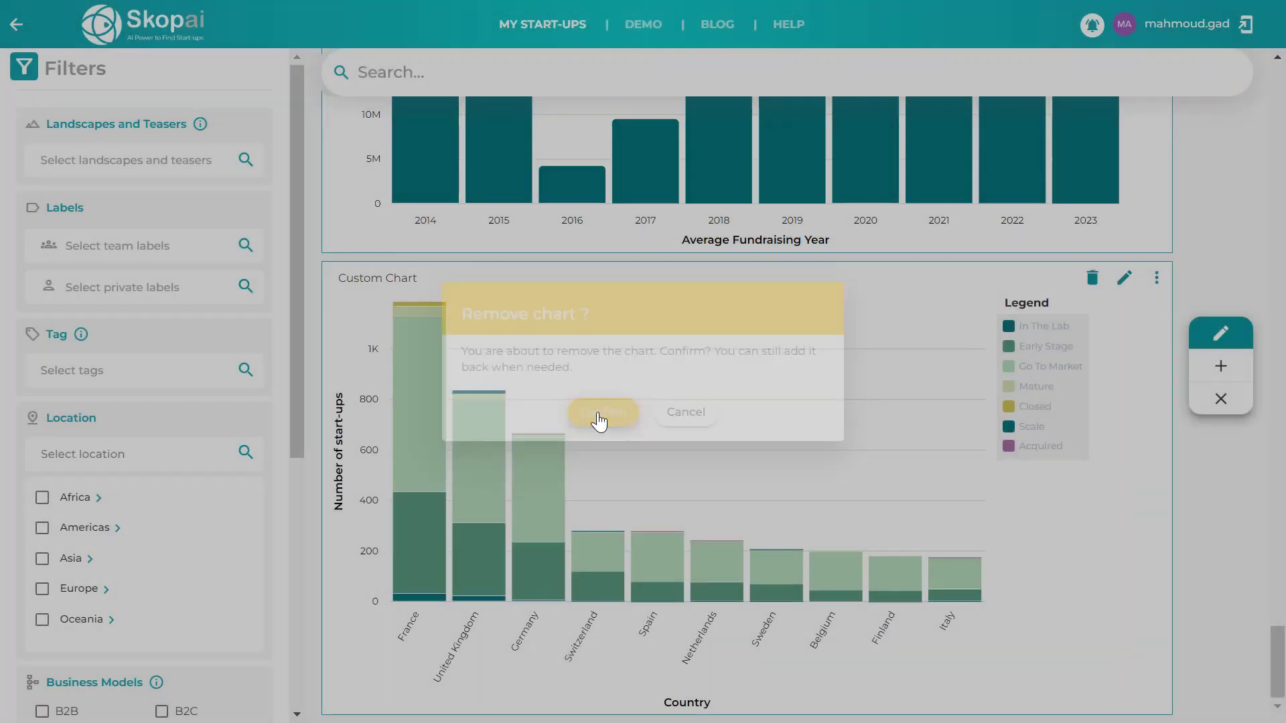
click(1221, 334)
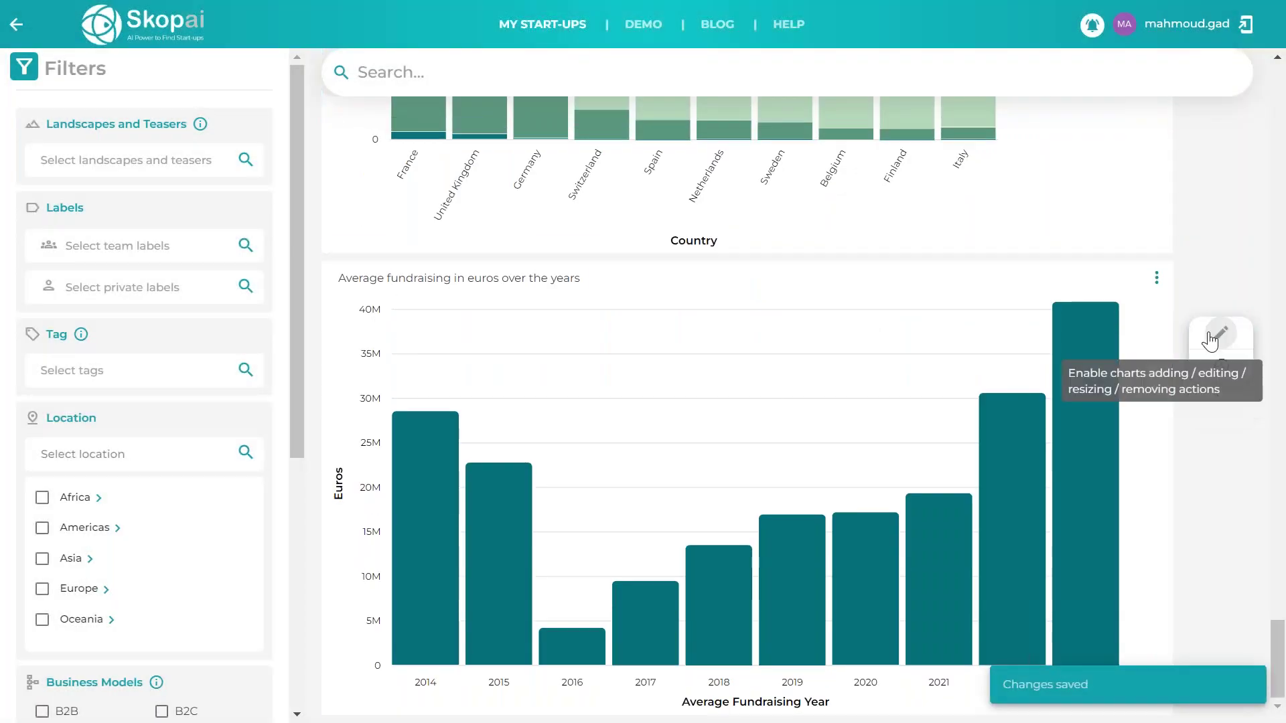
scroll(774, 284, up, 20)
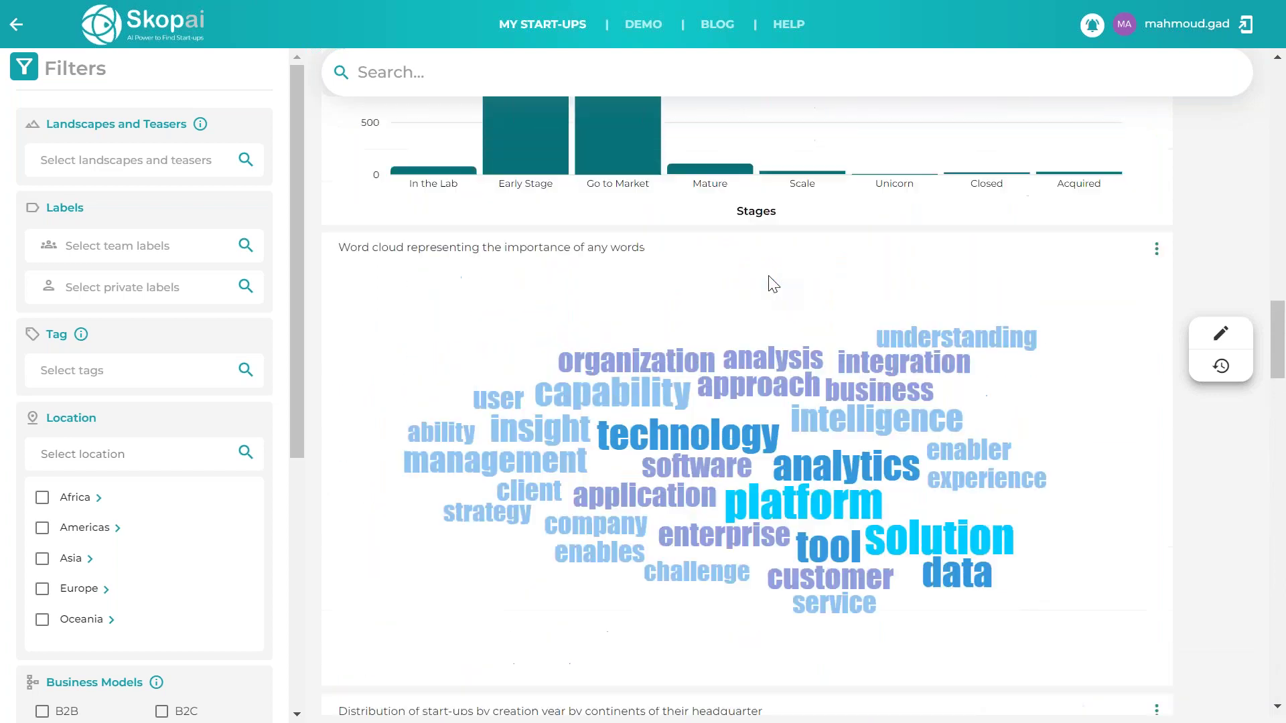
scroll(770, 282, up, 15)
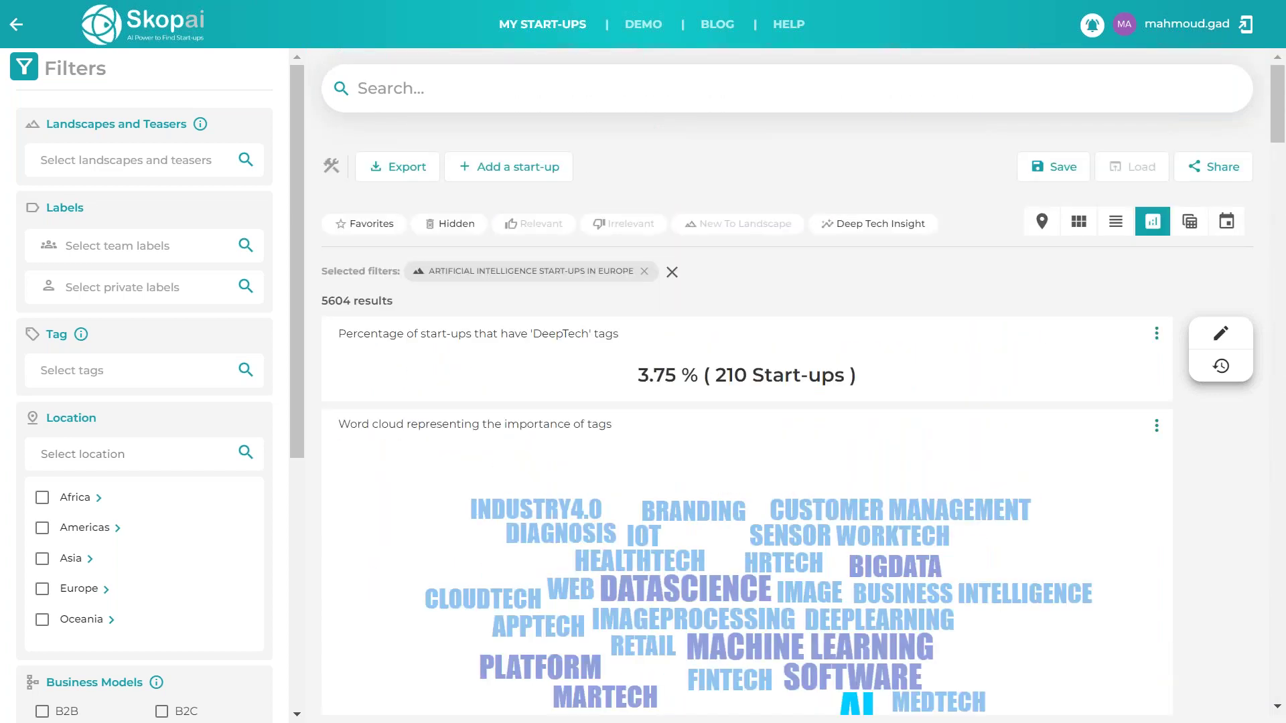